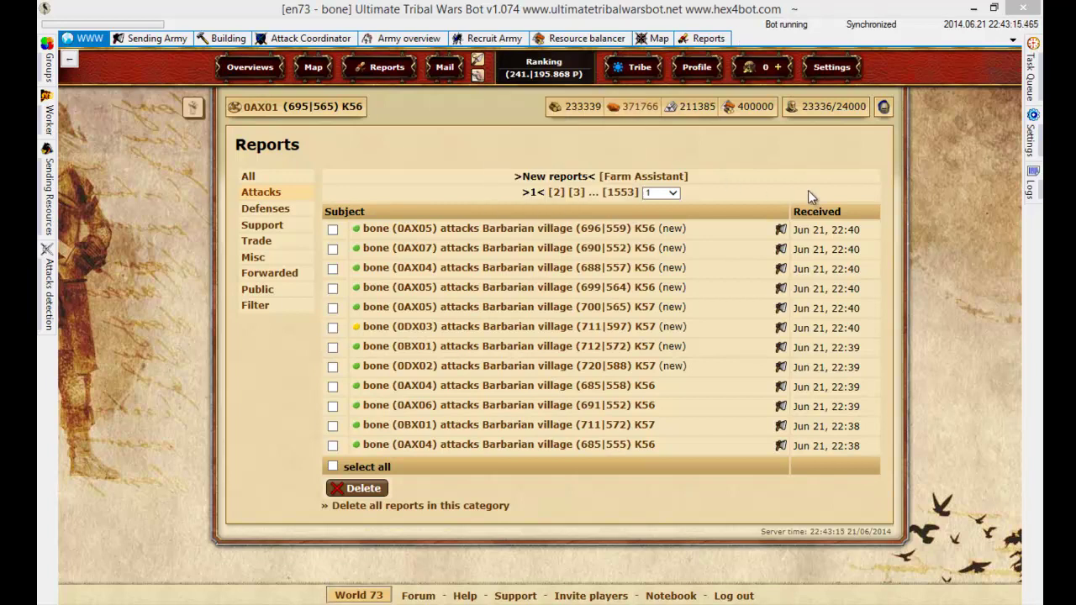
Review the reports reading options in the general settings.
click(1032, 138)
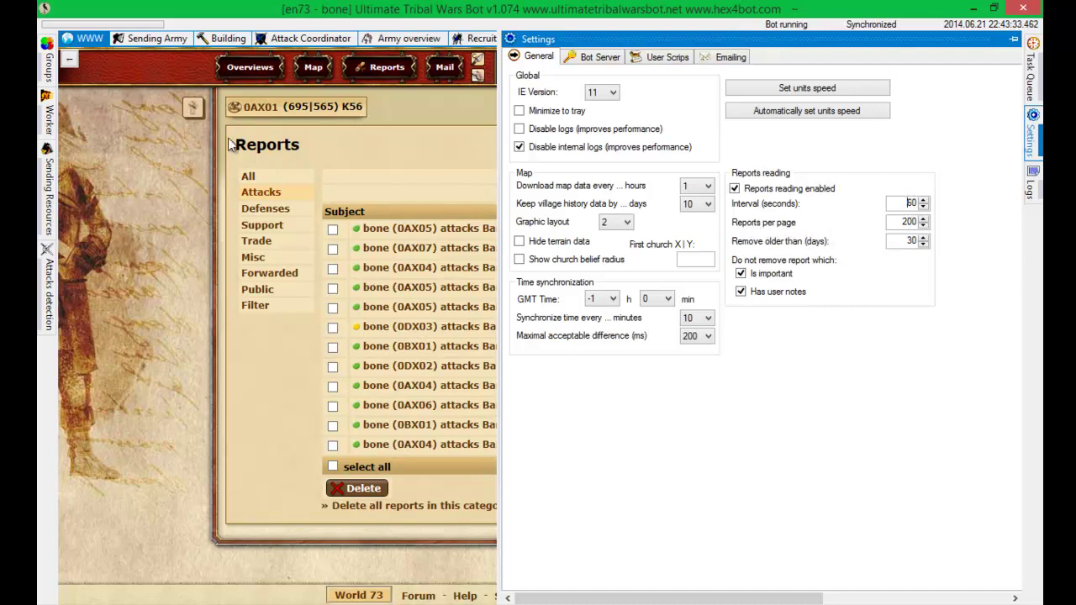
click(141, 148)
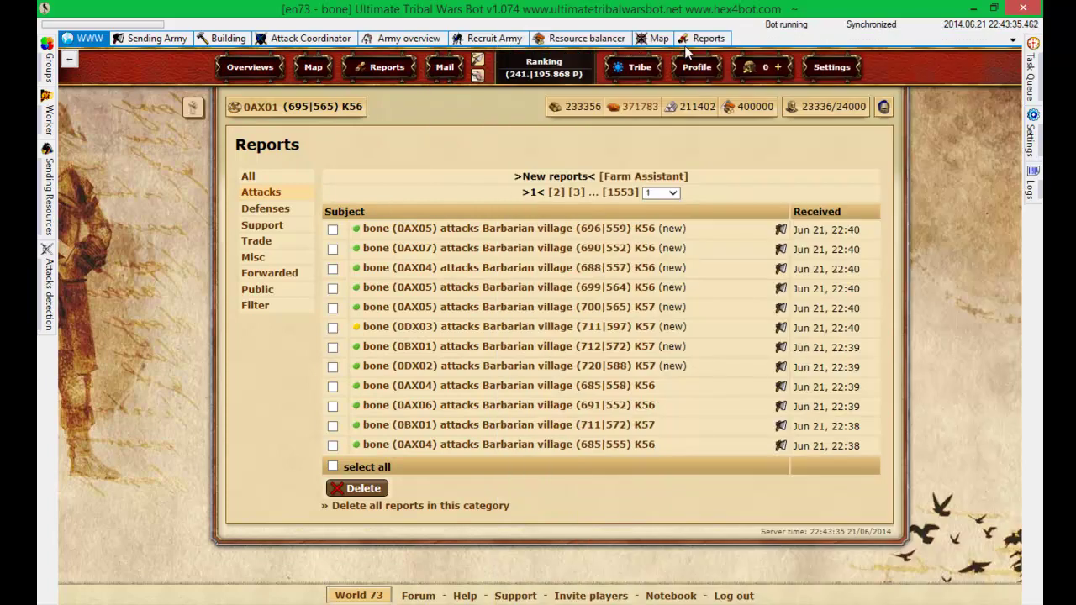
Load the list of game reports in the bot's Reports section.
click(705, 38)
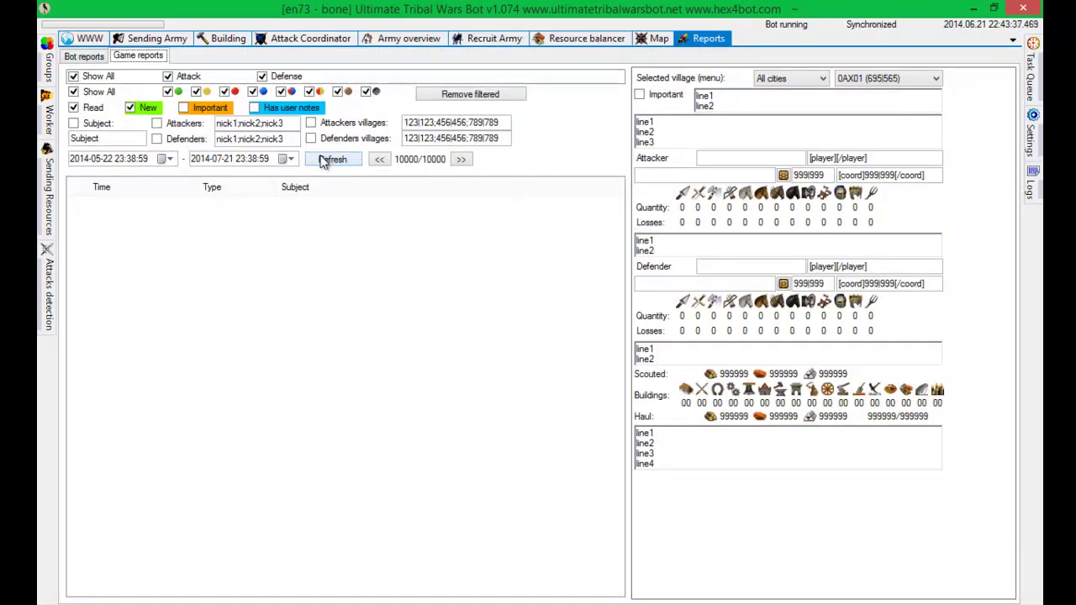
click(330, 159)
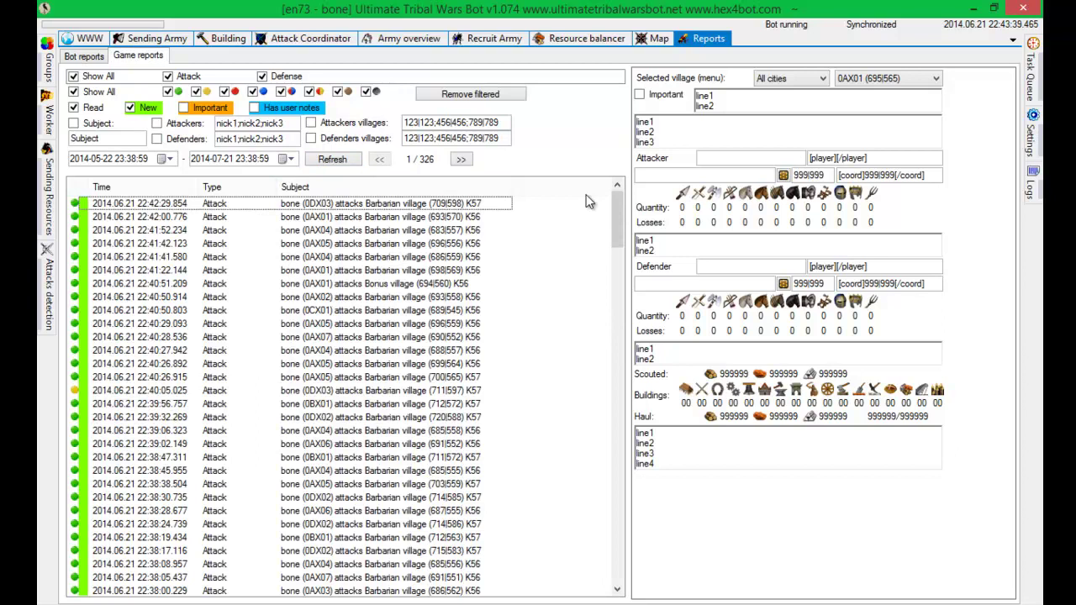
drag(612, 197, 558, 197)
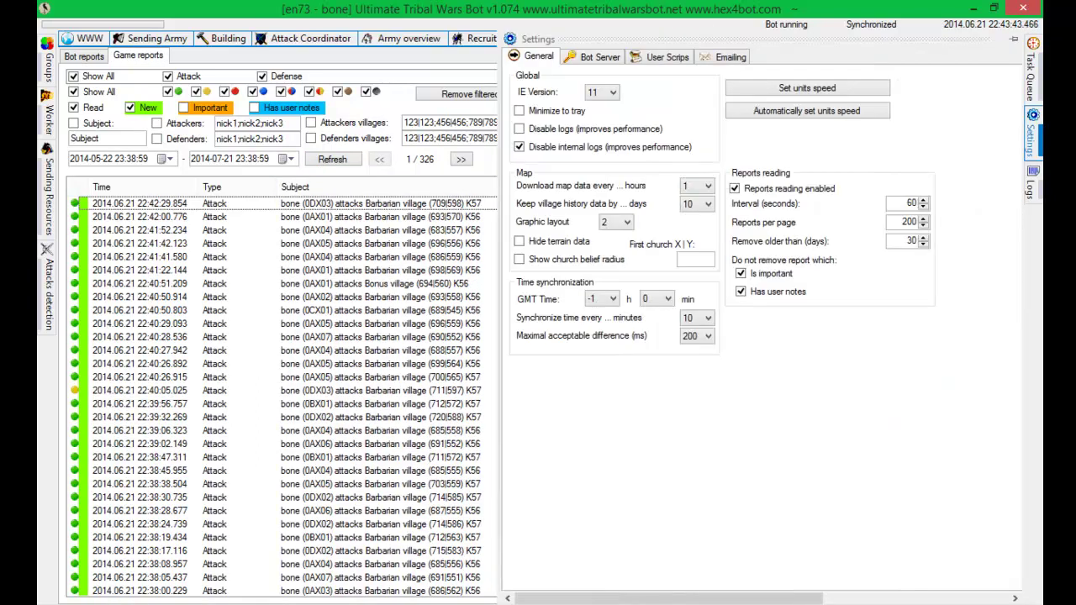
Set the reports per page to 500 in the reports reading settings and refresh the game reports list.
click(1033, 137)
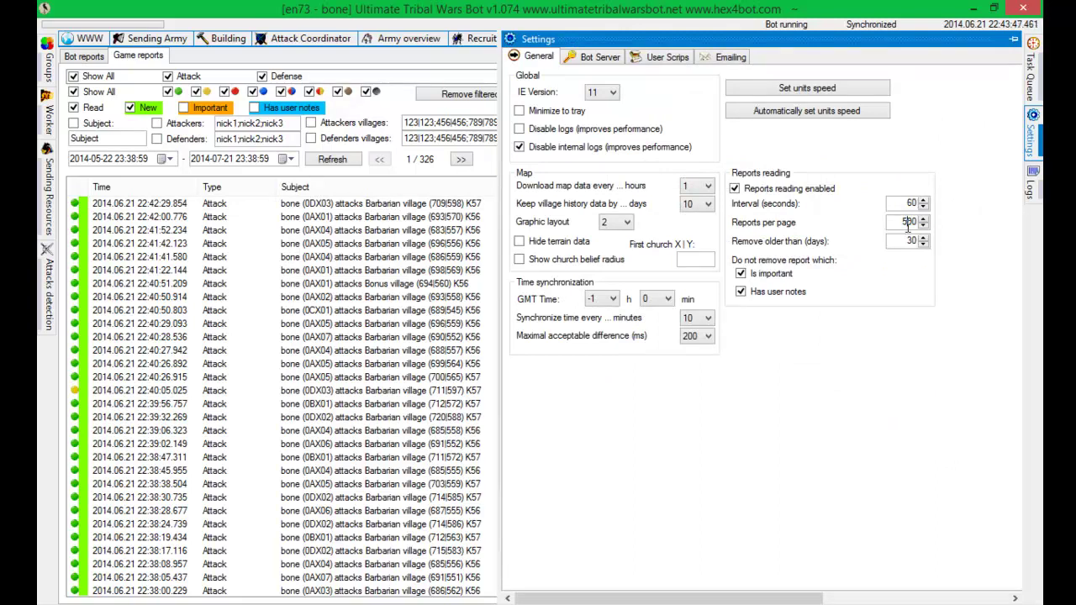
click(328, 165)
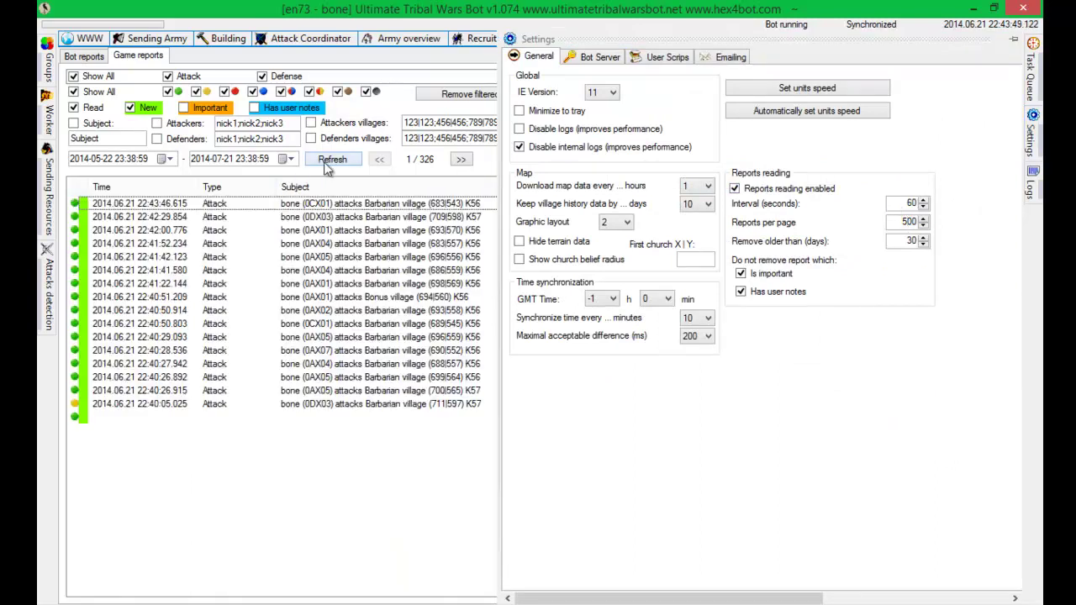
View the 0AX04 attack report on Barbarian village (683|557) and page forward to page 4 of the game reports.
click(210, 243)
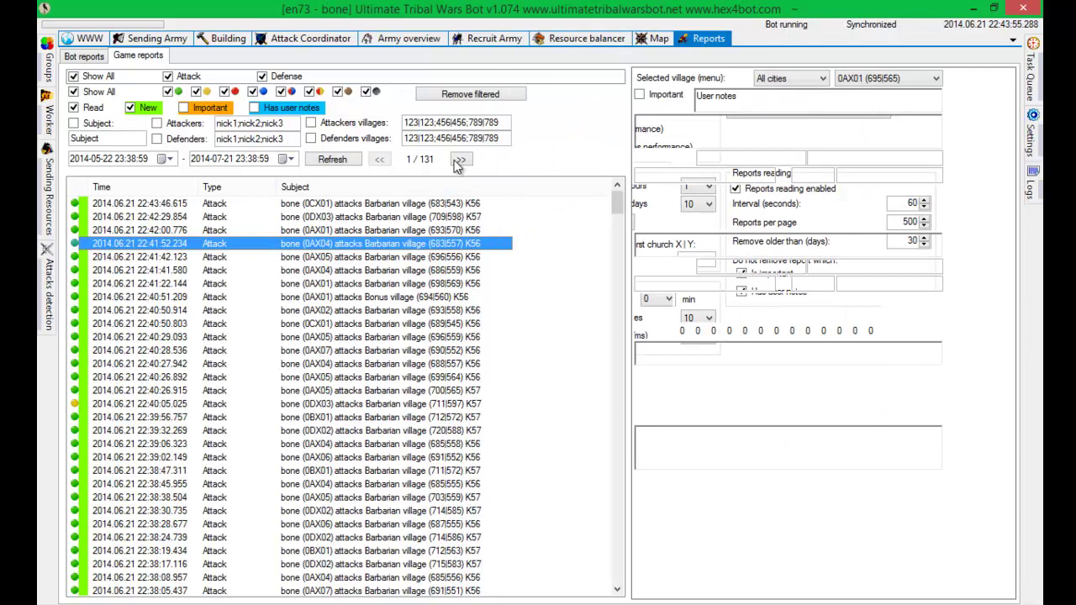
click(457, 160)
click(458, 160)
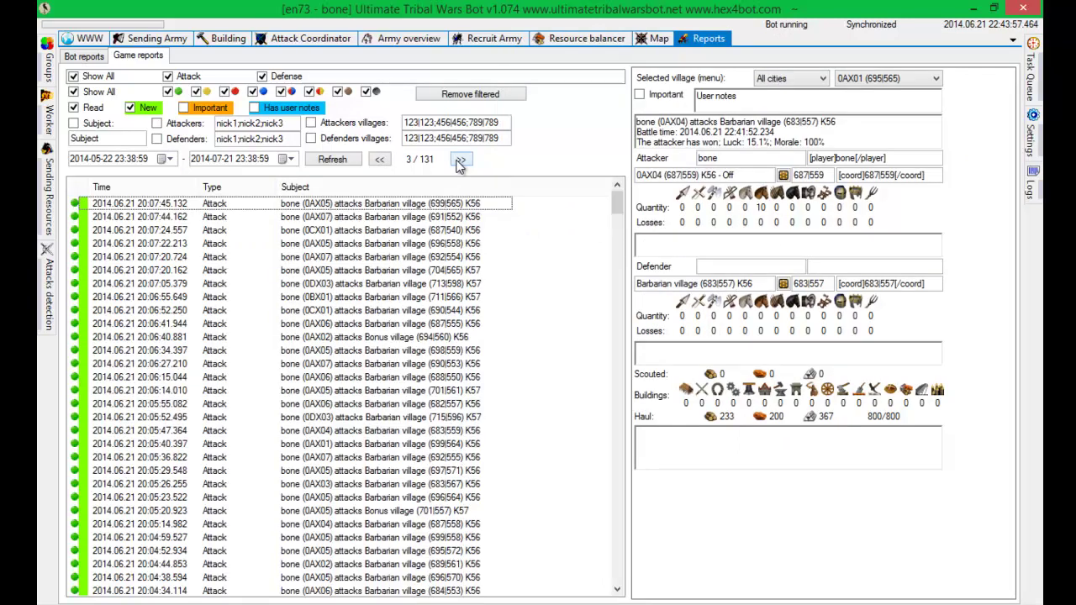
click(459, 160)
Set the reports per page to 200, refresh the game reports and show the 0DX03 attack on village (710|587).
mouse_move(1034, 138)
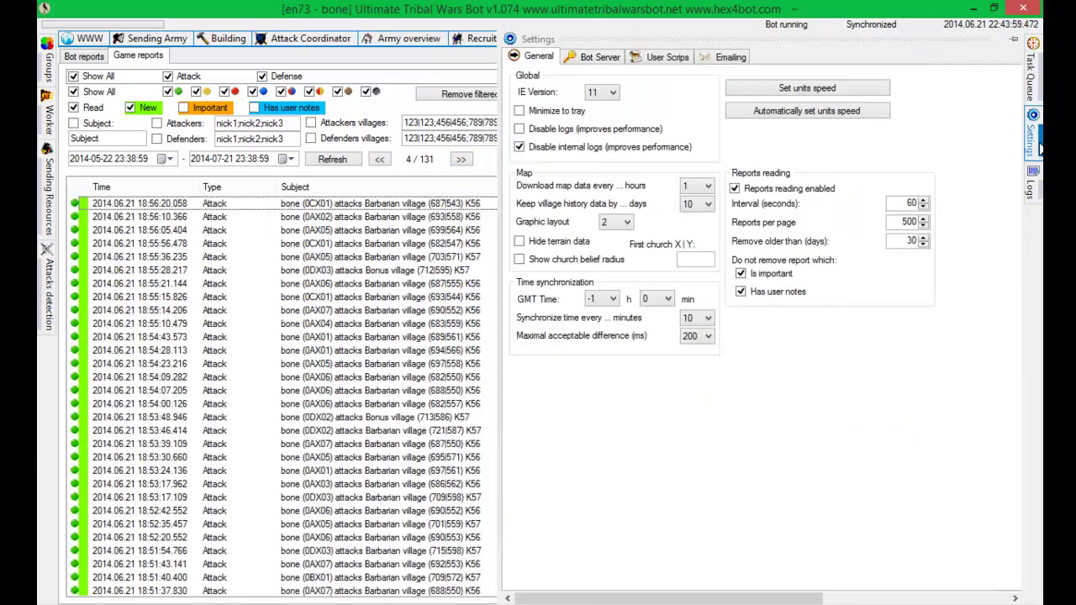
click(906, 220)
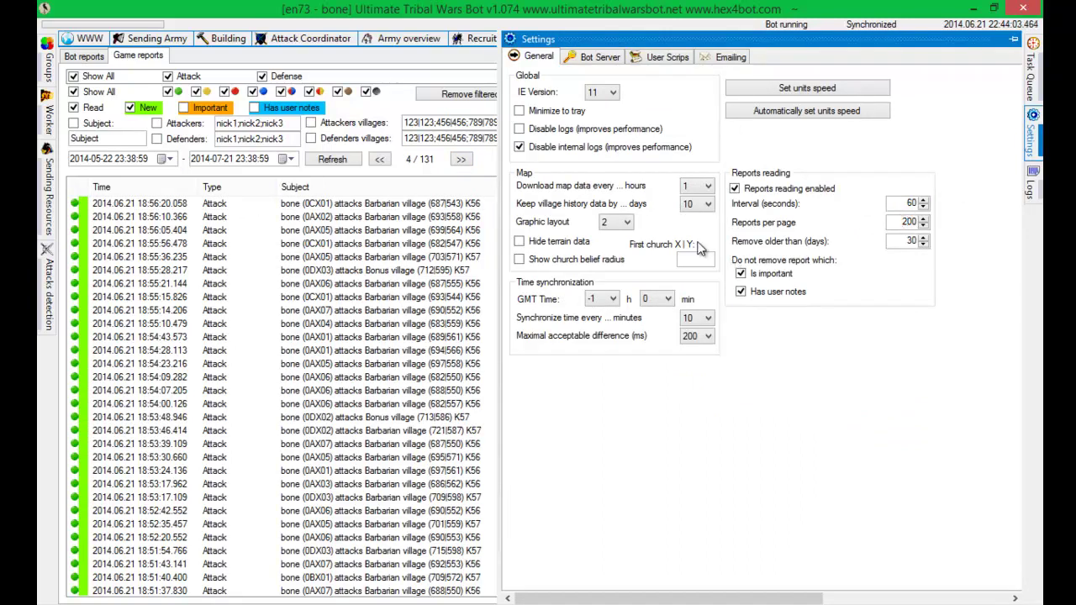
click(347, 164)
click(471, 229)
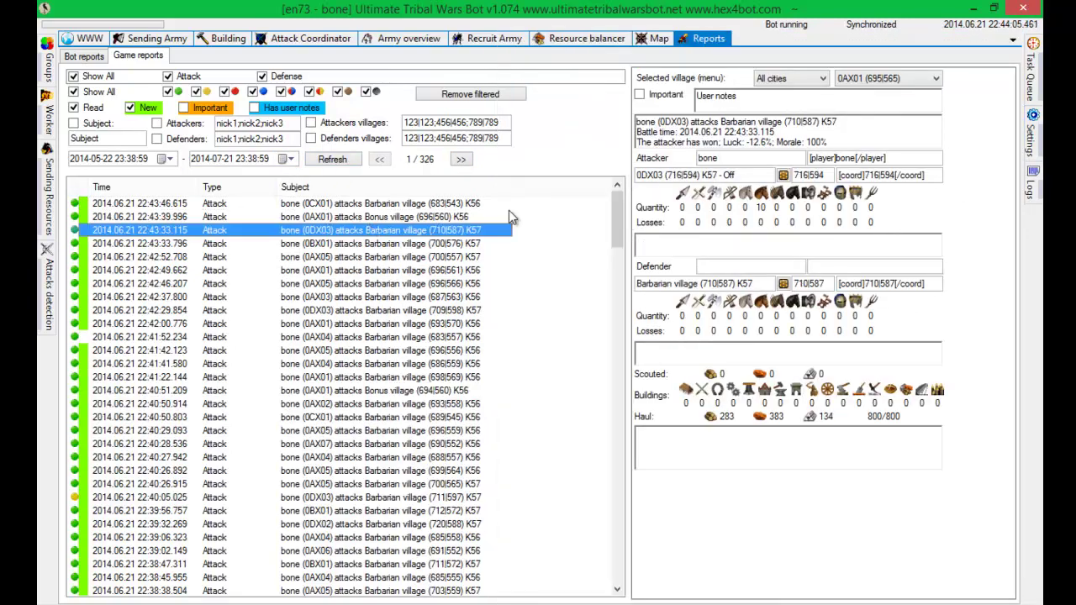
Inspect the limit in days for removing older reports in the reports reading settings.
mouse_move(1038, 149)
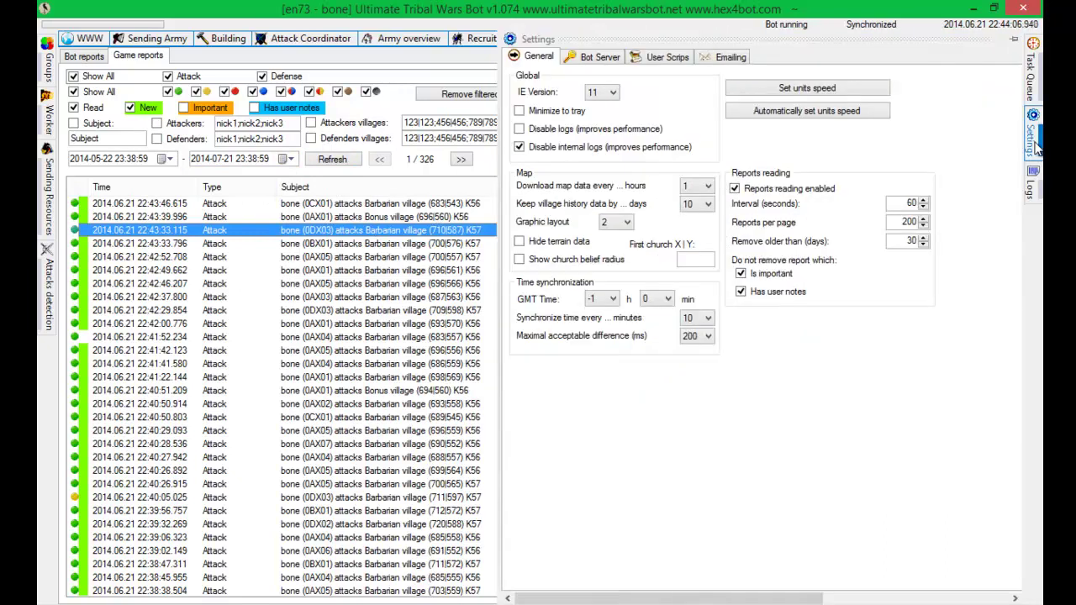
double_click(911, 240)
click(913, 243)
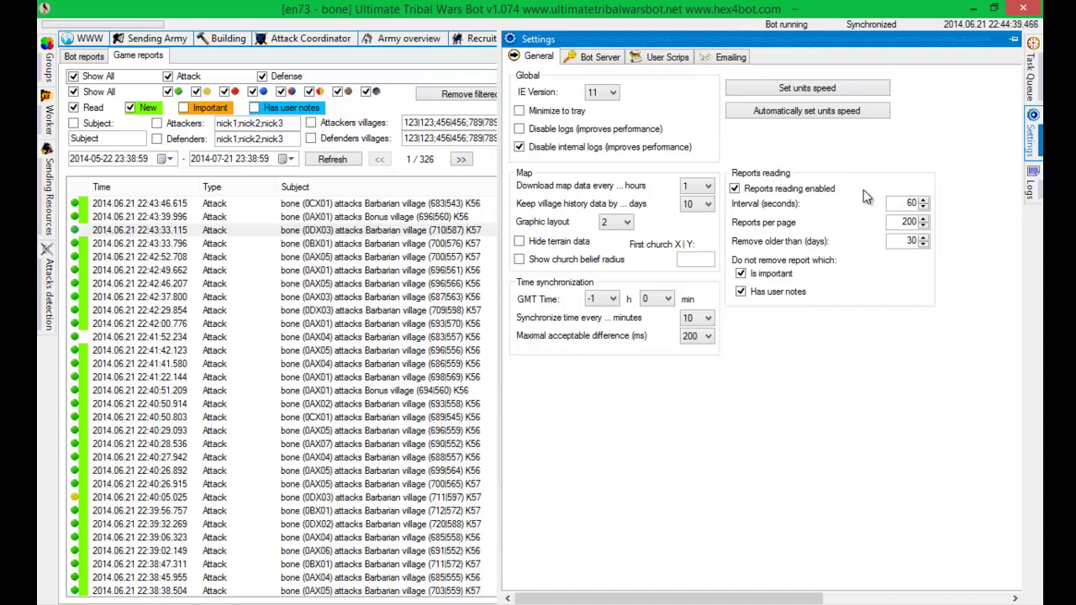
Return to the game's attack reports page and look through its page number list down to page 1553.
click(81, 41)
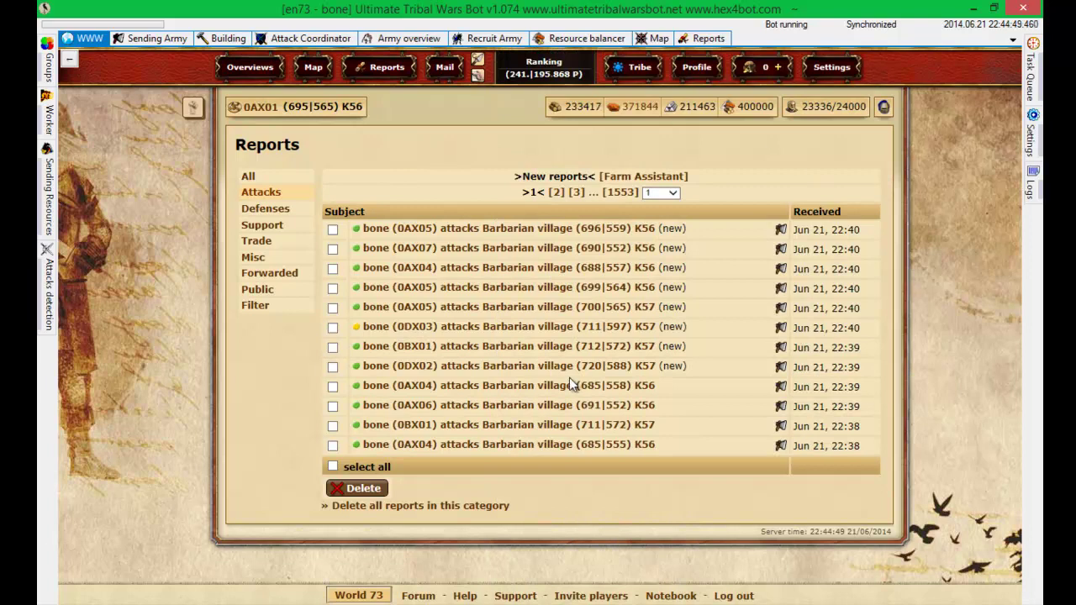
click(649, 200)
drag(673, 216, 675, 455)
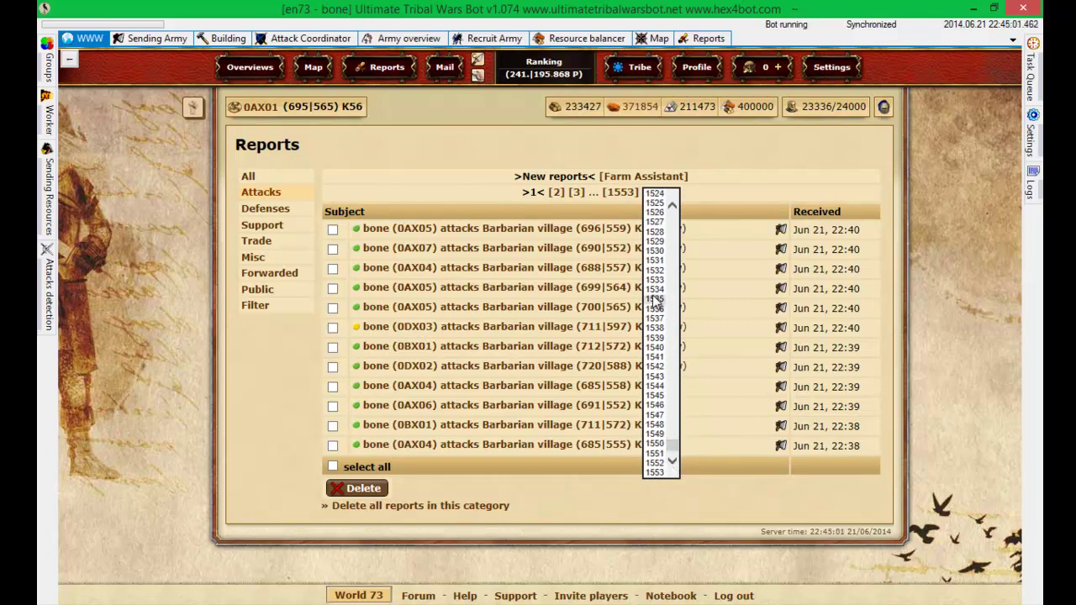
click(695, 193)
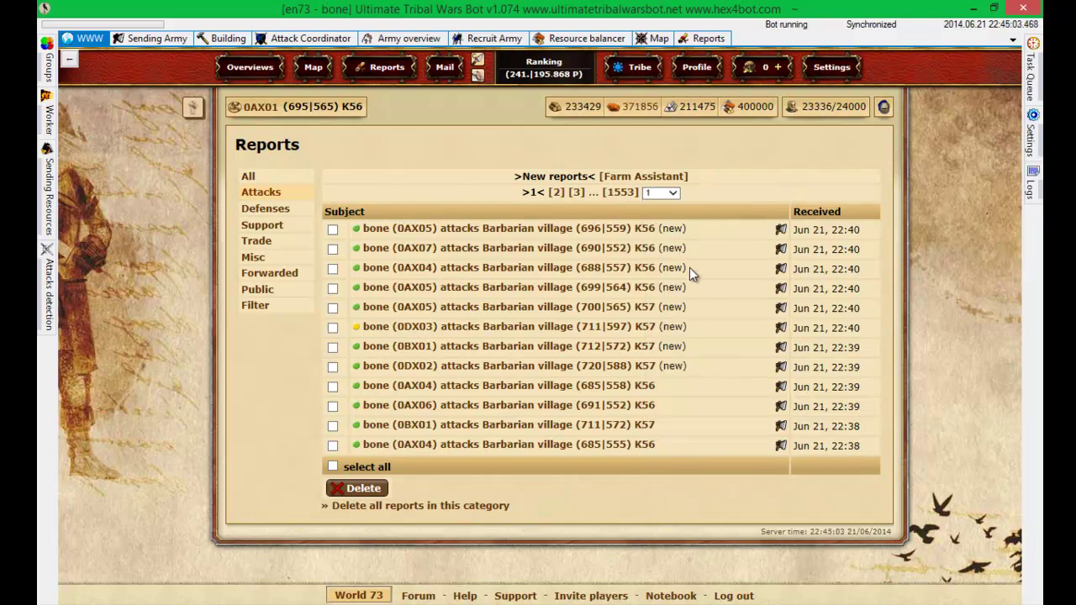
Check the settings and task queue, and switch to File Explorer to inspect gamereports.bin in the userdata folder.
click(1031, 136)
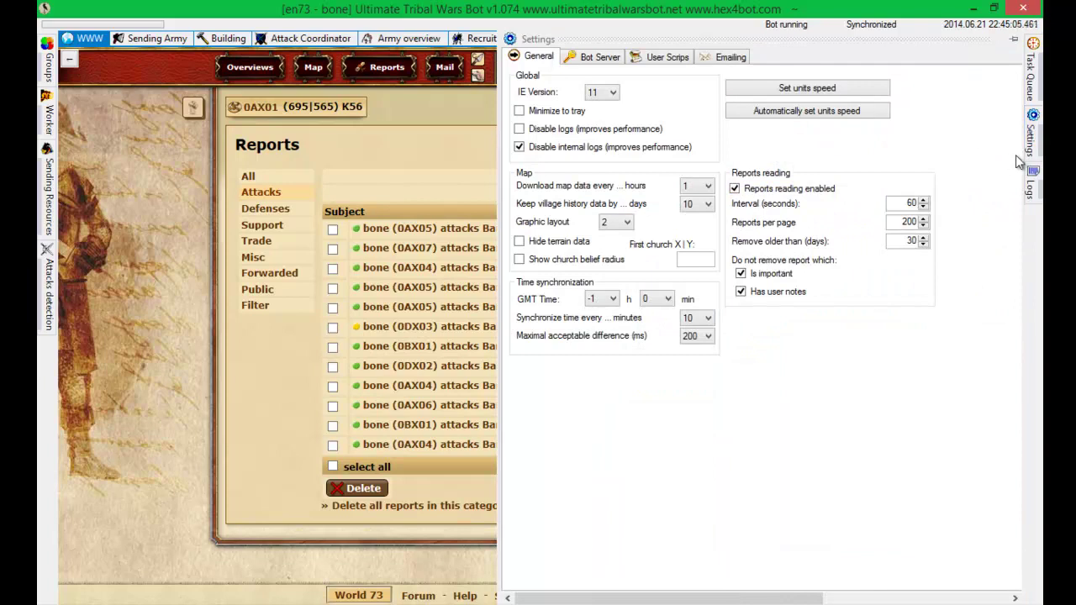
click(1033, 77)
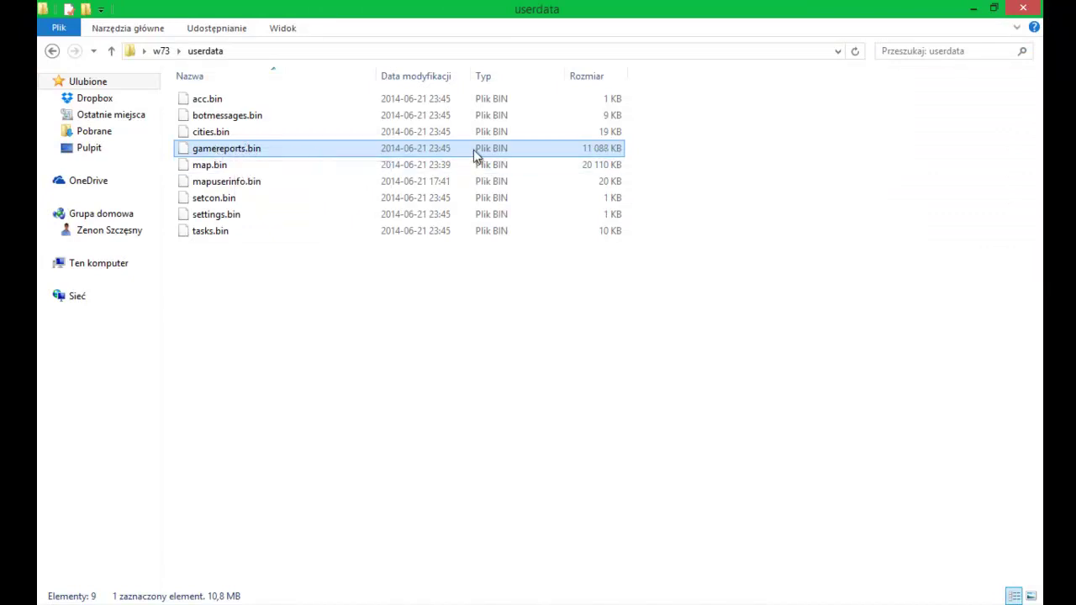
click(538, 162)
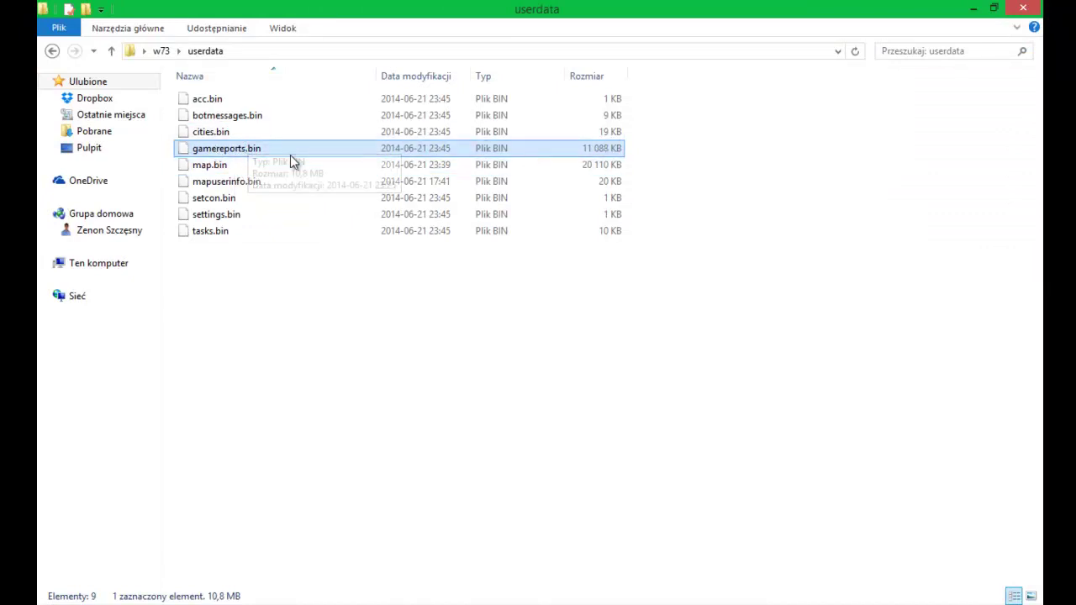
key(alt+Tab)
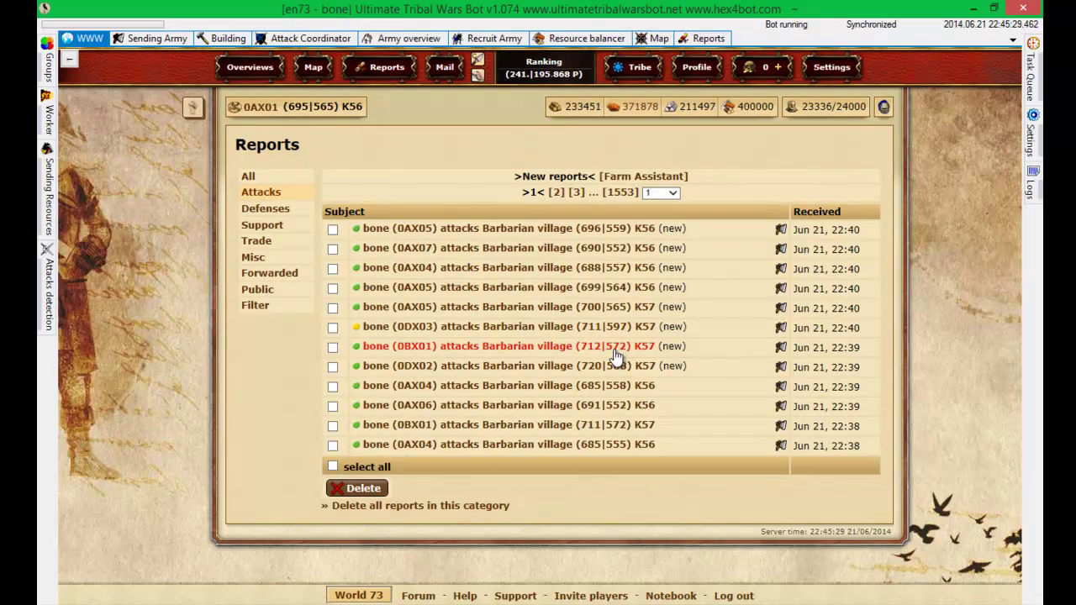
Check the task queue, the new marker on the (690|552) attack report and the userdata folder in File Explorer.
mouse_move(1030, 76)
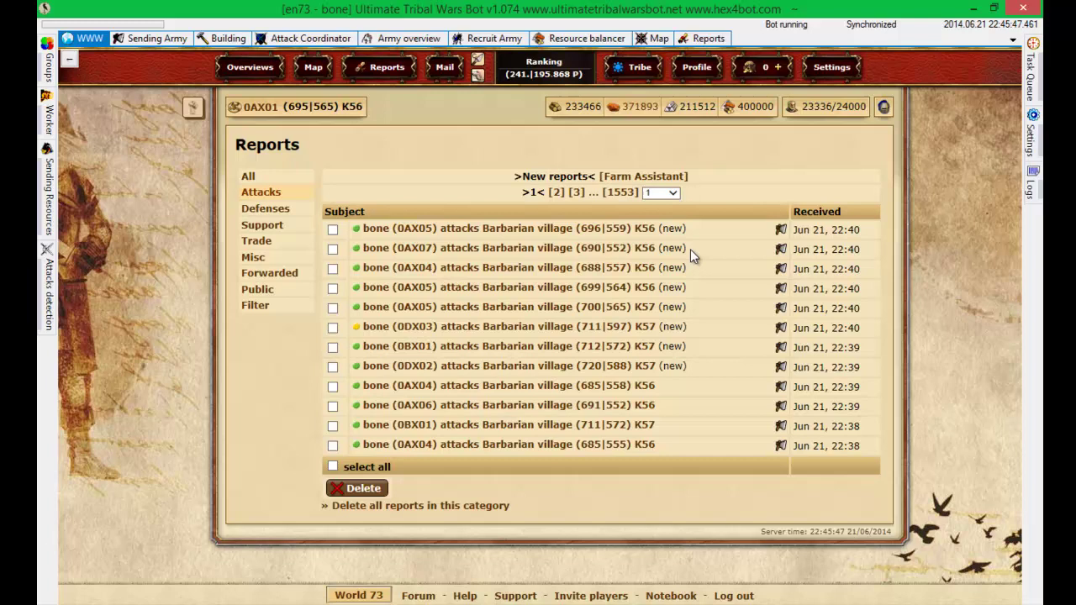
drag(690, 249, 666, 248)
click(716, 253)
click(502, 599)
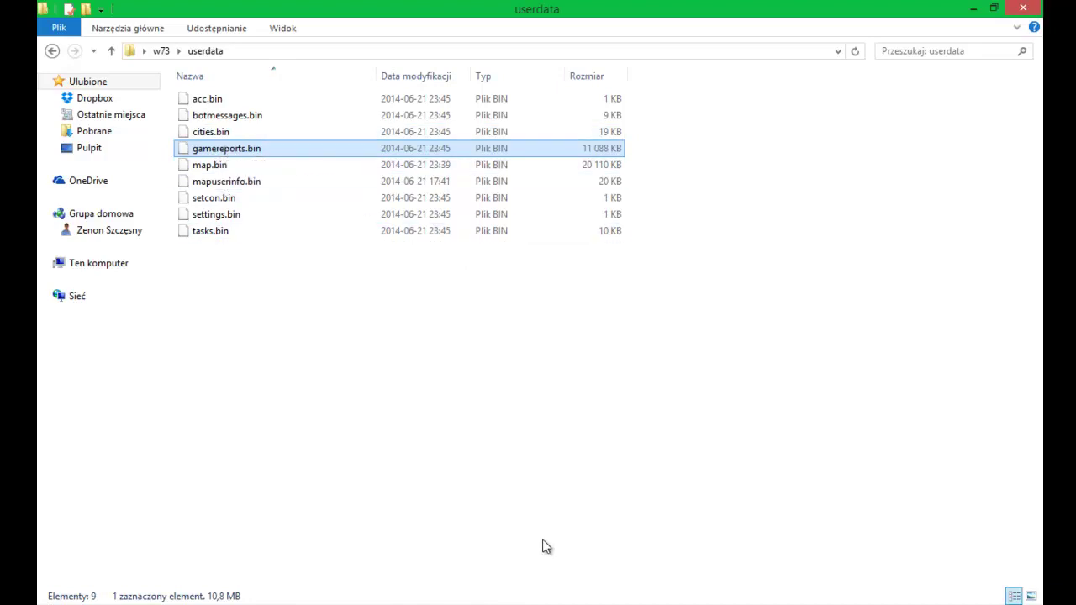
key(alt+Tab)
Open the attack reports on Barbarian villages (690|552) and (697|574) in turn, returning to the report list each time.
click(633, 252)
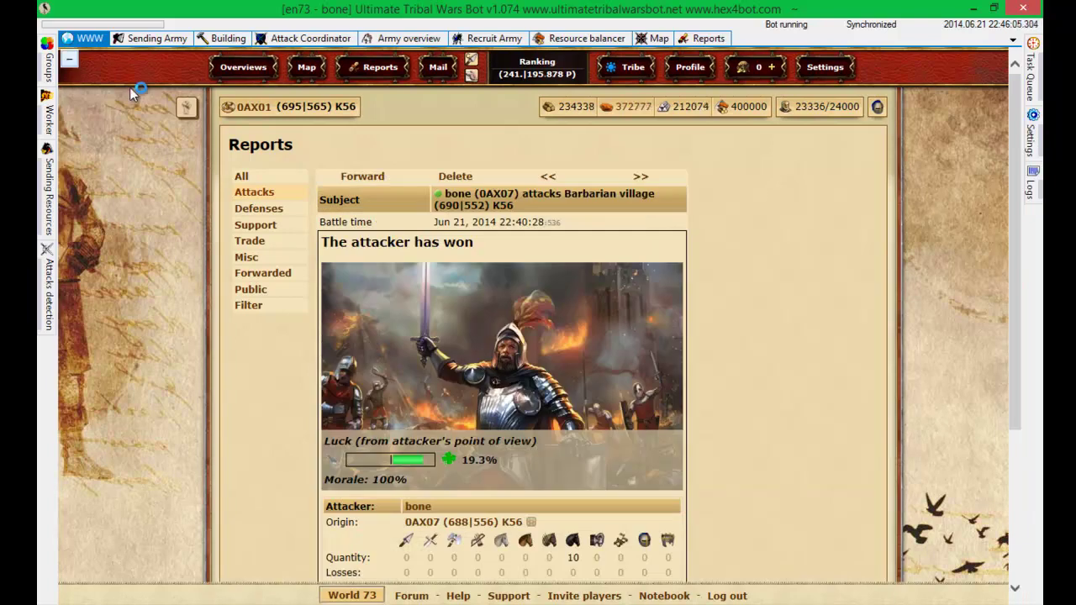
key(BackSpace)
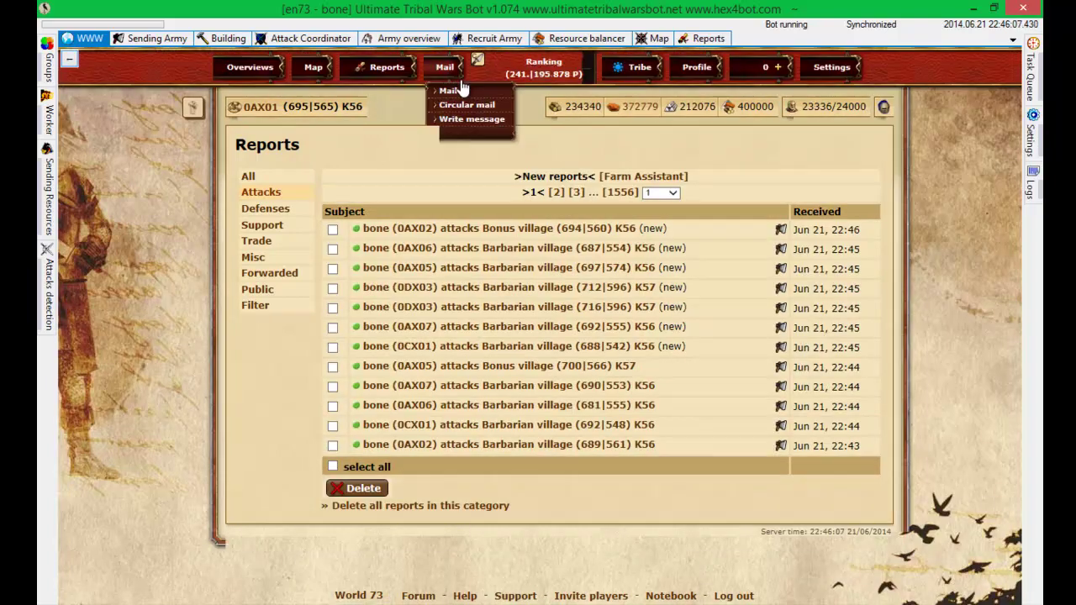
click(620, 267)
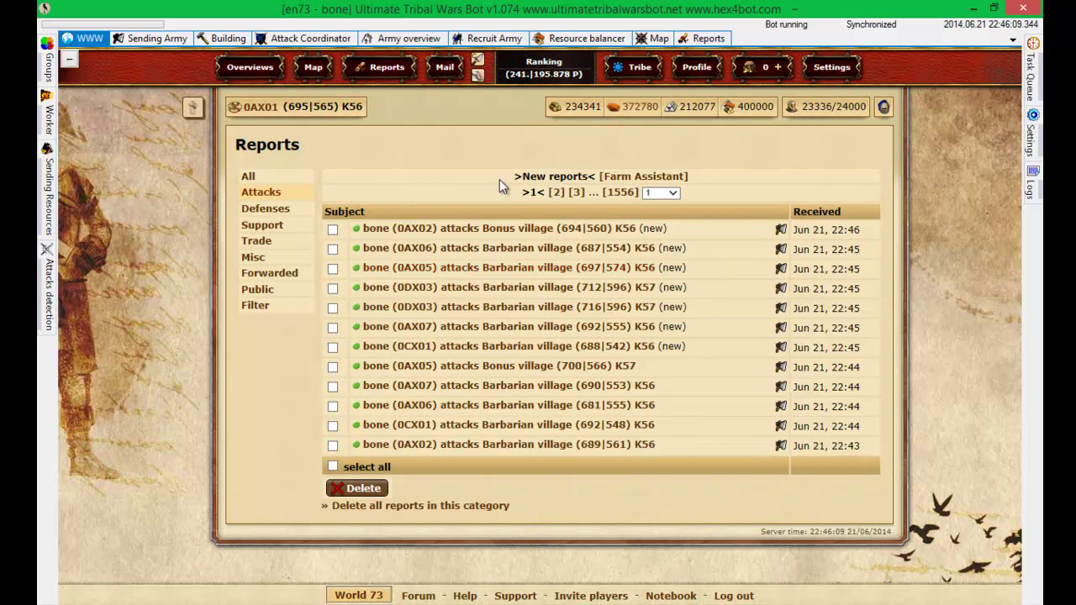
key(BackSpace)
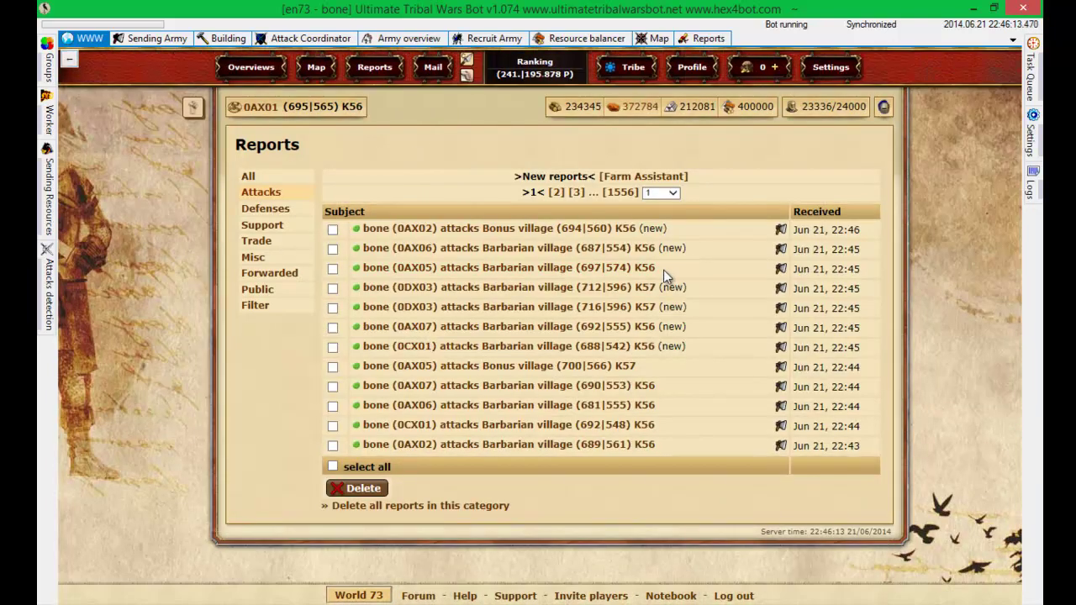
Highlight the village name and coordinates (697|574) in the opened report's subject.
drag(658, 269, 515, 269)
click(690, 270)
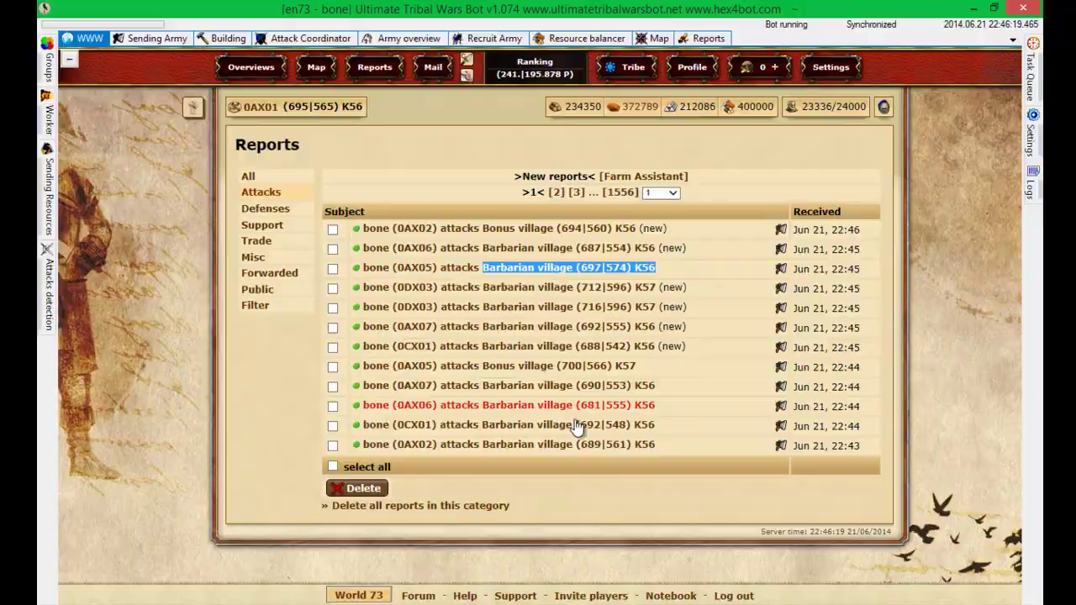
key(alt+Tab)
key(alt+Tab)
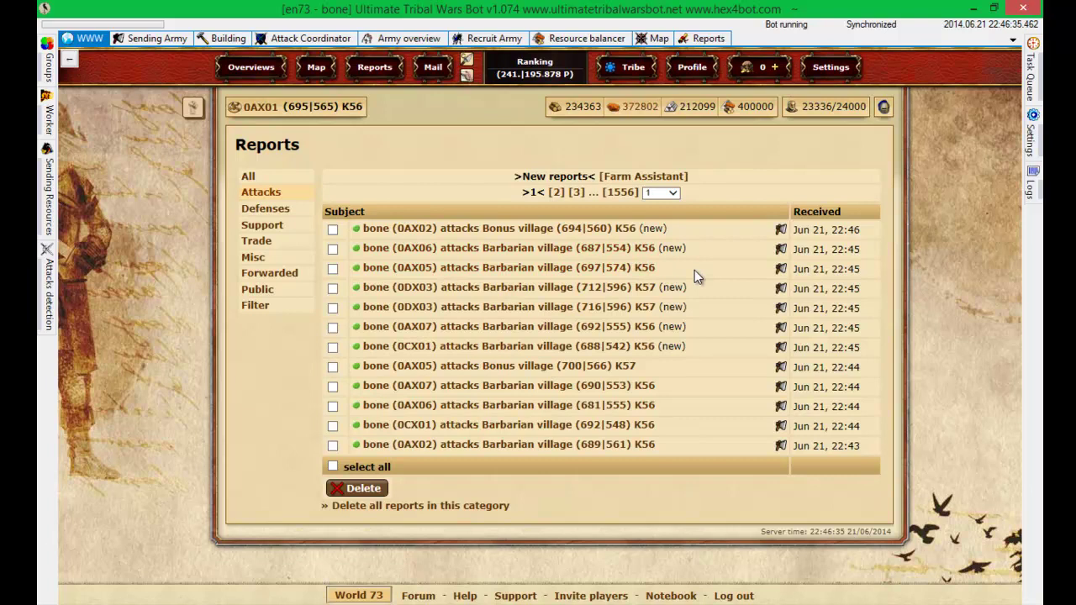
Go to page 2 of the attack reports and inspect gamereports.bin in File Explorer's userdata folder again.
click(557, 194)
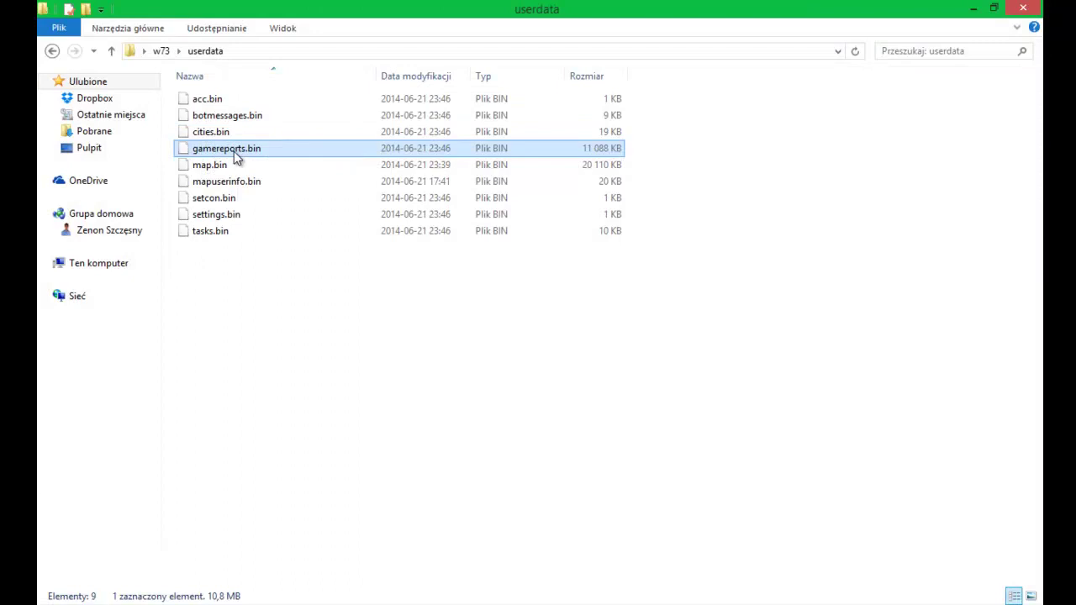
click(212, 151)
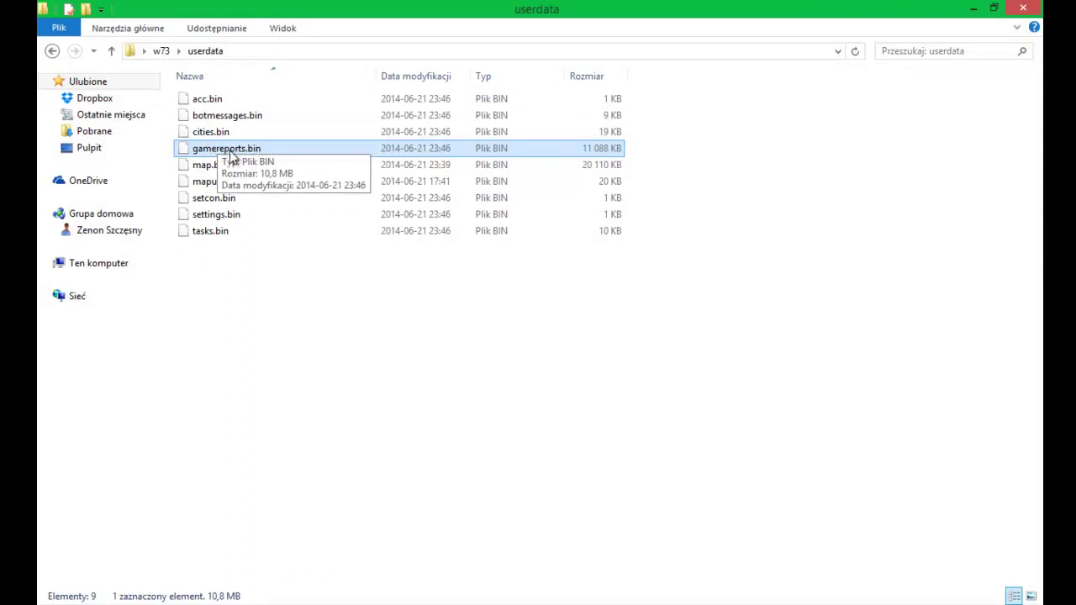
key(alt+Tab)
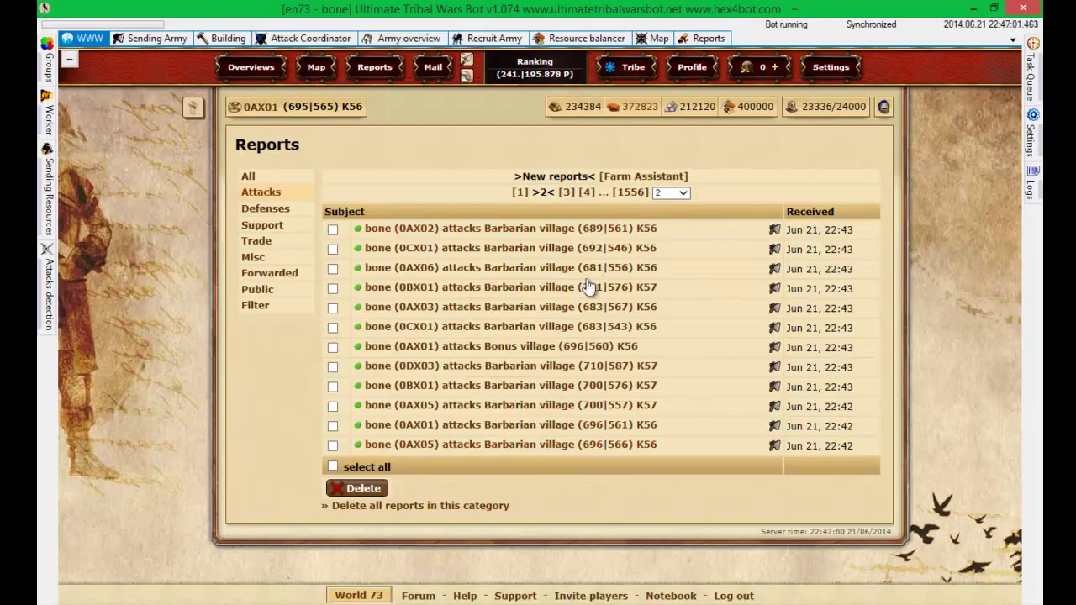
Page further through the game's attack reports and examine the reports reading task in the task queue.
click(575, 194)
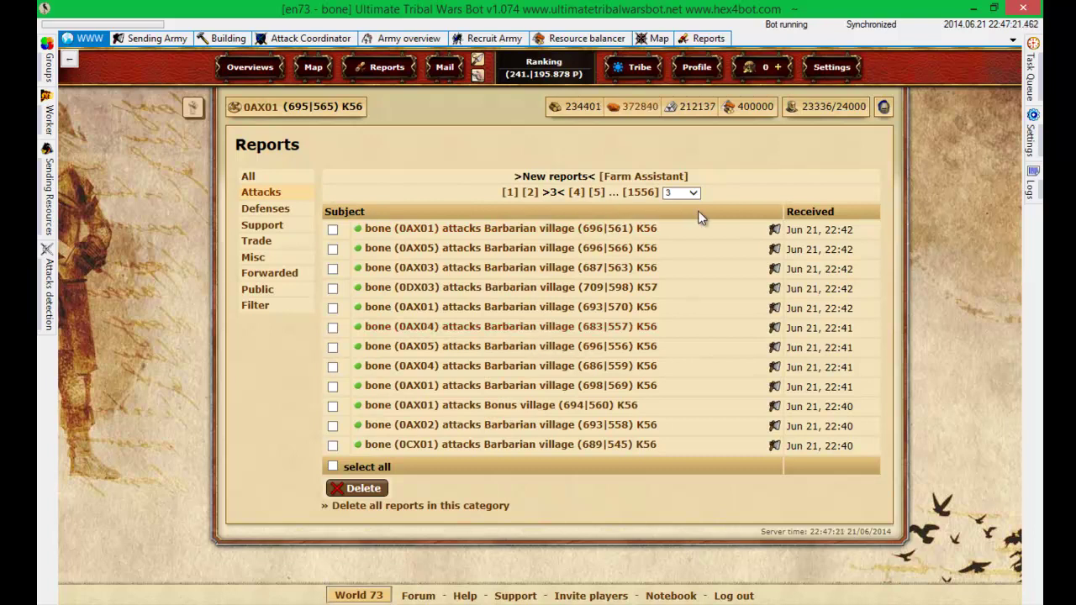
click(575, 194)
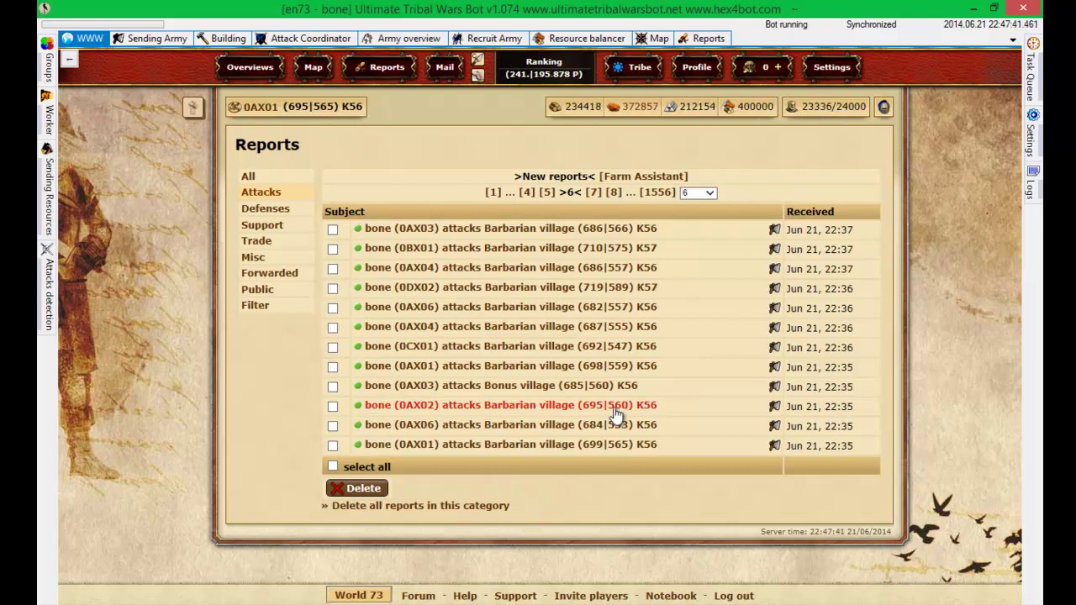
mouse_move(1031, 76)
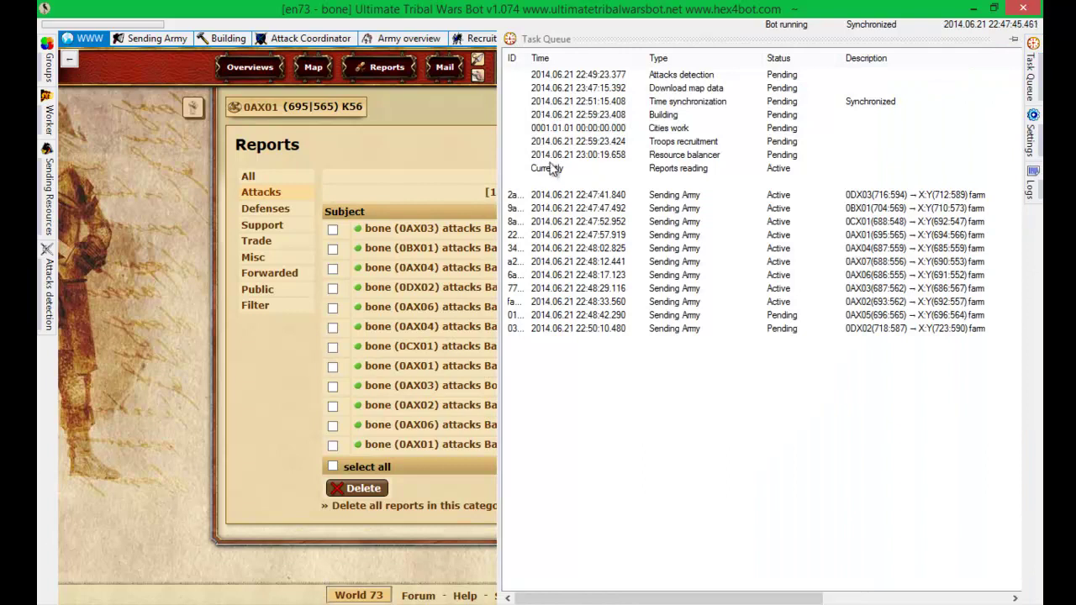
Close the task queue view and open the bot's game reports list, refreshing it to load the latest reports.
mouse_move(1038, 142)
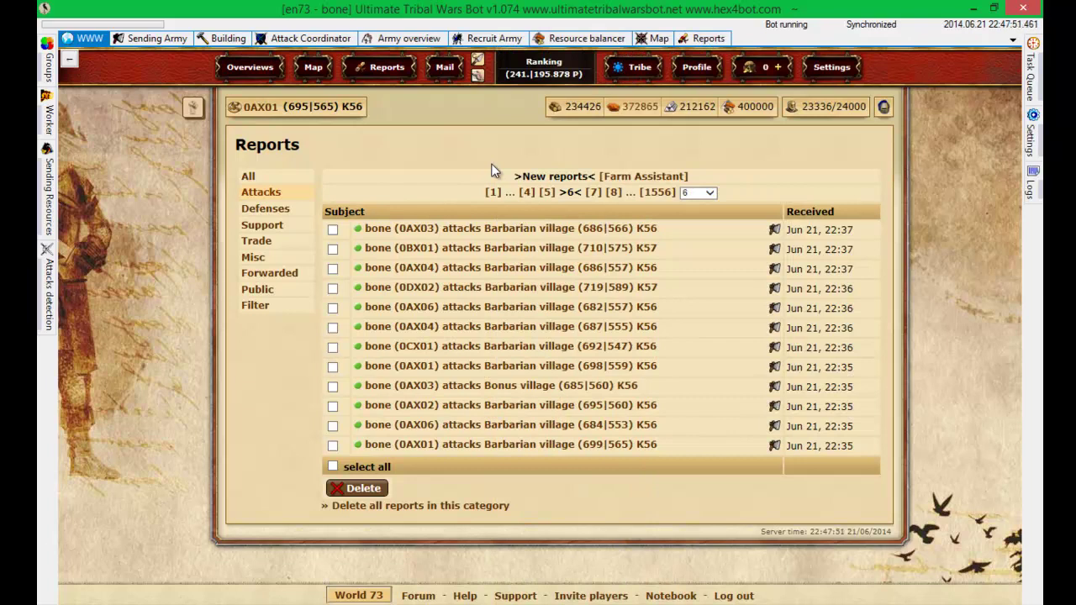
click(1033, 135)
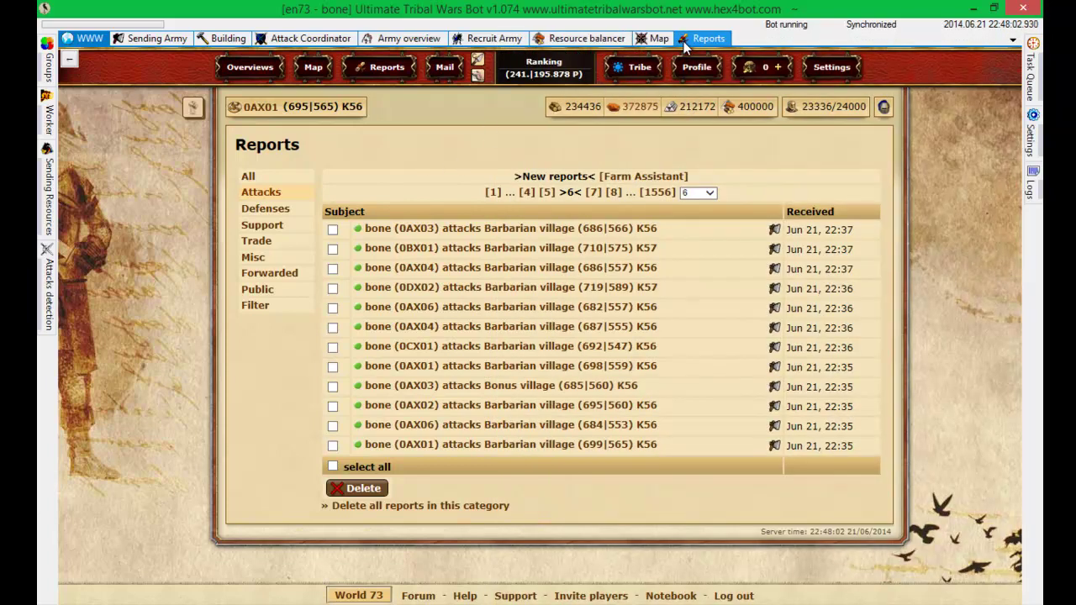
click(684, 41)
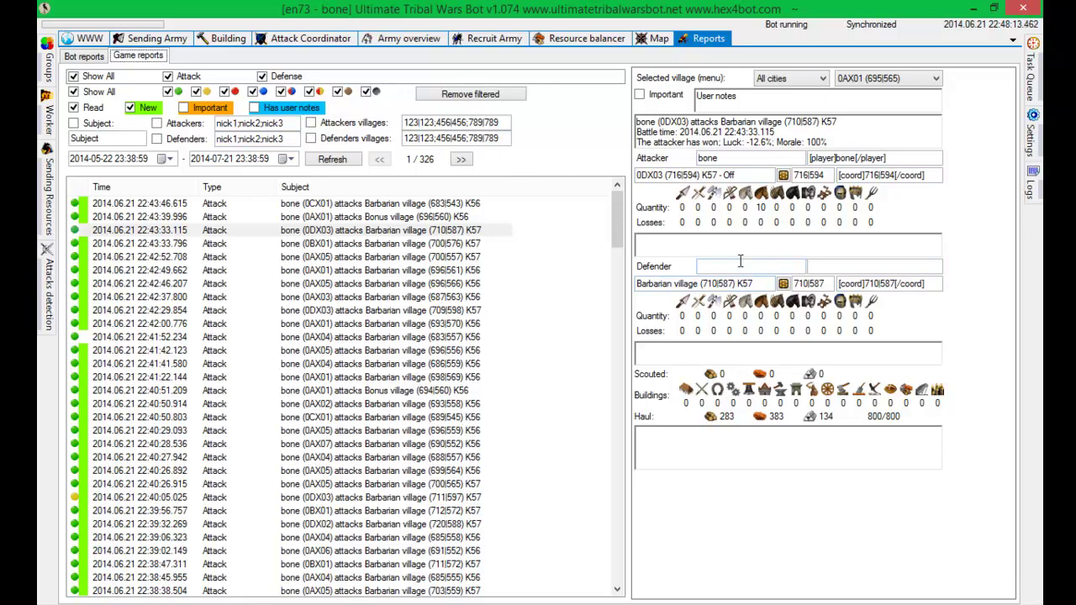
drag(659, 123, 757, 132)
click(711, 126)
click(711, 124)
click(668, 239)
click(334, 160)
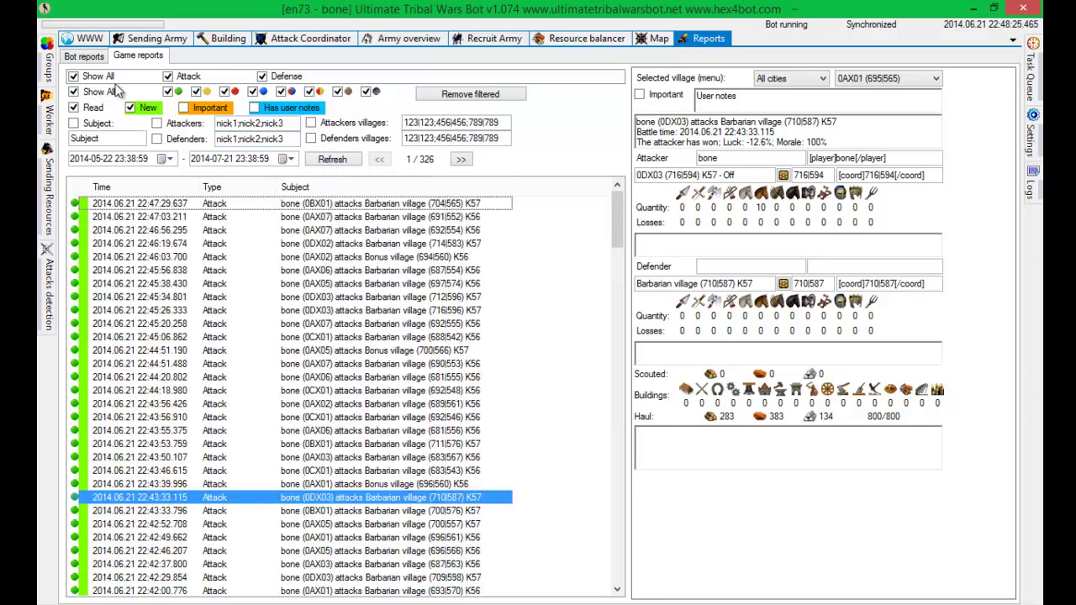
Open the report on Barbarian village (691|552) and refresh the list first without read reports, and again with them included.
click(95, 109)
click(95, 109)
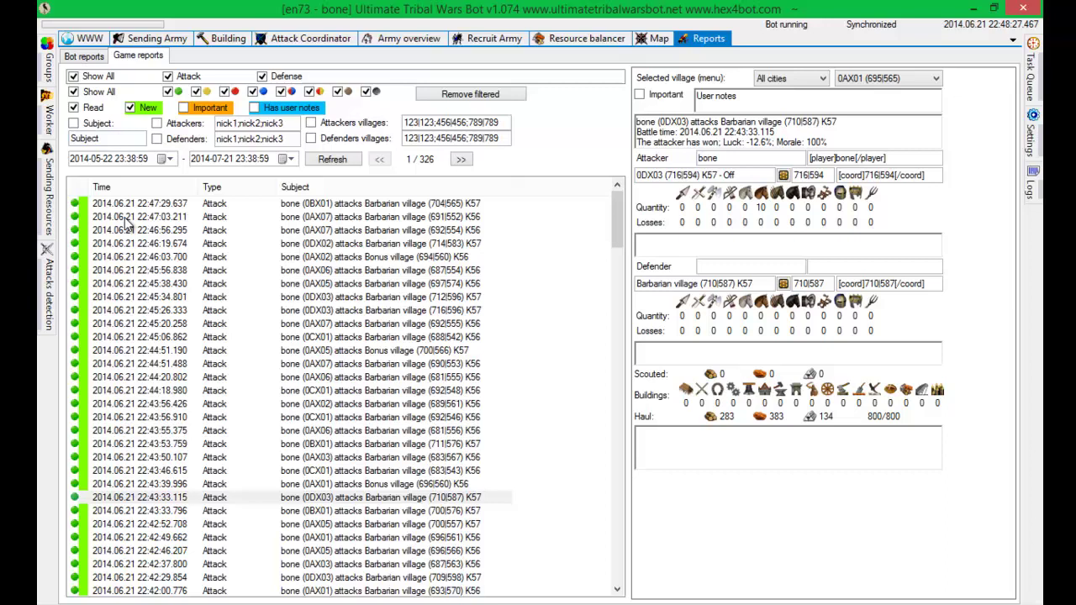
click(126, 217)
click(95, 110)
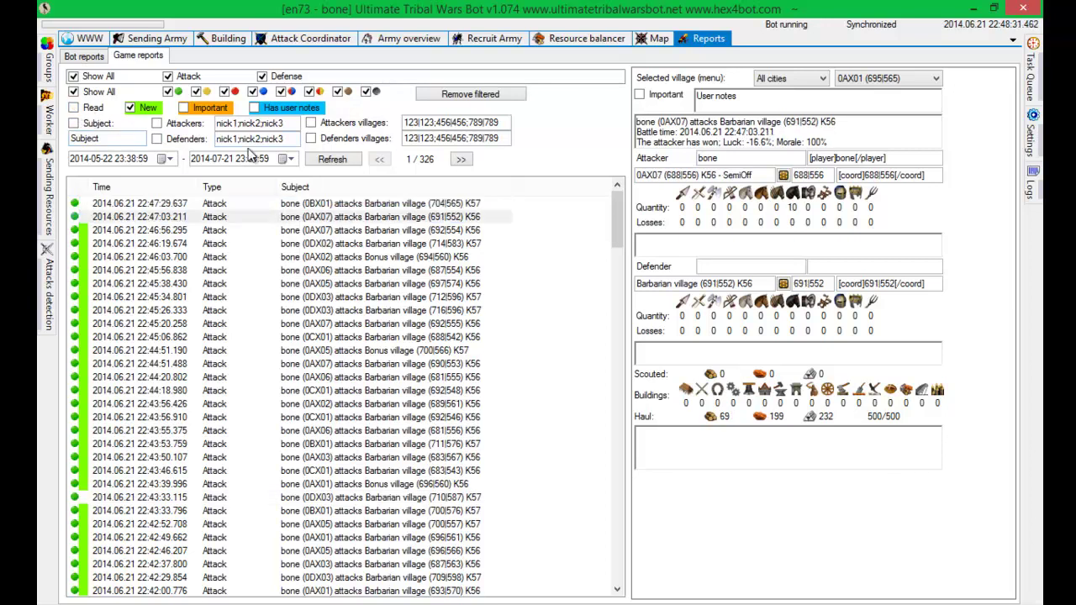
click(310, 160)
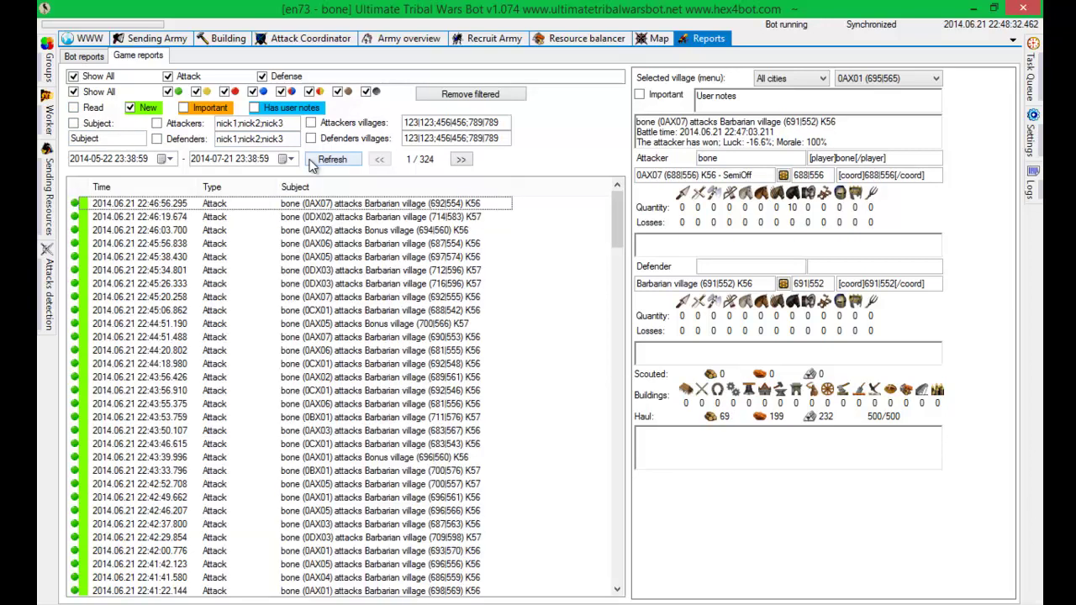
click(94, 110)
click(320, 161)
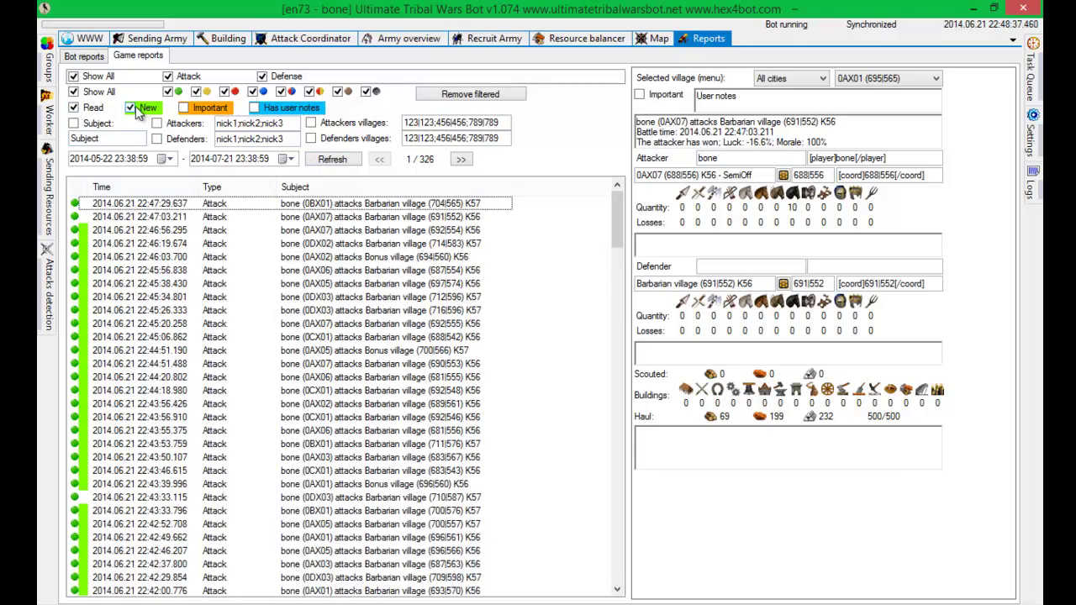
Open the new reports on Barbarian villages (692|554), (714|583) and (712|596), slightly widening the new-report marker column.
click(85, 233)
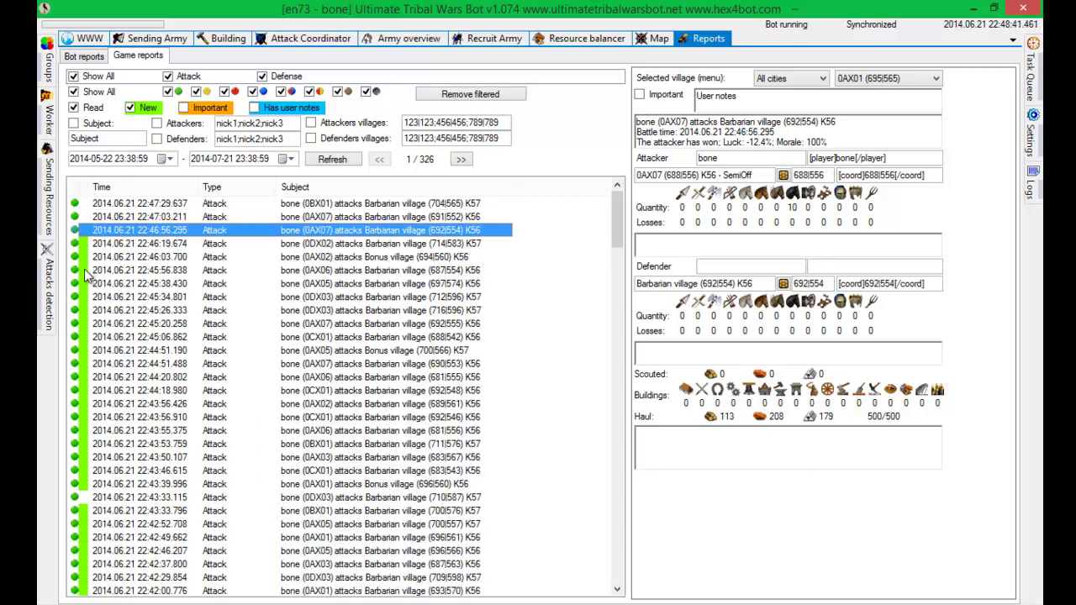
mouse_move(88, 188)
mouse_down()
mouse_move(116, 190)
mouse_move(92, 193)
mouse_up()
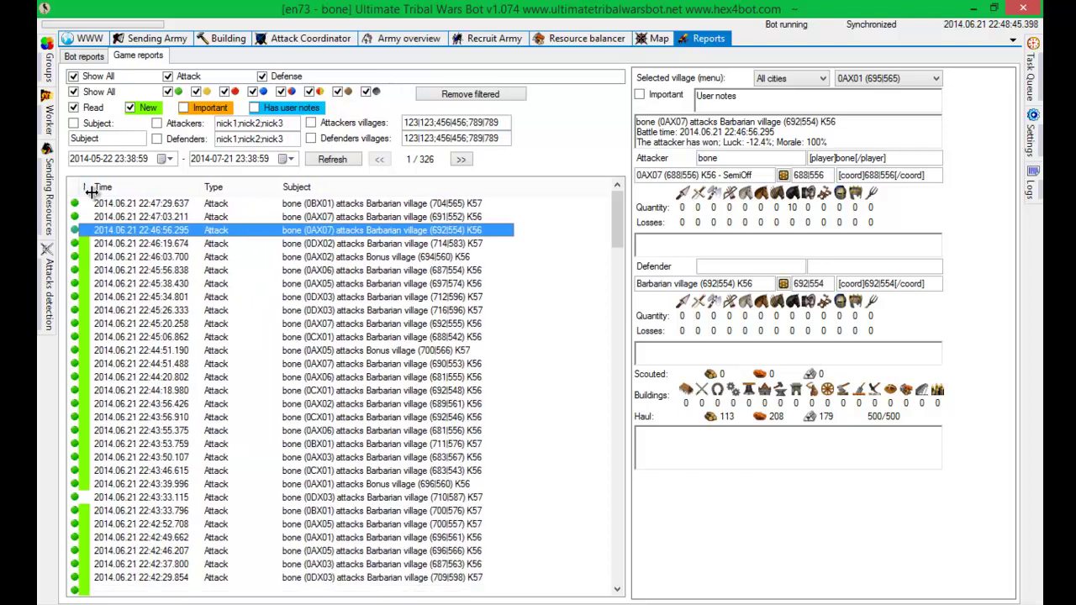
click(150, 244)
click(156, 299)
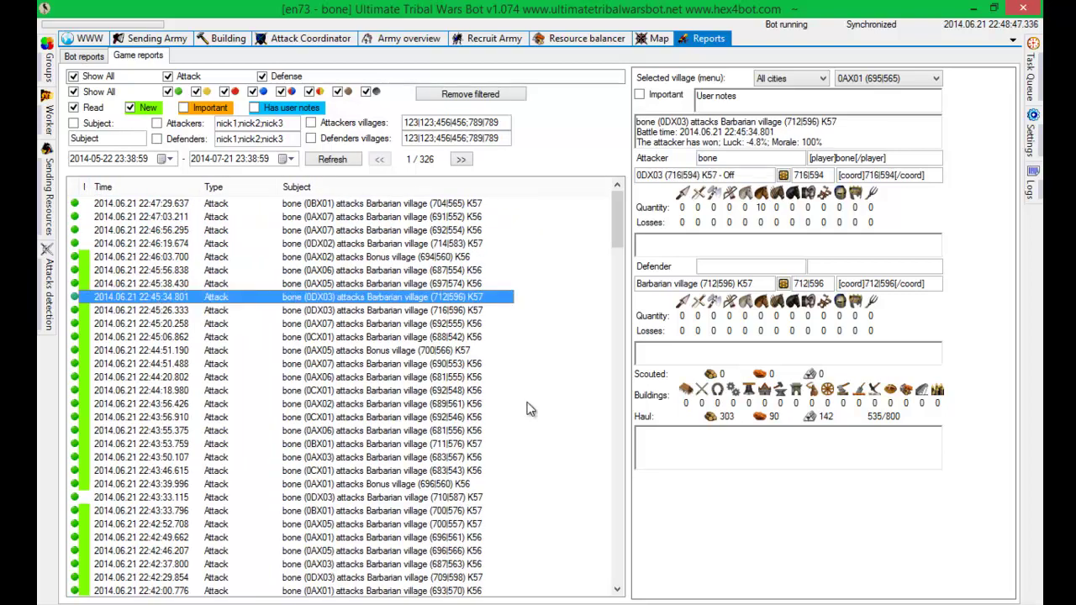
click(590, 410)
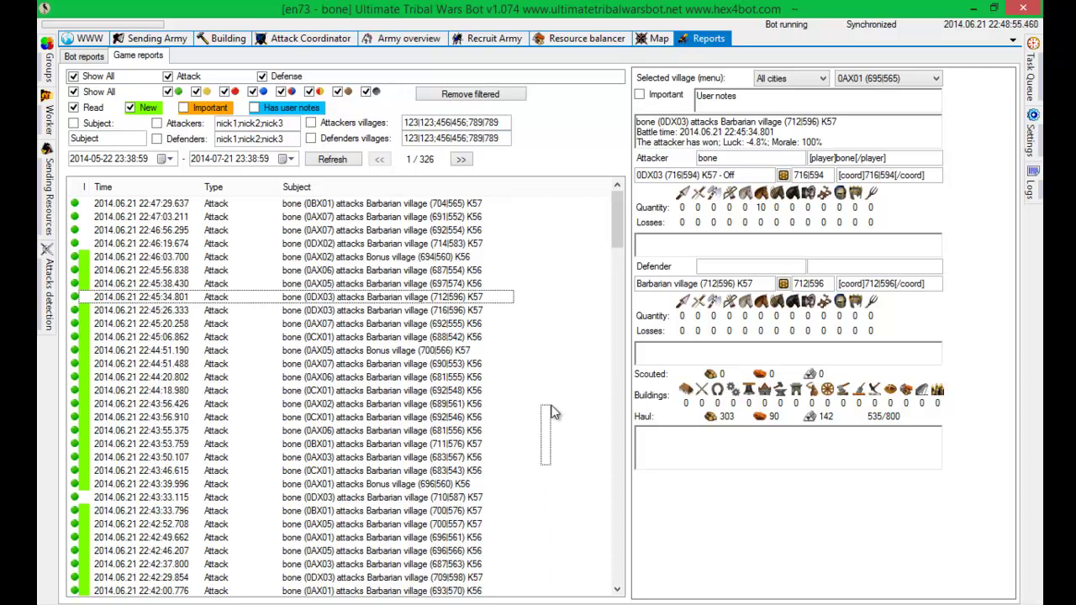
Select the block of reports from Barbarian village (687|554) down to (683|543) to mark them as read, and open several individually.
drag(541, 464, 450, 270)
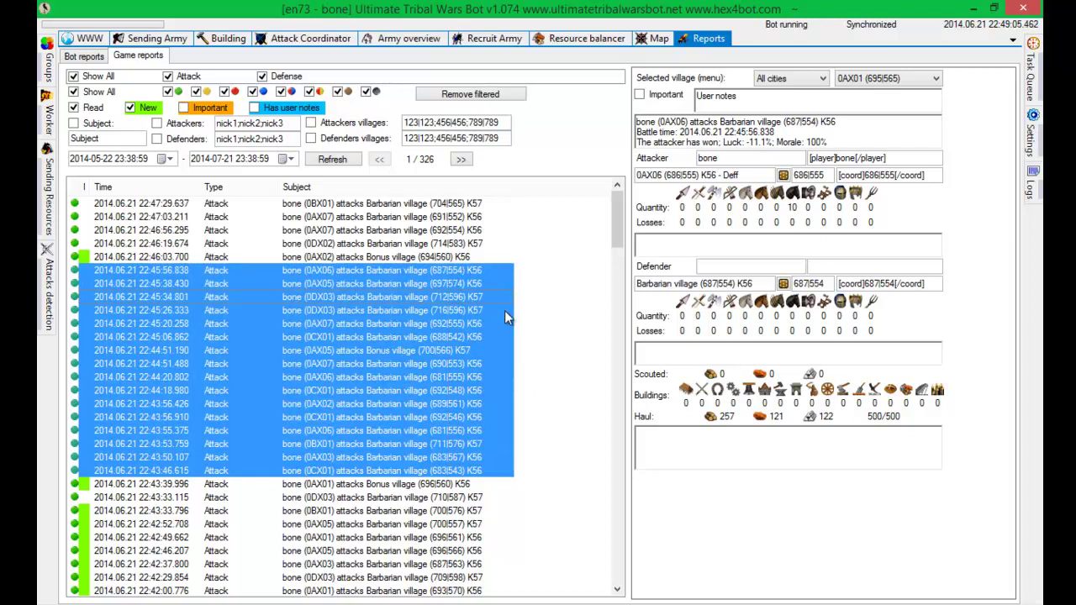
click(533, 327)
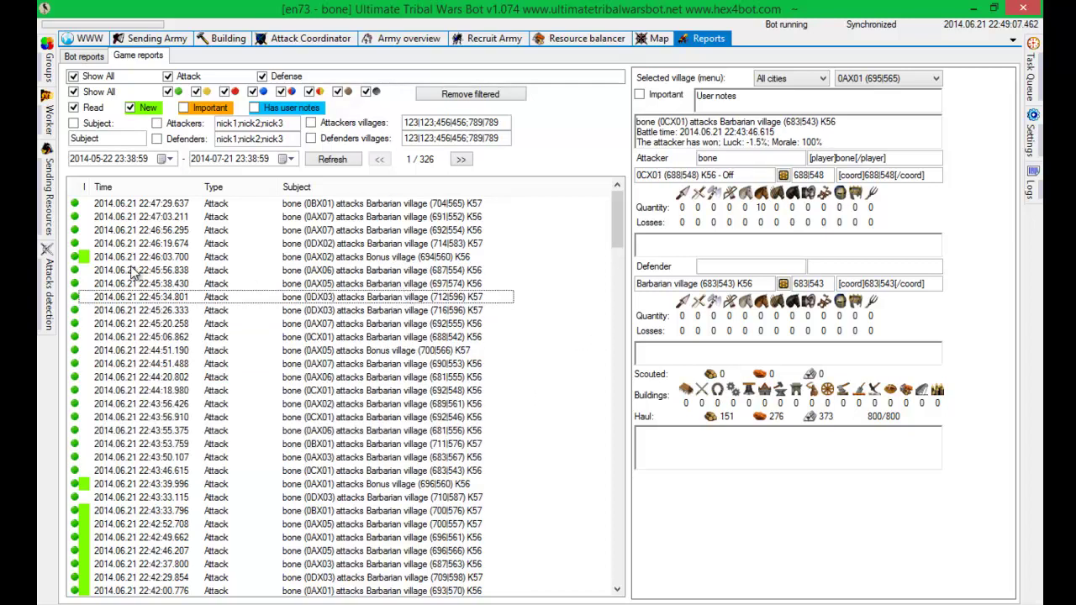
click(126, 274)
click(141, 351)
click(156, 418)
click(184, 340)
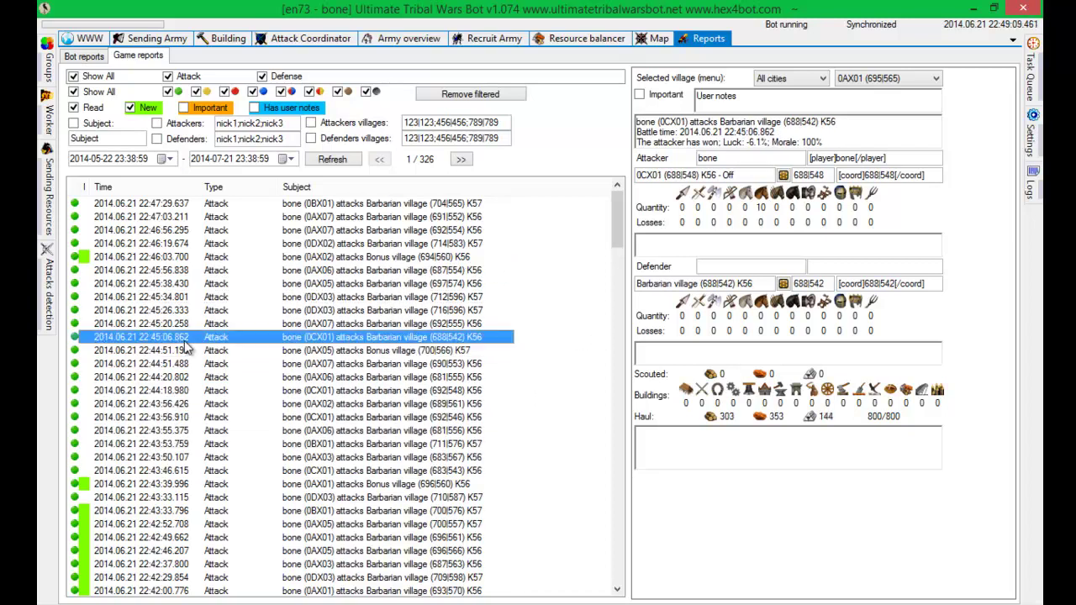
click(201, 300)
Select two further blocks of reports, from Barbarian village (710|587) down to (690|552), to mark them as read.
drag(617, 241, 616, 266)
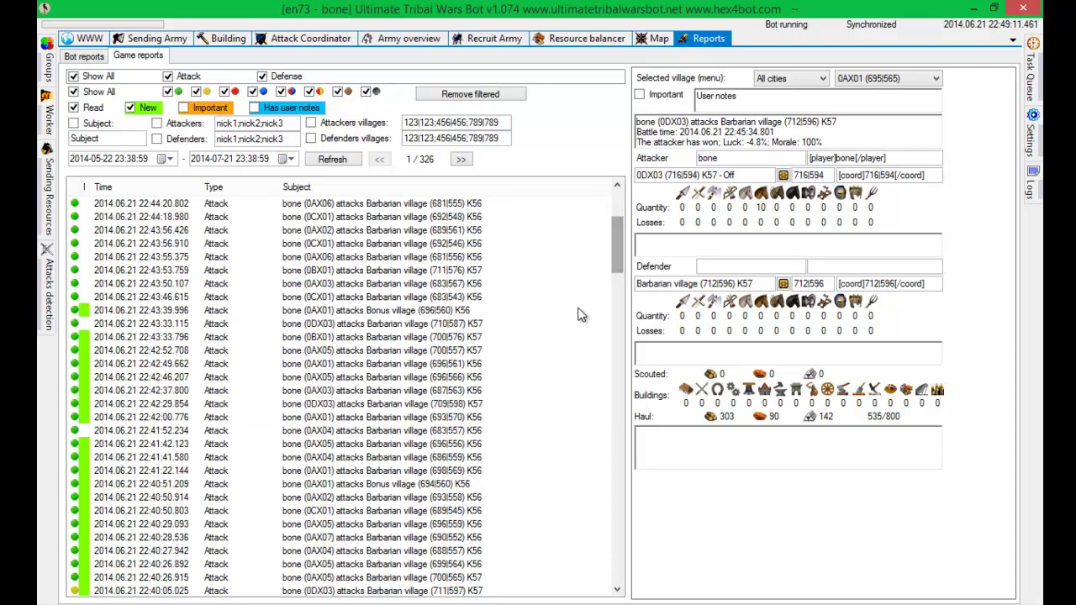
drag(567, 328, 421, 409)
click(543, 438)
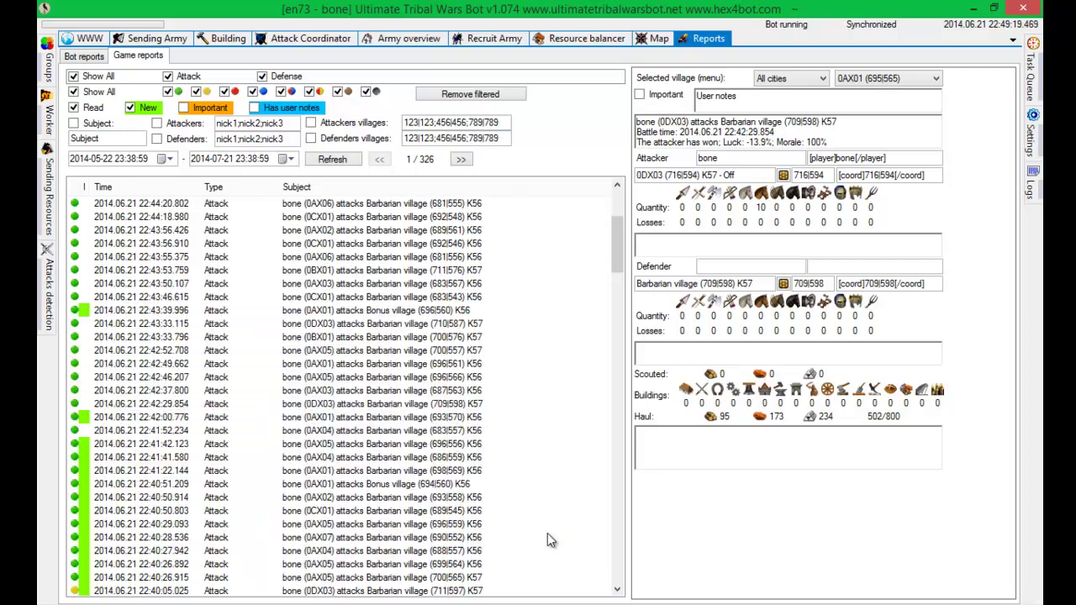
drag(538, 544, 484, 402)
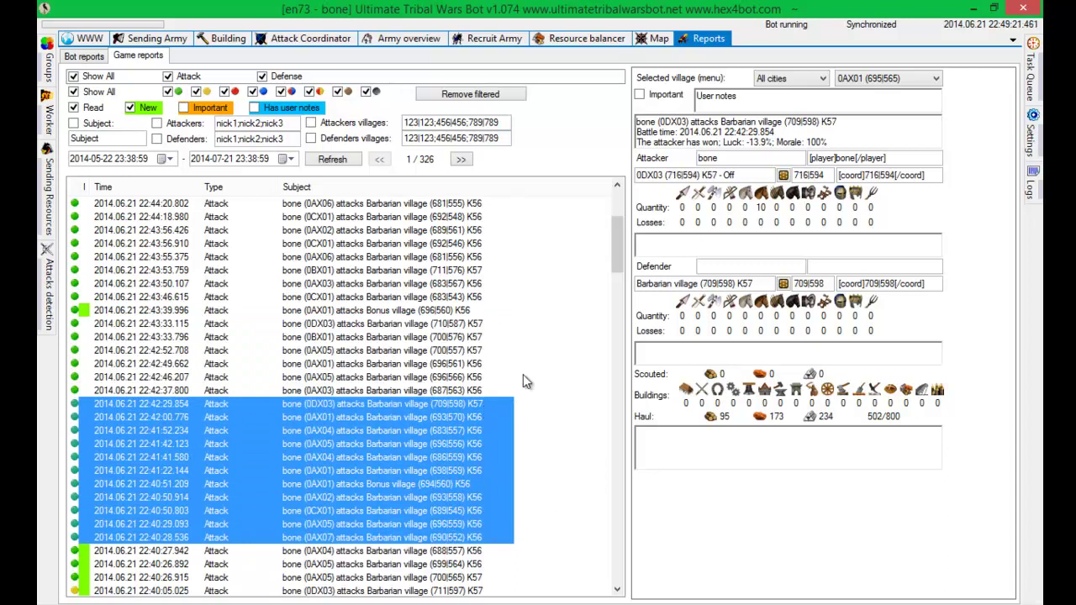
click(523, 374)
drag(615, 249, 611, 206)
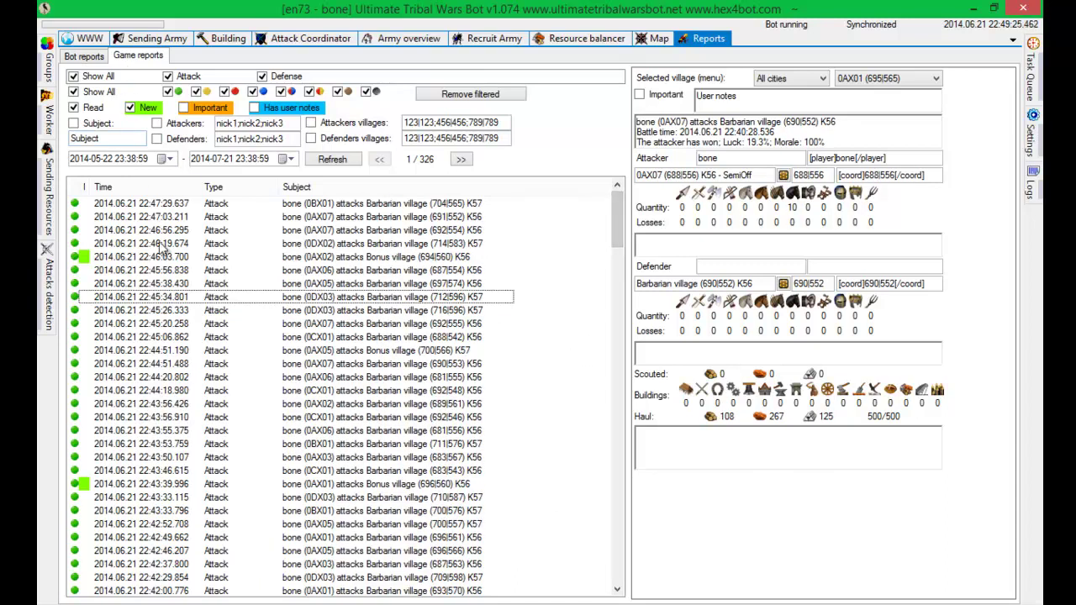
Turn off both Show All options, exclude green-dot reports and refresh the filtered list.
click(93, 78)
click(172, 92)
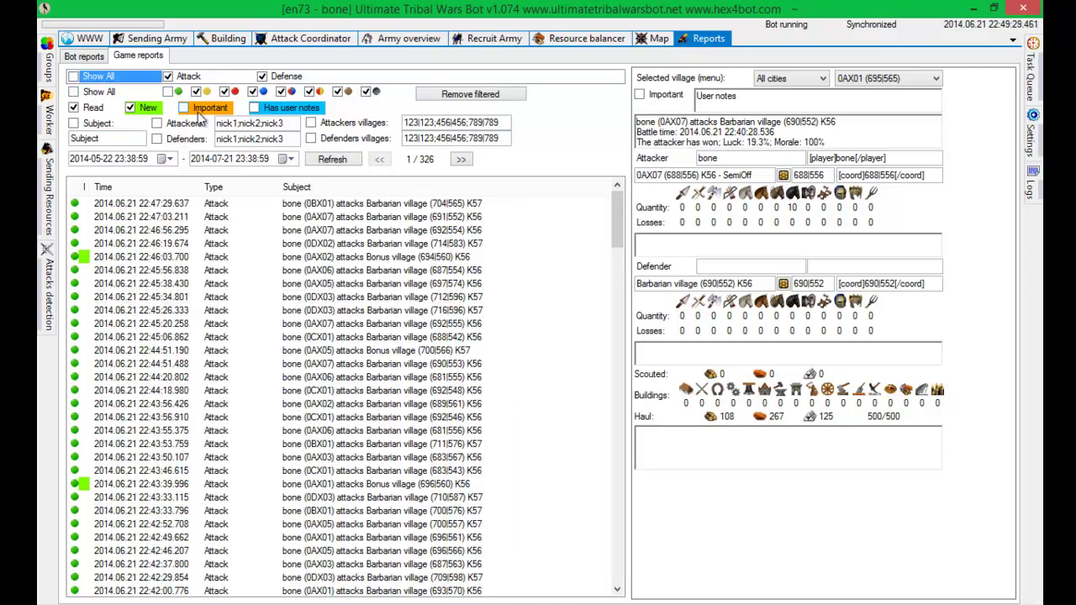
click(332, 165)
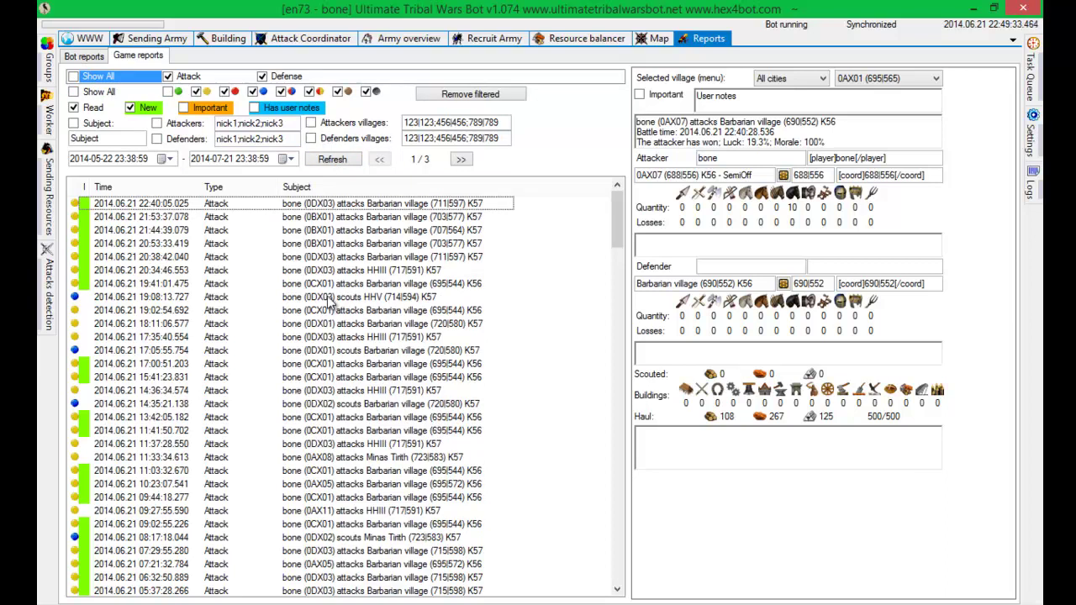
Mark the HHV (714|594) scout report as important with the user note "kkkjj", and compare it with neighbouring reports.
click(330, 299)
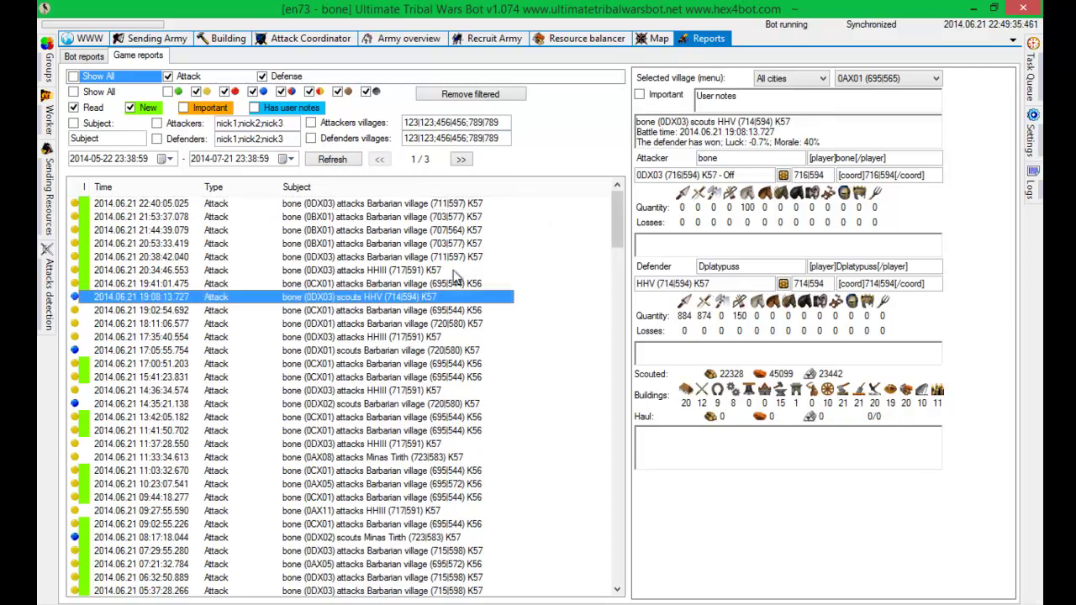
click(669, 96)
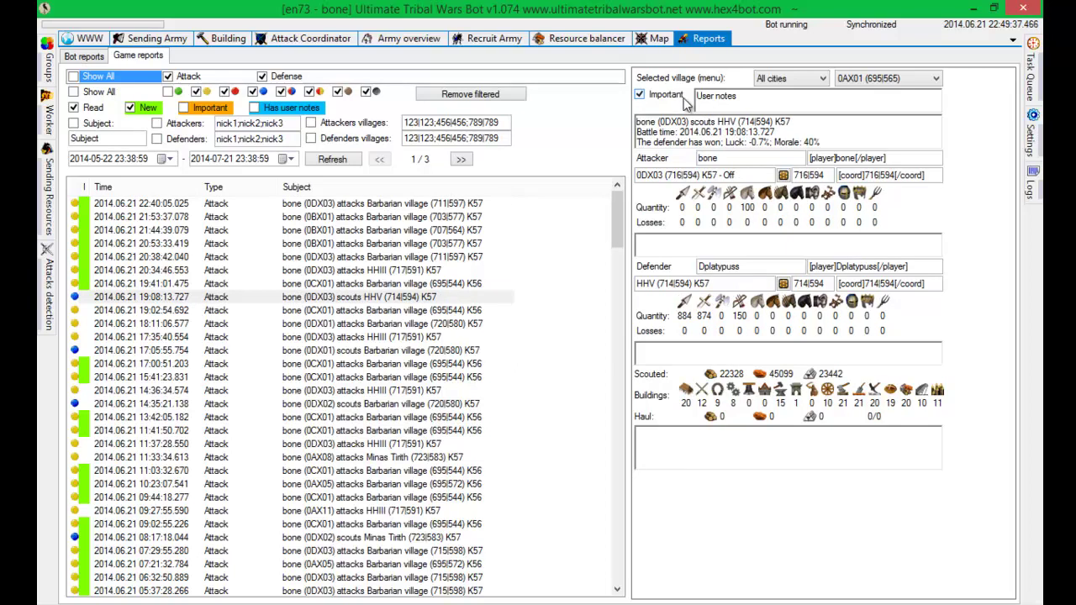
triple_click(749, 96)
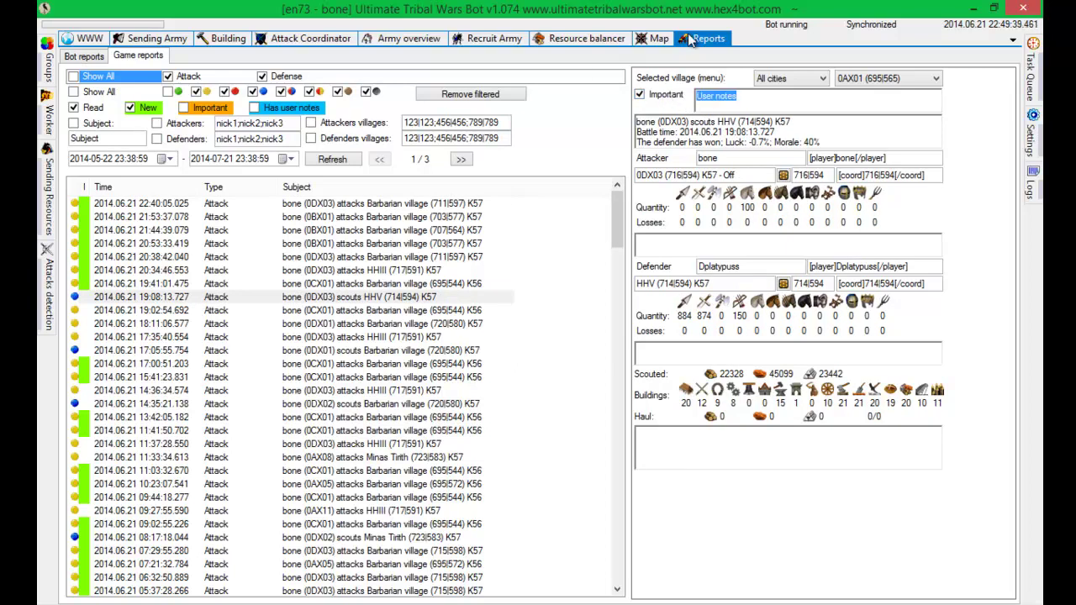
text(kkkjj)
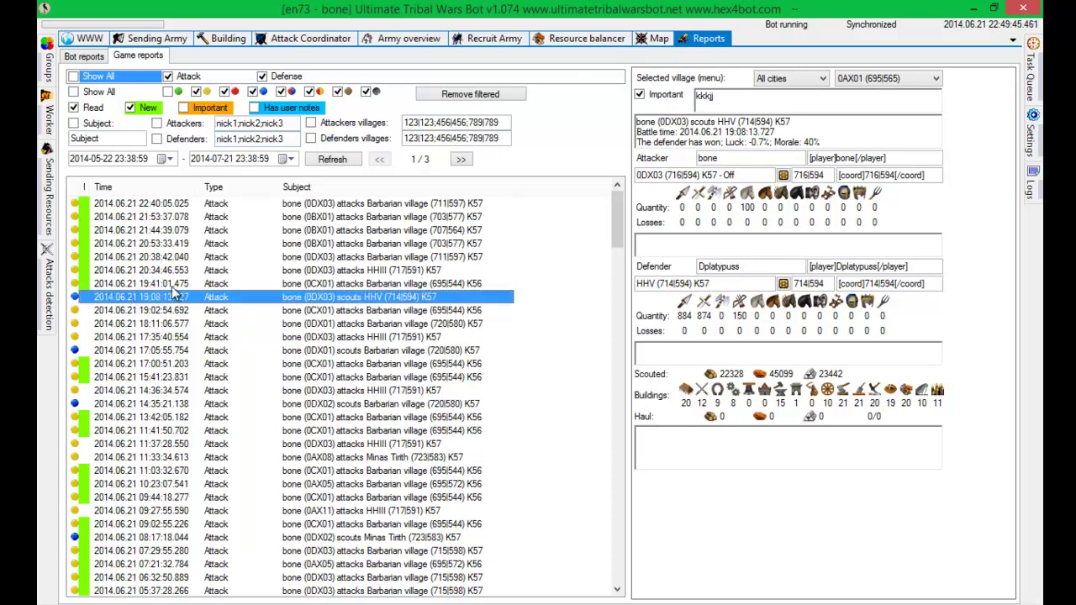
click(226, 310)
click(282, 309)
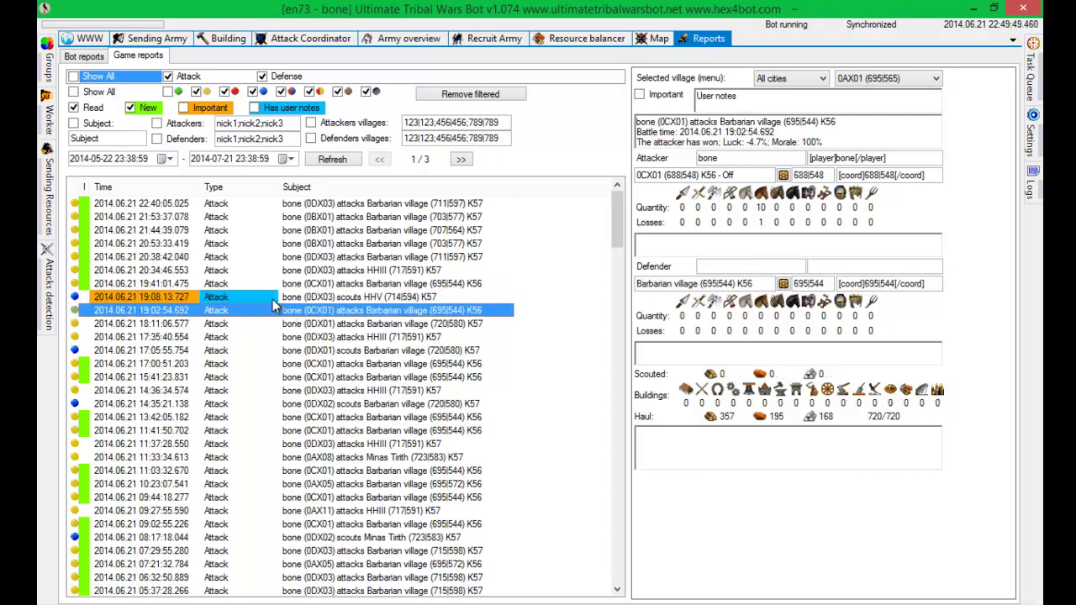
click(272, 300)
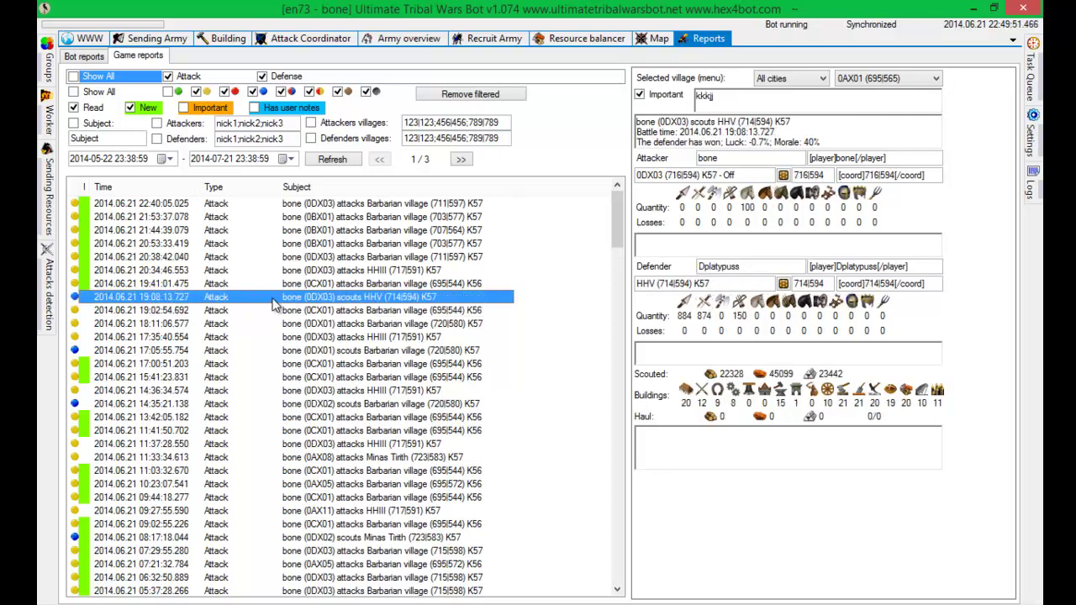
click(264, 321)
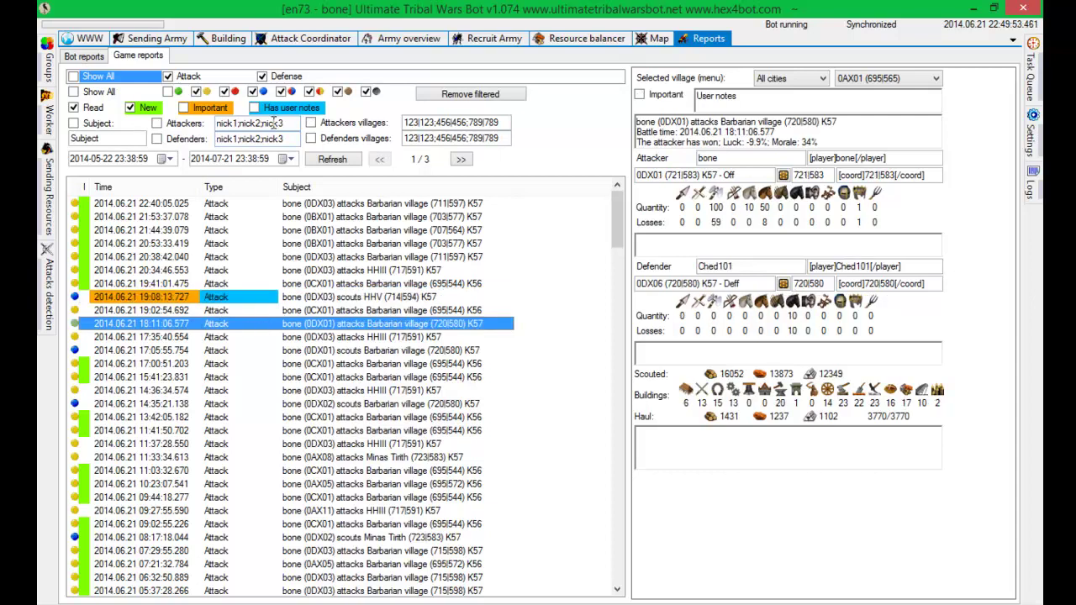
Filter the list to reports with user notes, and remove that filter again, refreshing each time.
click(273, 115)
click(333, 161)
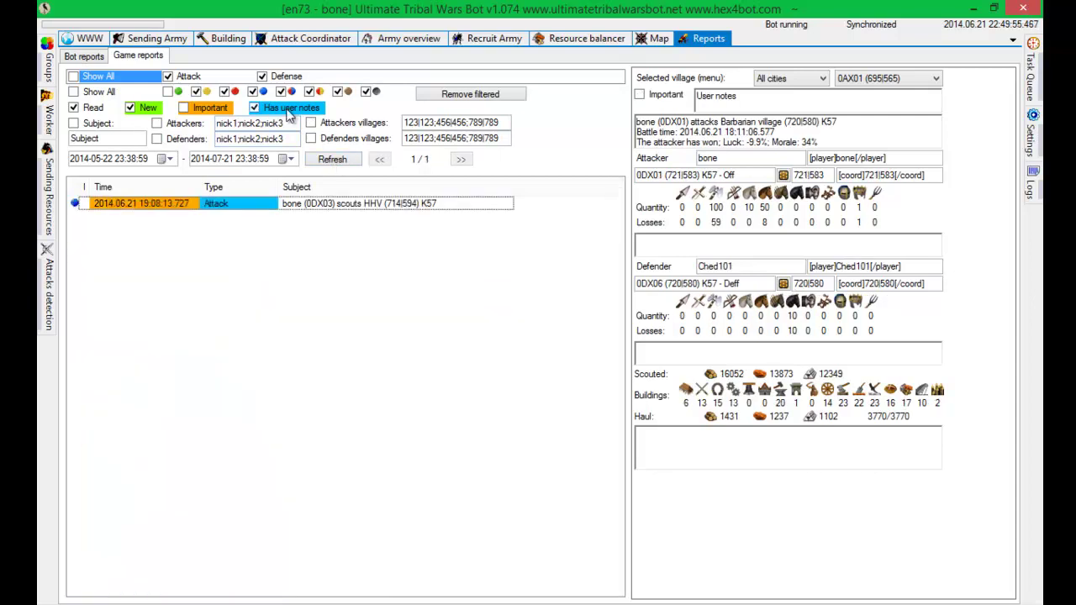
click(254, 108)
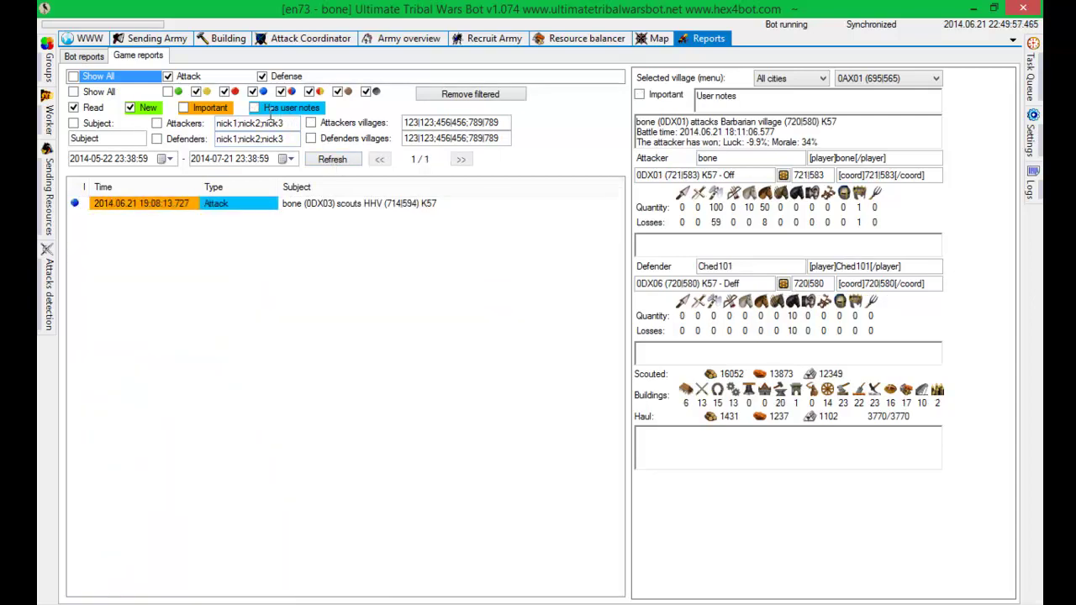
click(323, 159)
Enter the user note "kkkk" on the 17:35:40 attack report for village HHIII (717|591).
click(287, 337)
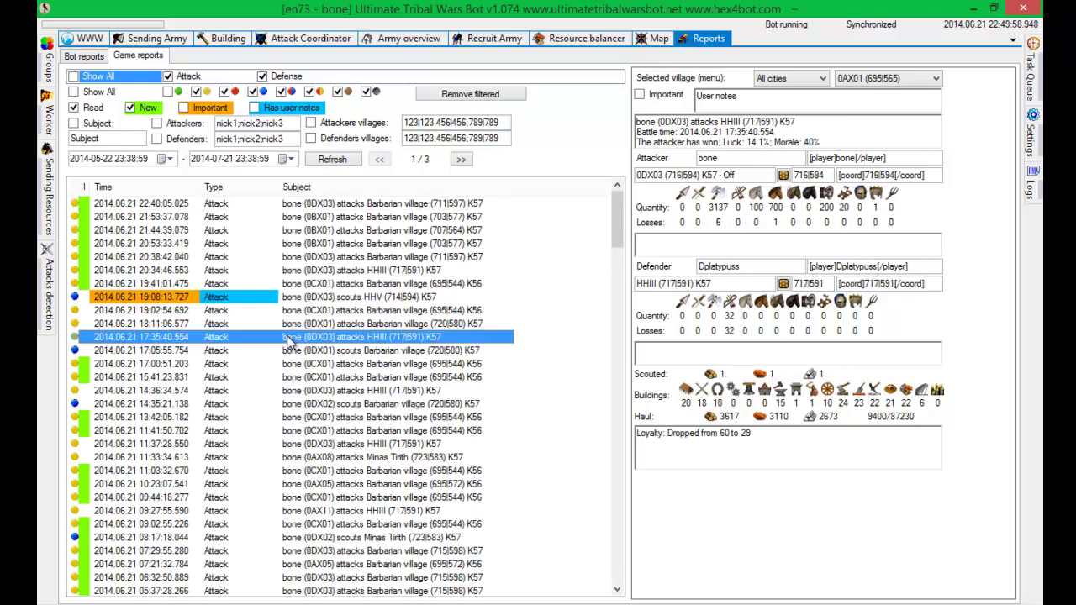
click(726, 104)
text(kkkk)
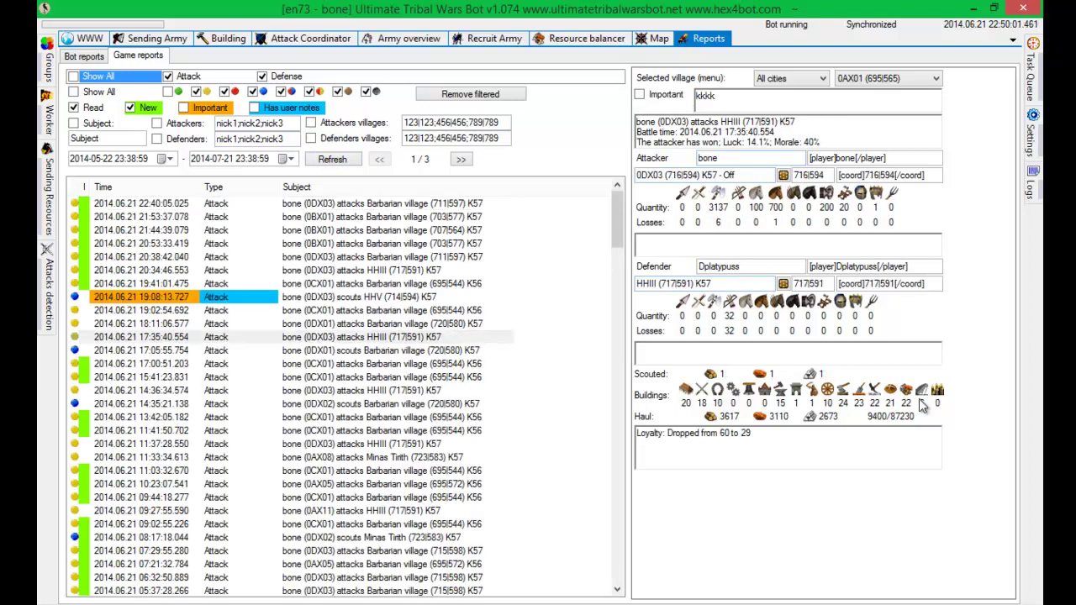
click(243, 270)
Filter the list to reports with user notes, look at the start and end date calendars, and remove the filter again.
click(276, 116)
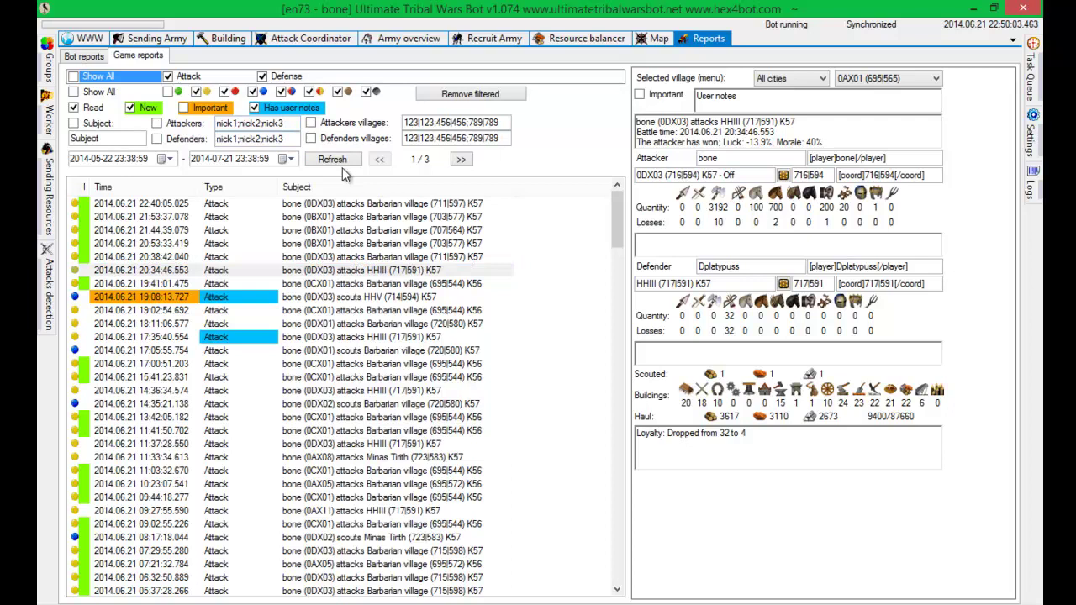
click(335, 160)
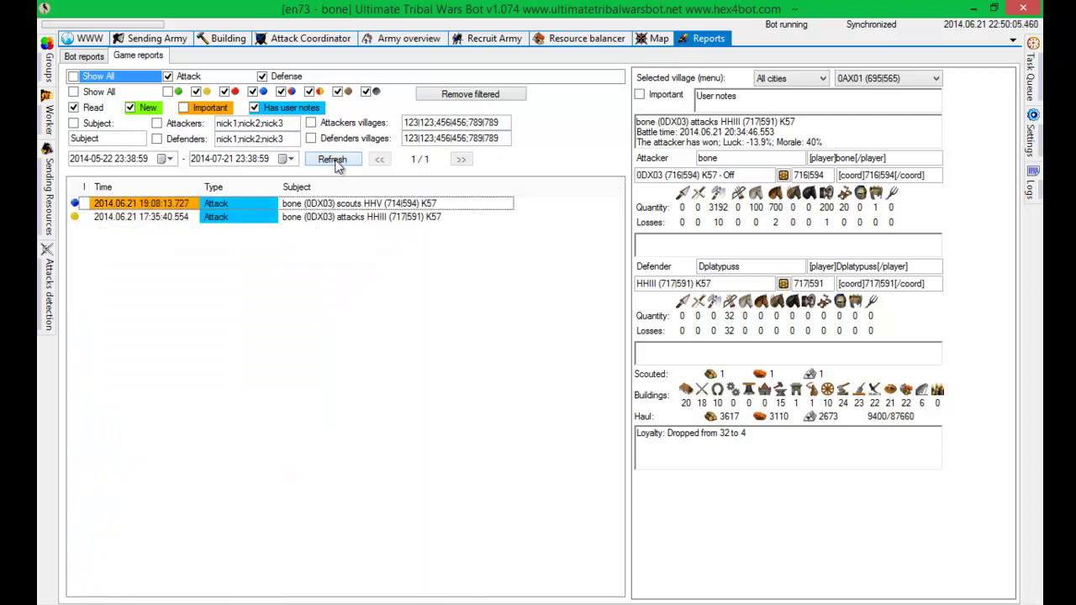
click(161, 159)
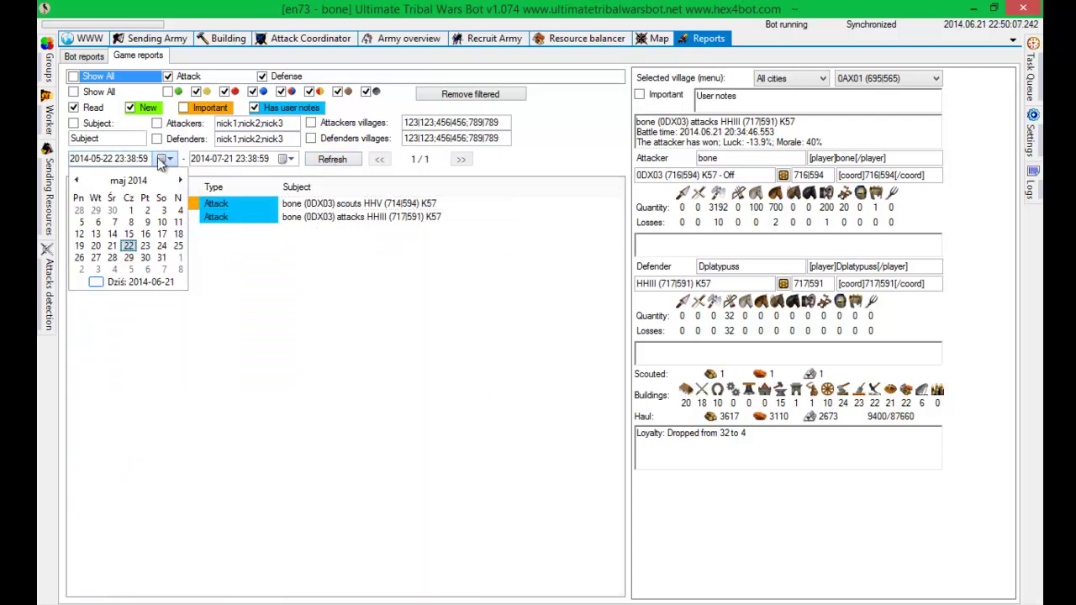
click(162, 159)
click(290, 159)
click(291, 159)
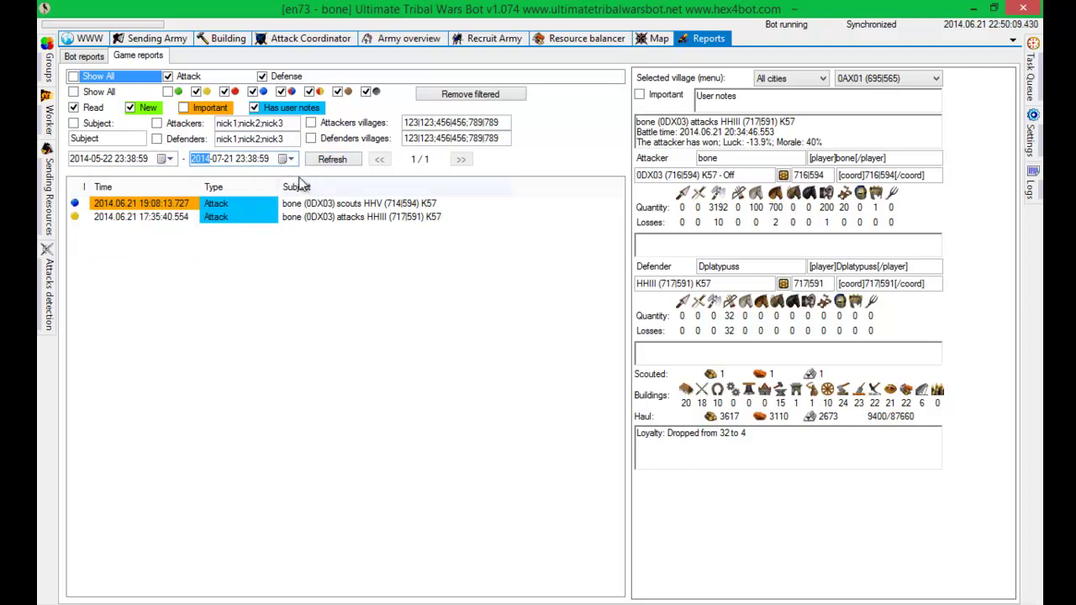
click(276, 115)
click(324, 162)
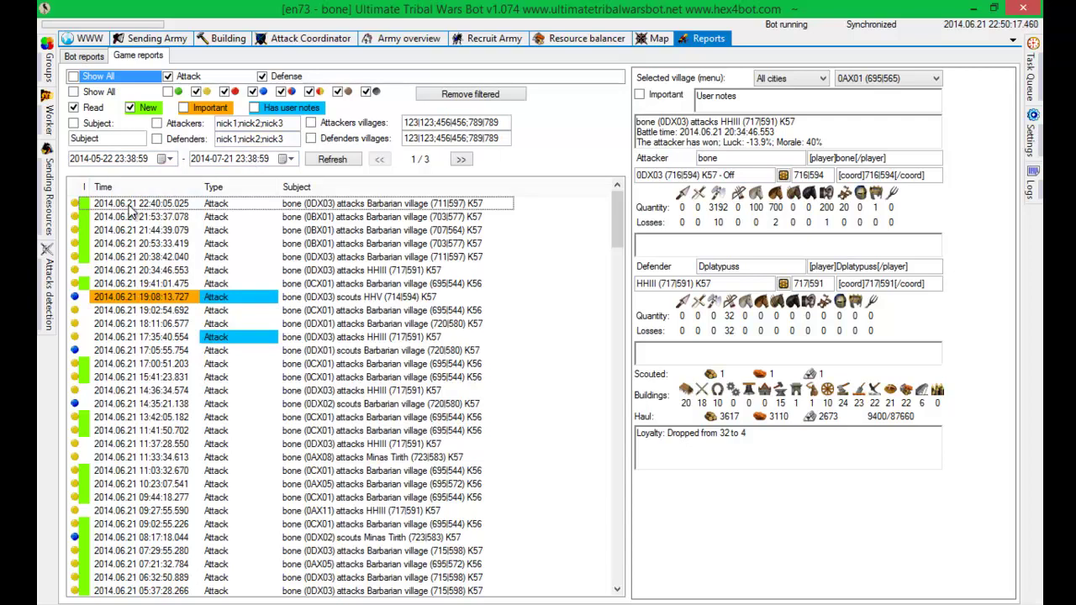
Open the 19:02:54 attack report on Barbarian village (695|544), then filter the list to important reports and remove that filter.
click(180, 311)
click(207, 108)
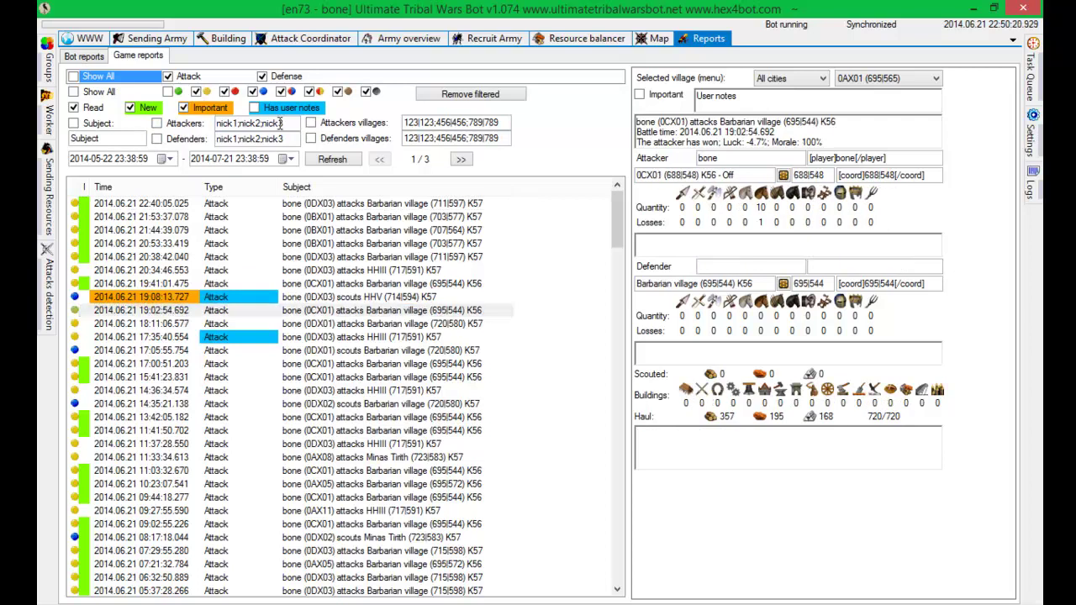
click(331, 160)
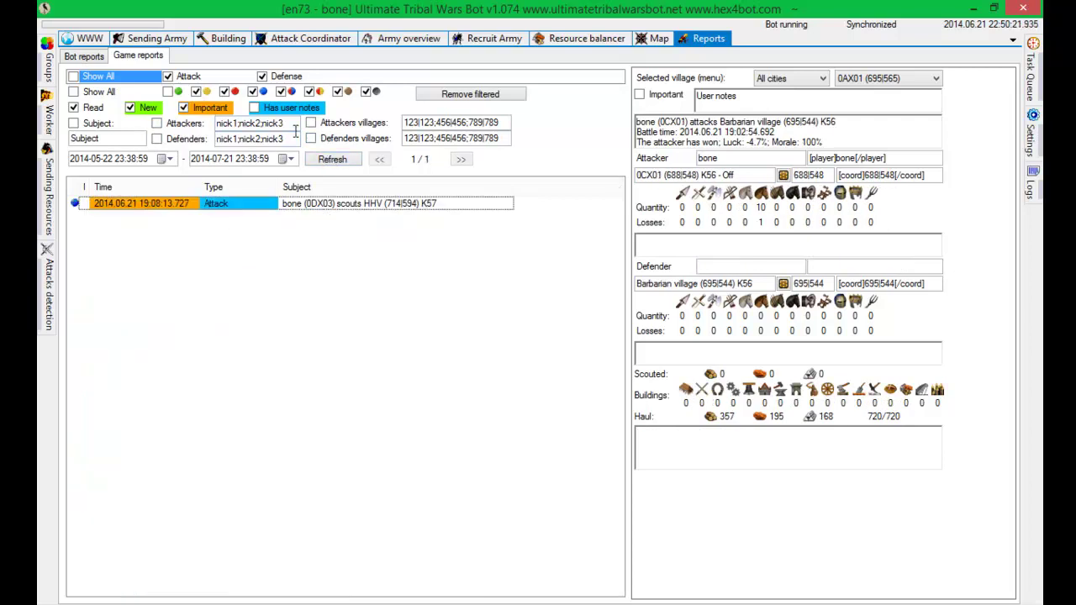
click(204, 110)
click(332, 160)
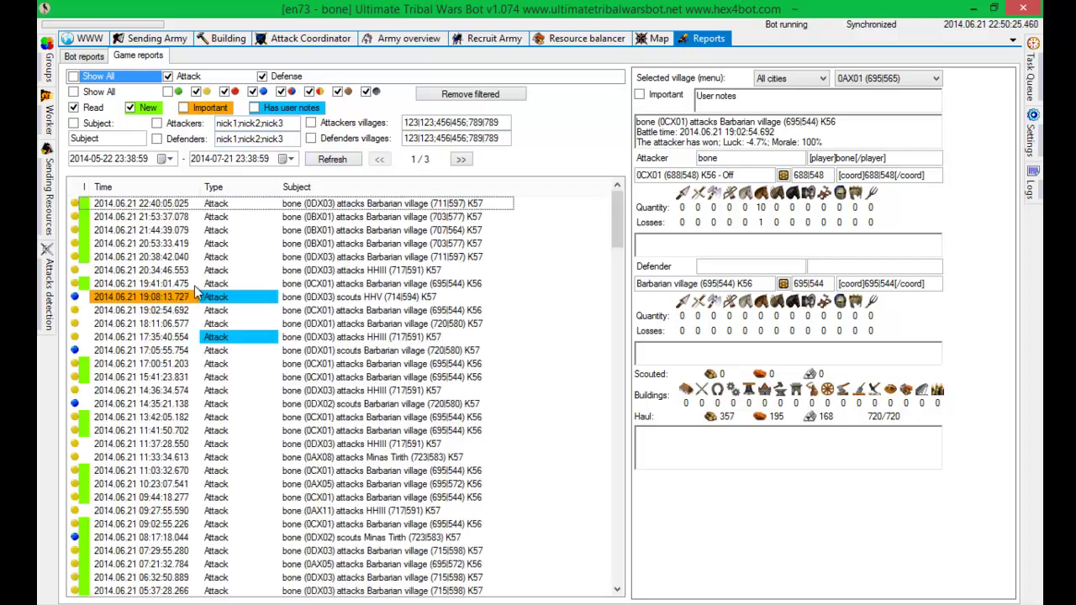
Mark the 19:02:54 attack report on Barbarian village (695|544) as important and filter the list to important reports.
click(216, 311)
click(671, 95)
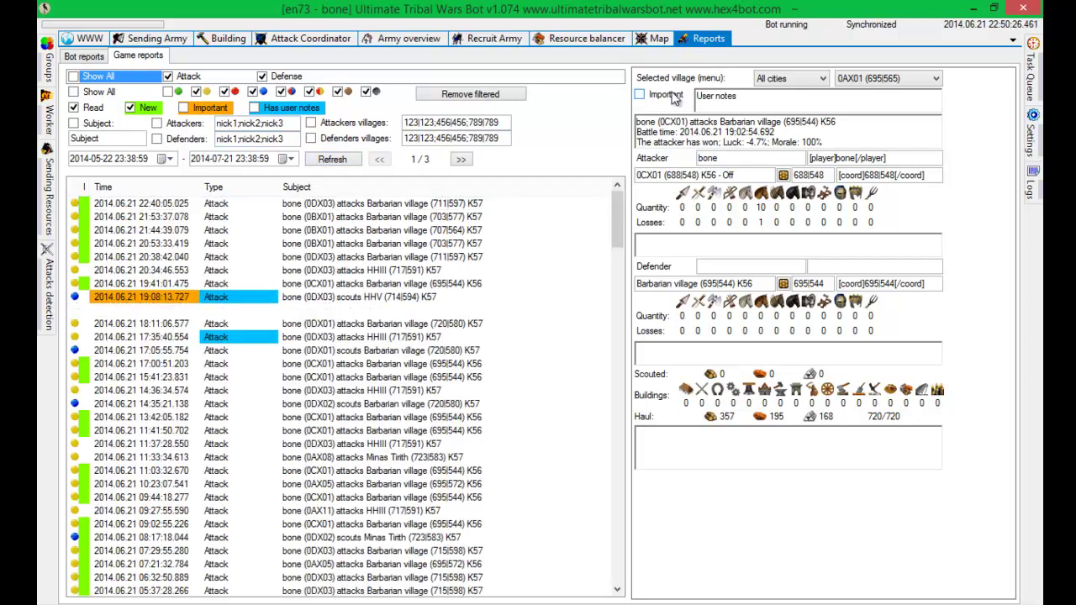
click(210, 109)
click(330, 160)
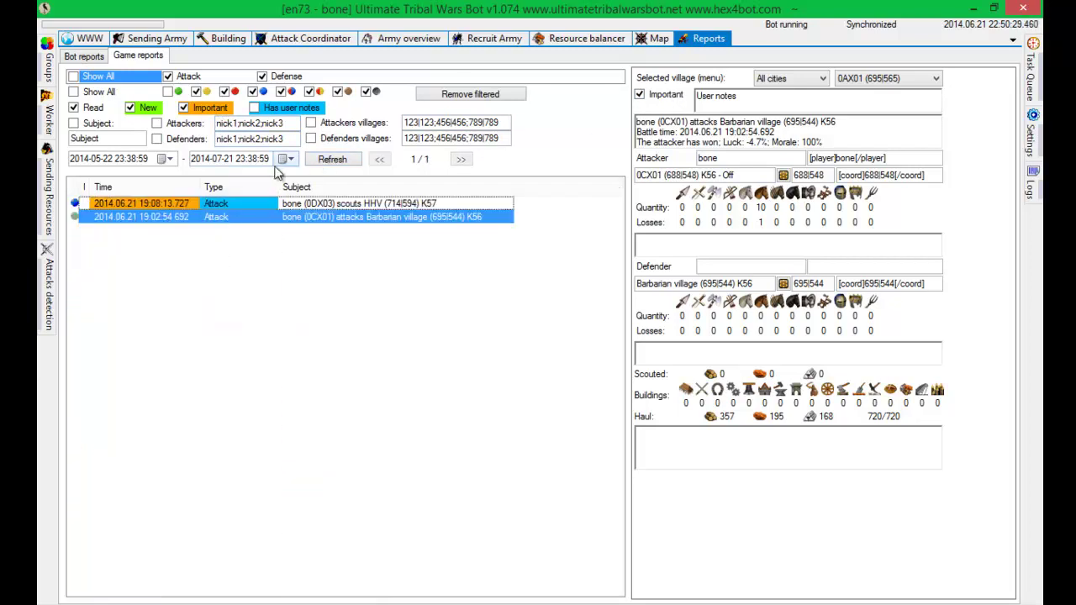
Open the HHV (714|594) scout report, then remove the Important filter and refresh the list.
click(250, 204)
click(212, 109)
click(332, 160)
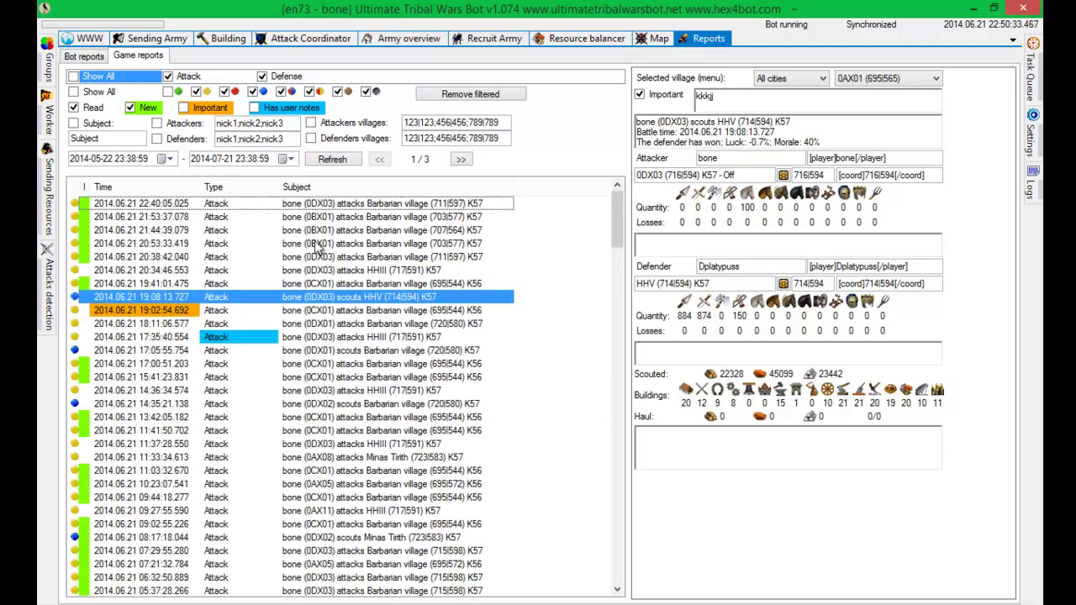
Open the 20:53:33 attack report on Barbarian village (703|577), and filter the list to important reports that have user notes.
click(315, 241)
click(212, 109)
click(283, 108)
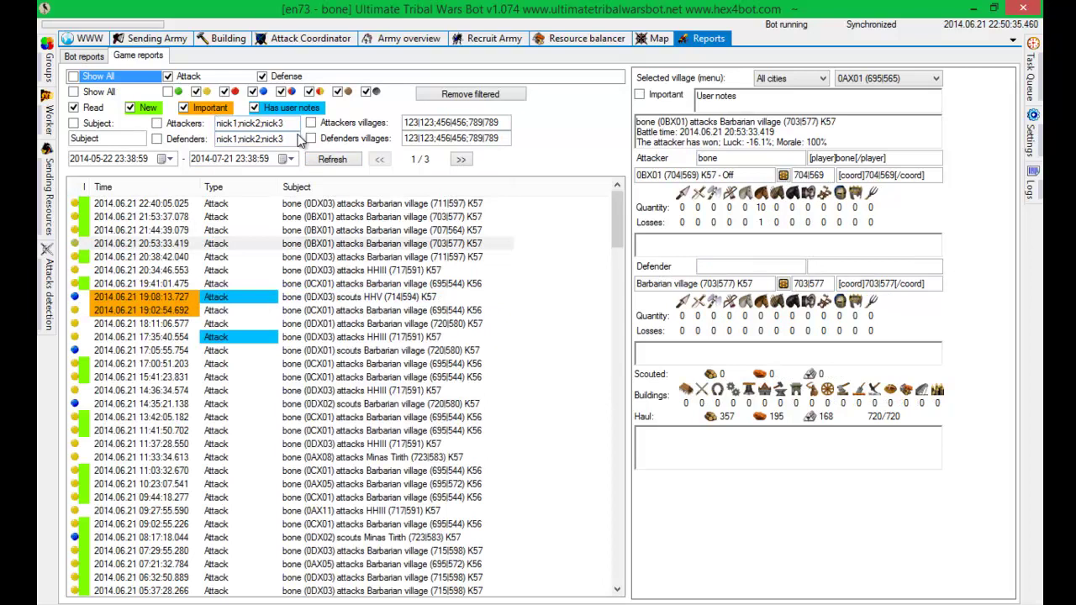
click(321, 165)
Remove the Important and user-notes filters, then exclude new reports and include them again, refreshing after each change.
click(256, 109)
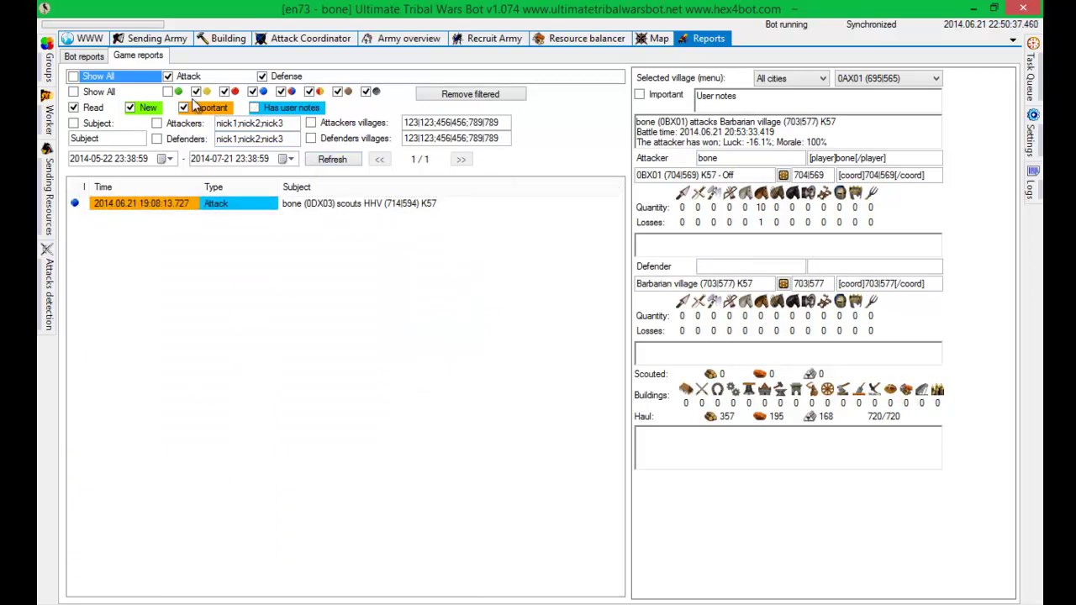
click(198, 107)
click(332, 160)
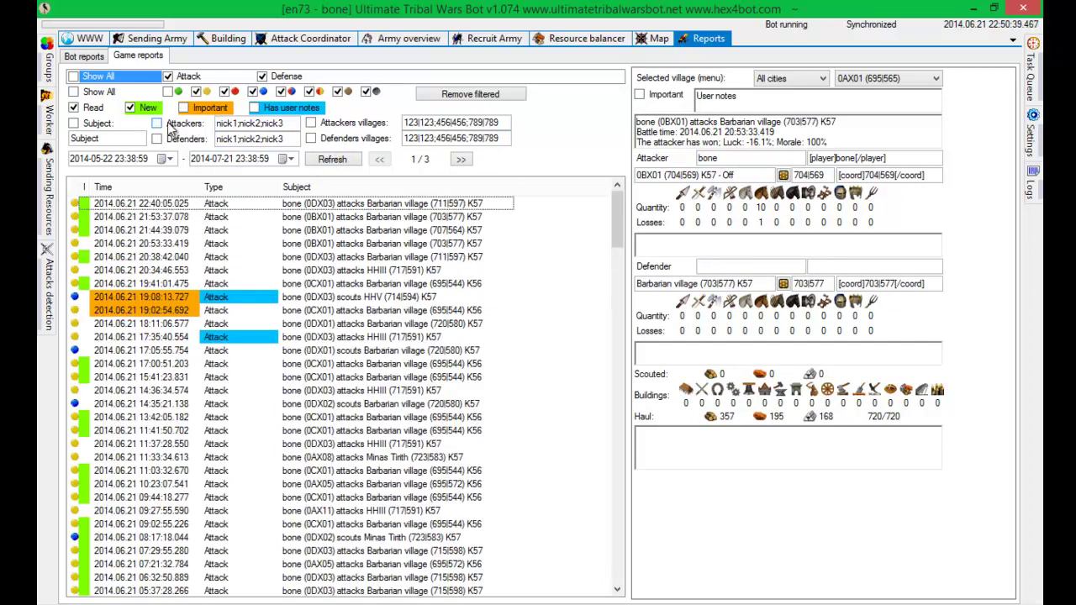
click(333, 161)
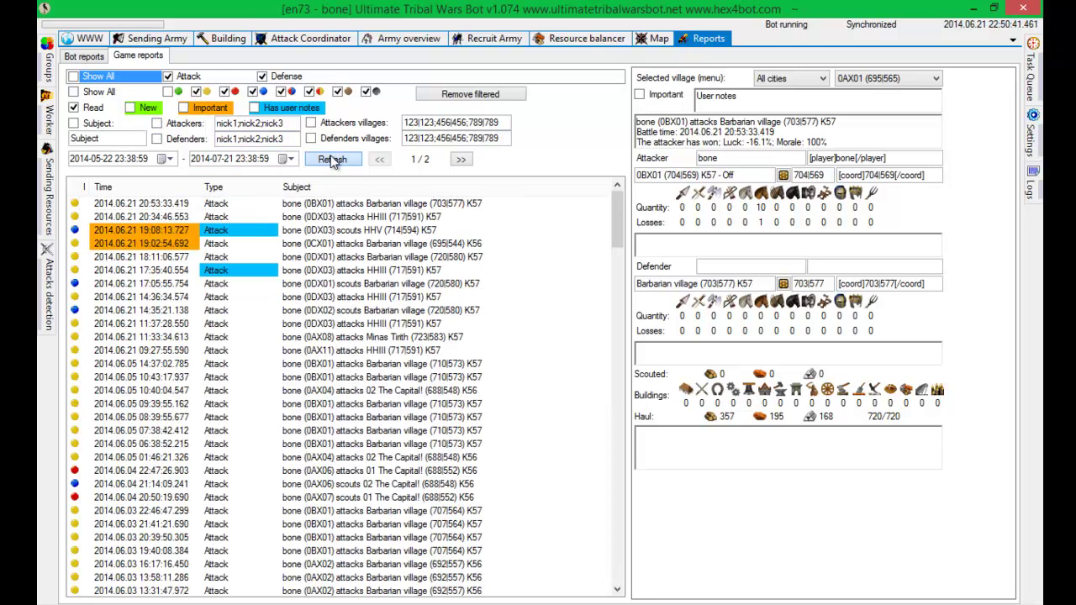
click(353, 161)
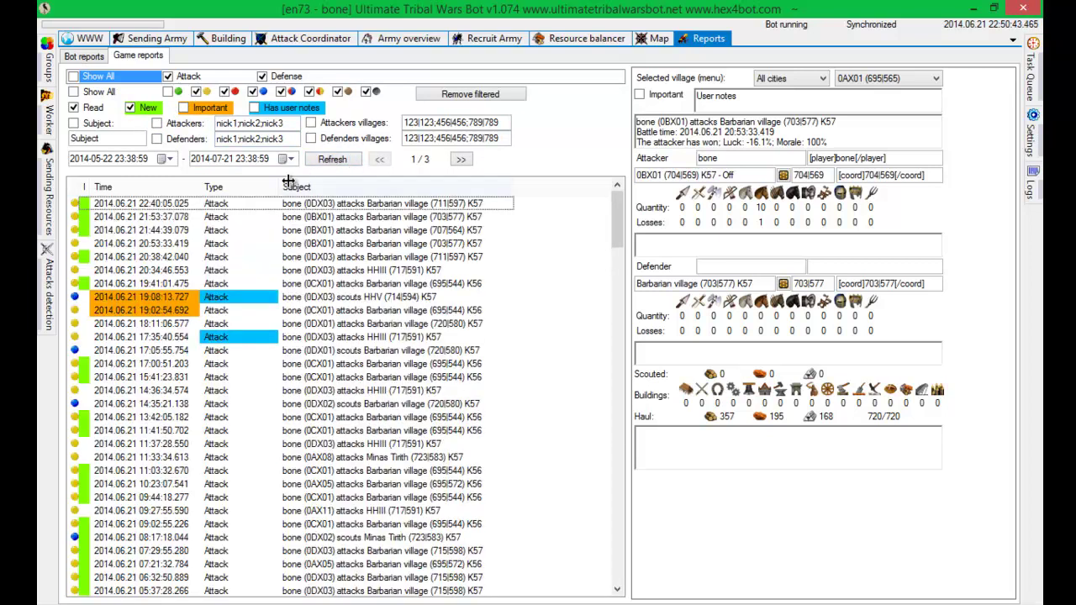
Filter the reports by the subject text "scout", refresh, and look through the matching reports.
drag(113, 141, 76, 139)
click(74, 124)
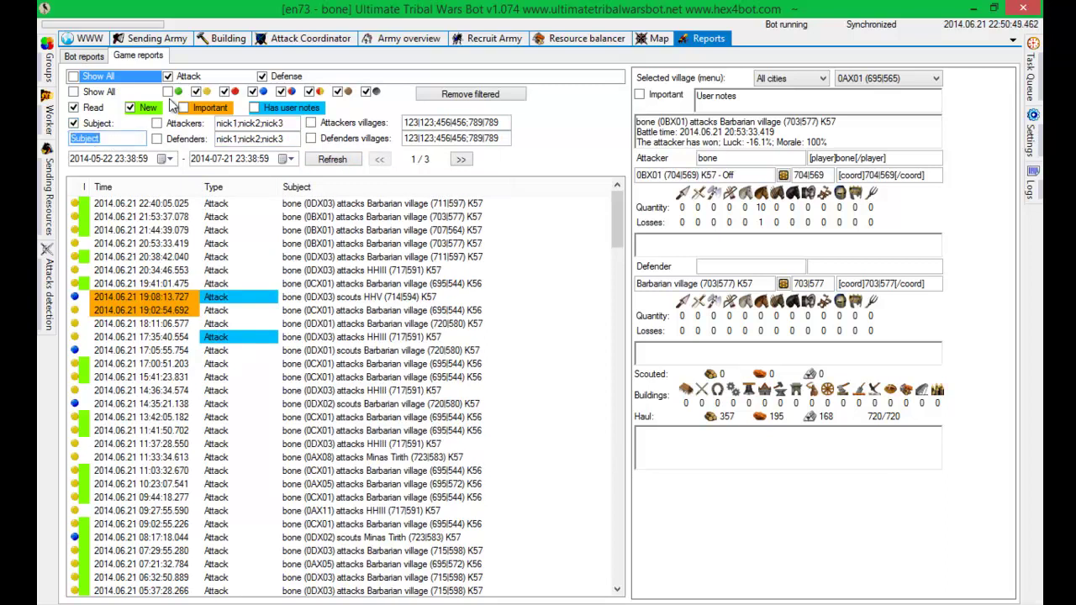
text(scout)
click(333, 159)
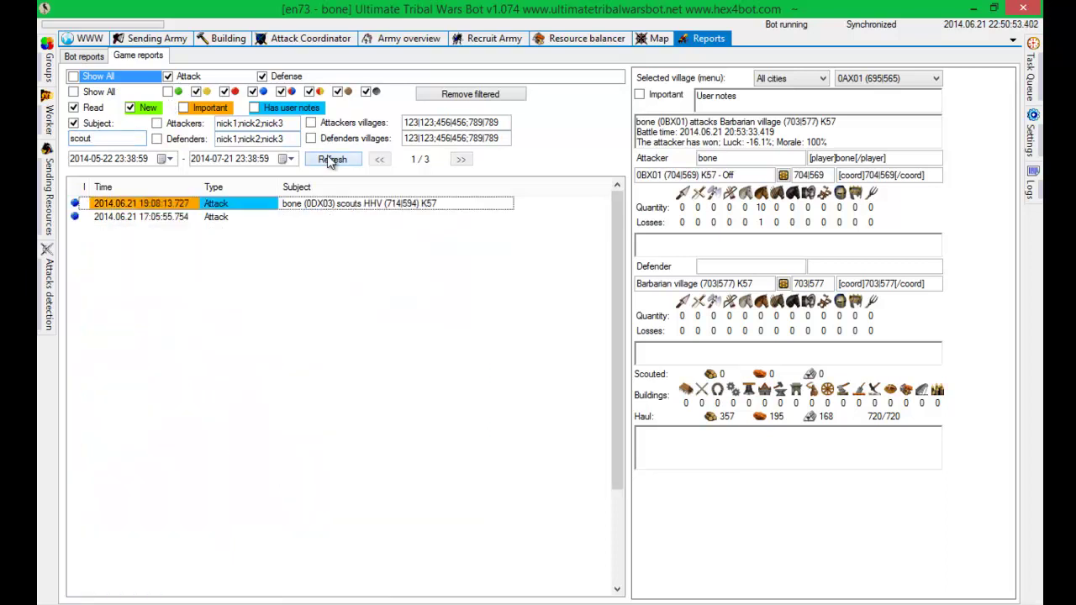
mouse_move(618, 336)
mouse_down()
mouse_move(608, 451)
mouse_move(614, 324)
mouse_up()
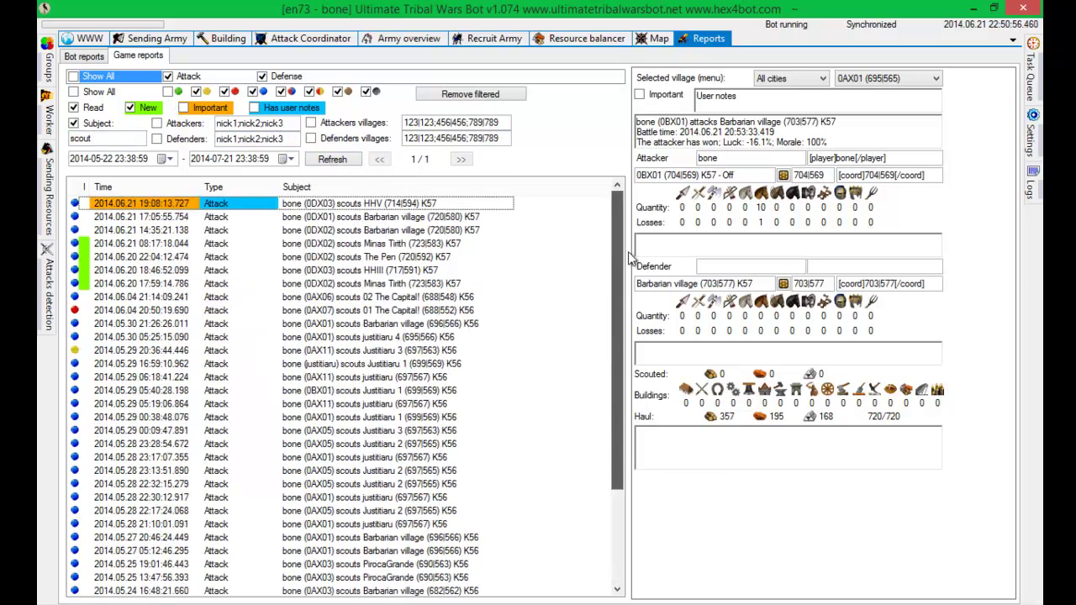
click(105, 126)
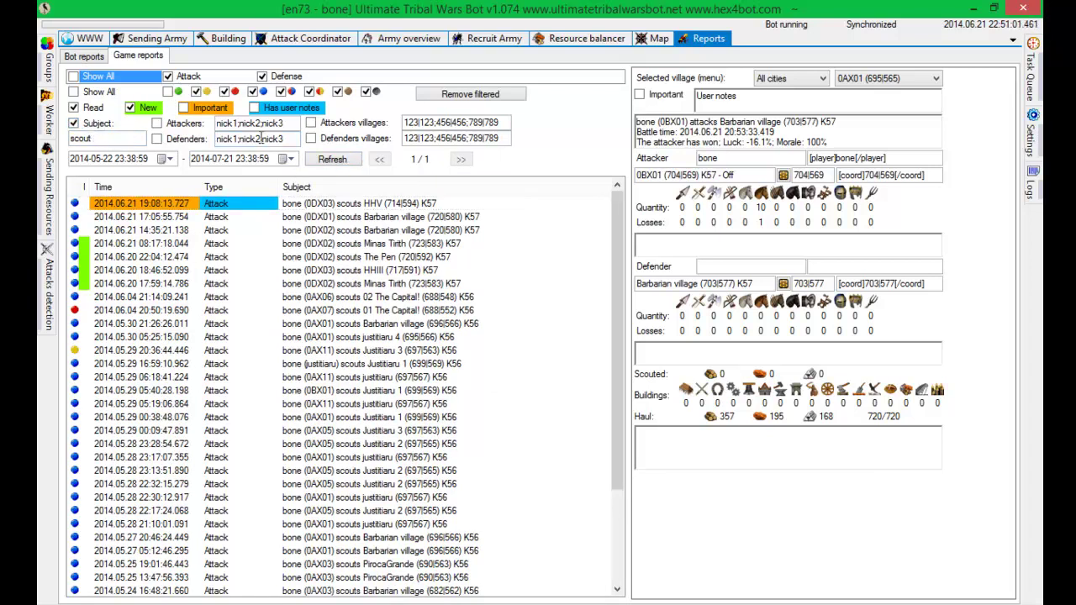
Enable the attackers villages filter, set it to the displayed report's attacker coordinates 704|569, and refresh the list.
click(343, 121)
click(336, 161)
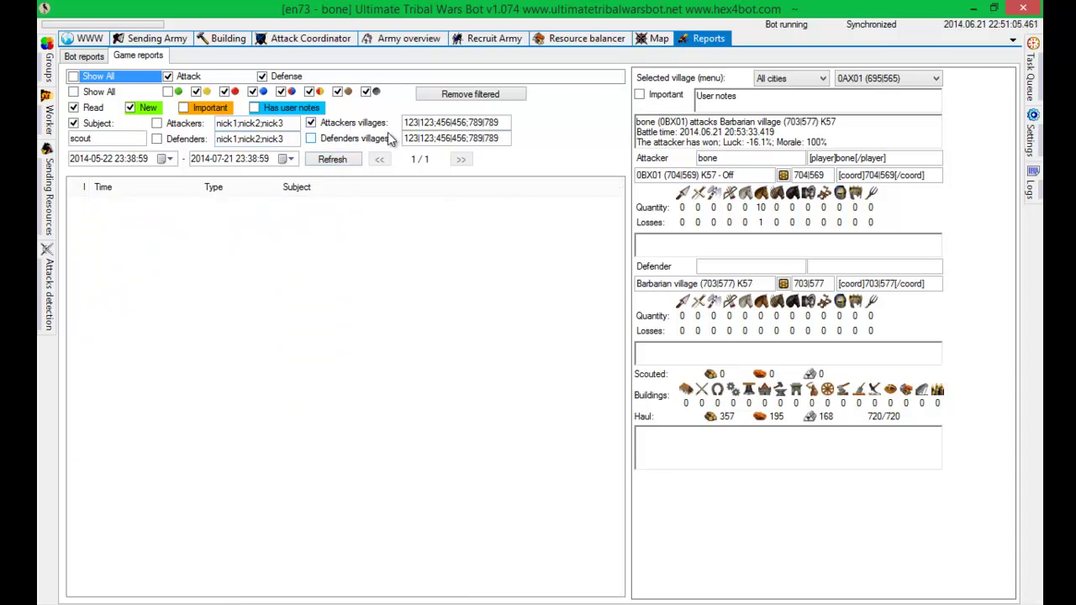
double_click(827, 175)
key(ctrl+c)
triple_click(503, 122)
key(ctrl+v)
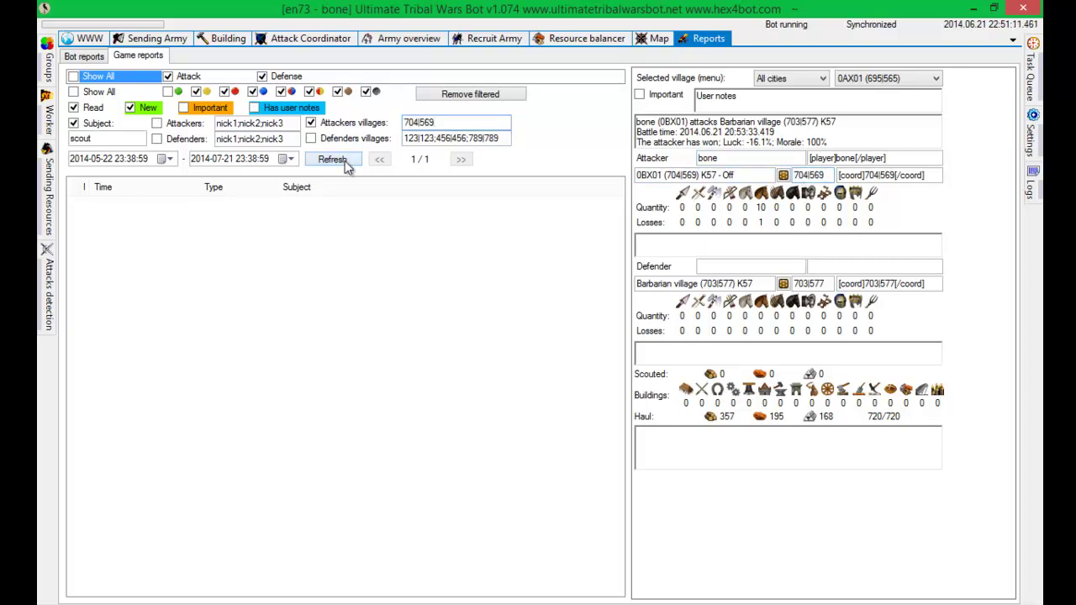
click(347, 164)
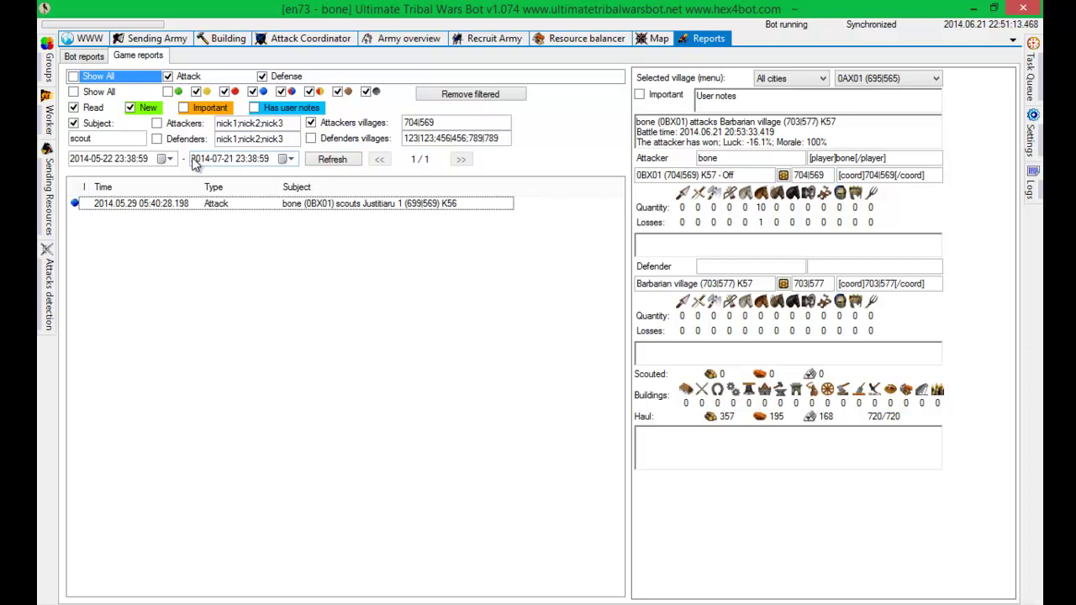
Turn off the subject filter, refresh, and look through all reports of attacks from village 704|569.
click(94, 124)
click(343, 166)
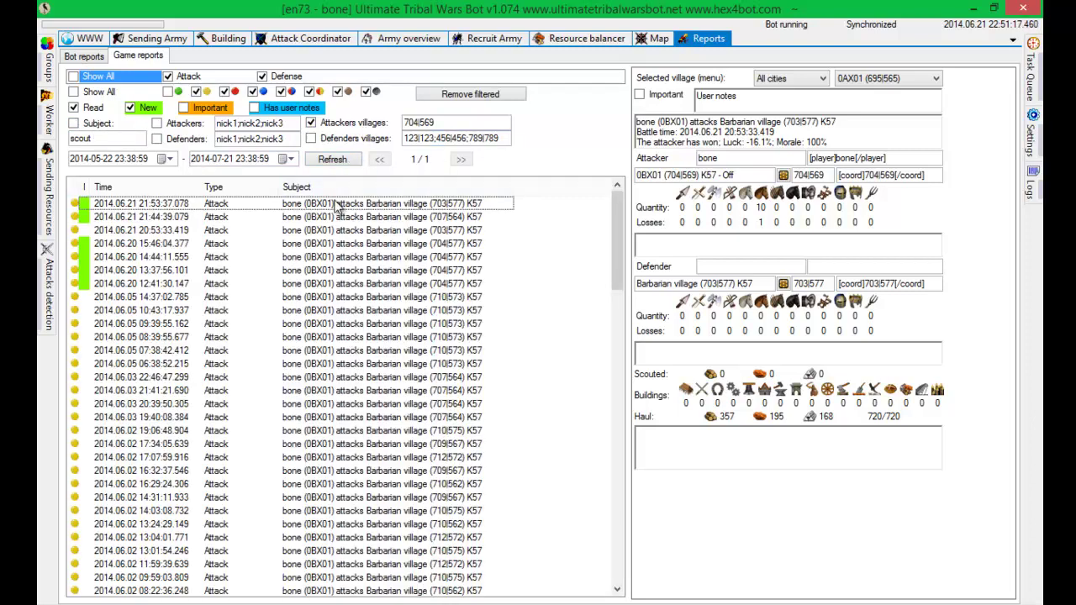
drag(614, 238, 580, 447)
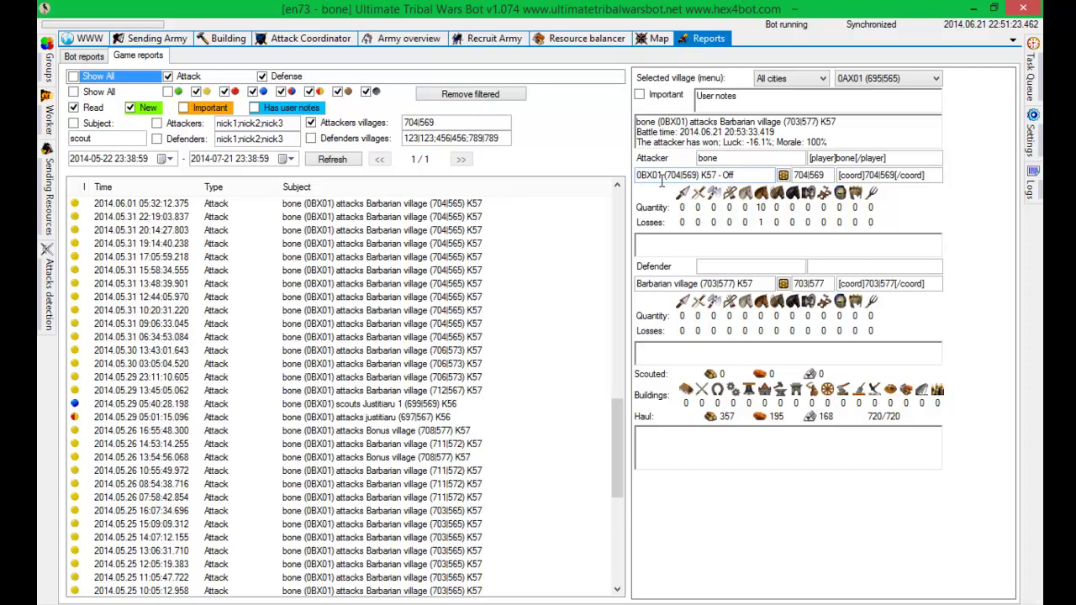
drag(614, 410, 637, 202)
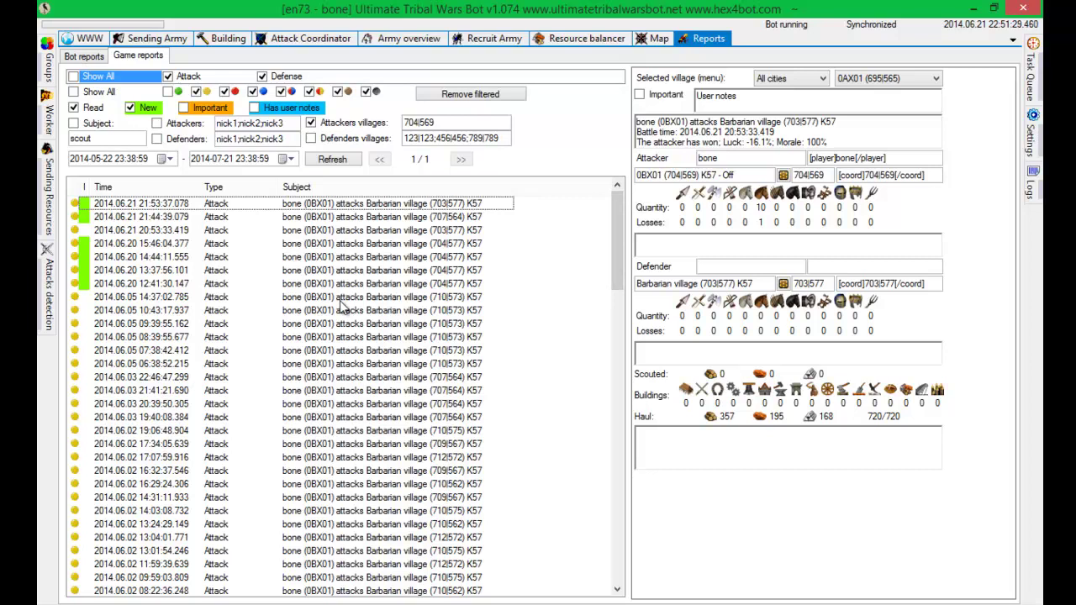
Include green-dot reports in the list for village 704|569, then exclude them again, refreshing each time.
click(172, 93)
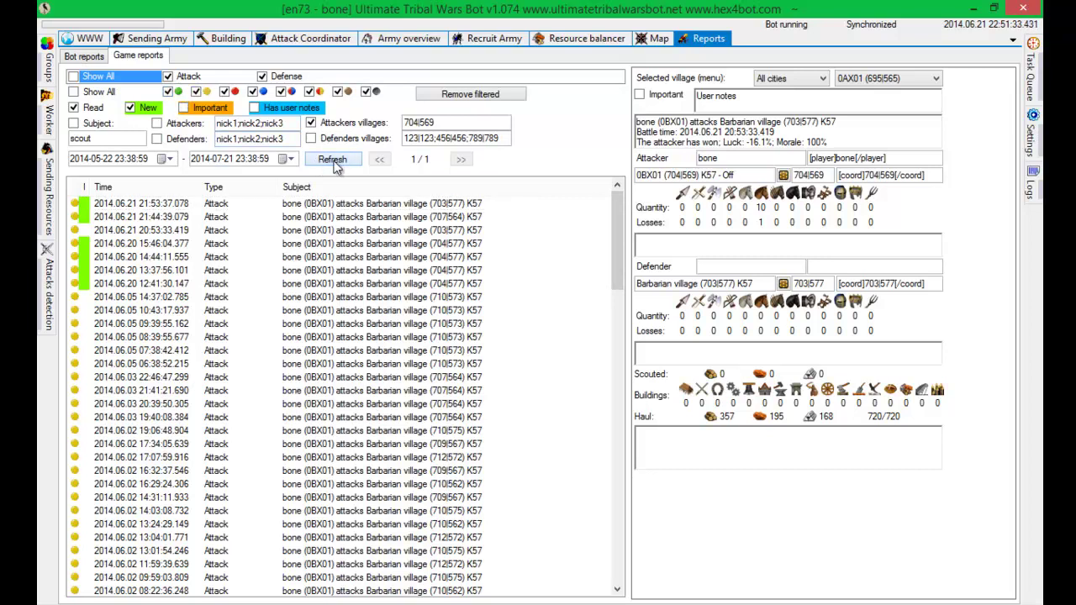
click(333, 161)
drag(624, 239, 602, 209)
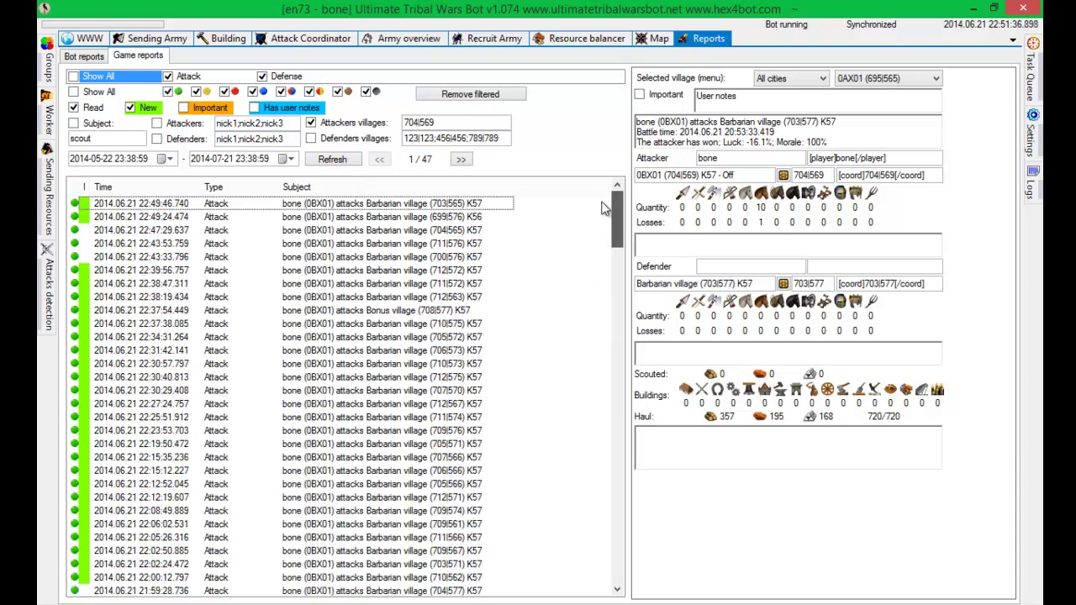
click(167, 90)
click(333, 159)
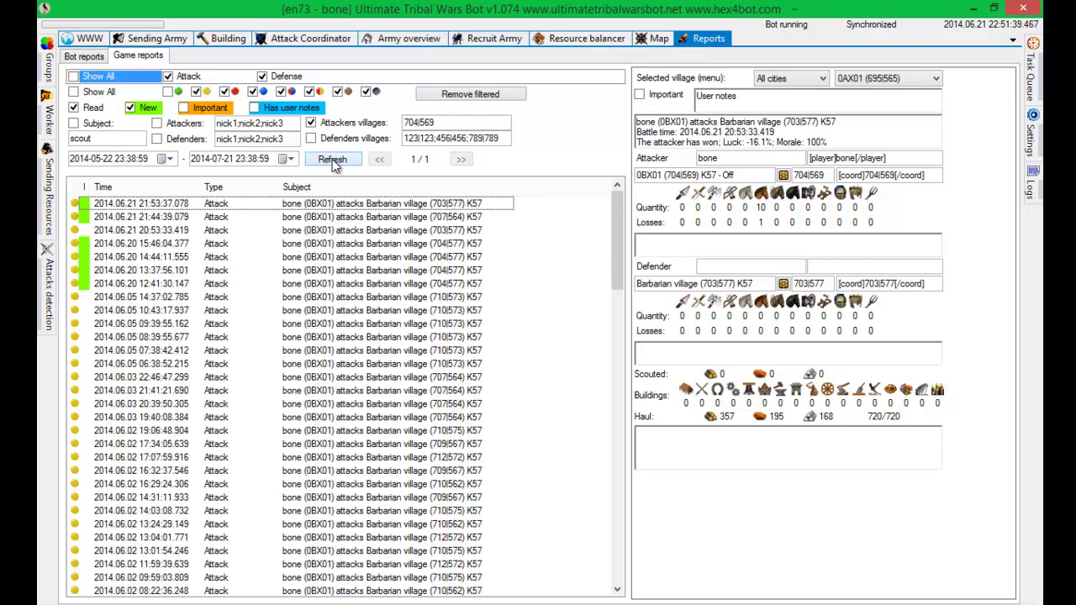
Turn off the attackers villages filter, refresh, and open the 20:38:42 attack report on Barbarian village (711|597).
click(345, 125)
click(340, 159)
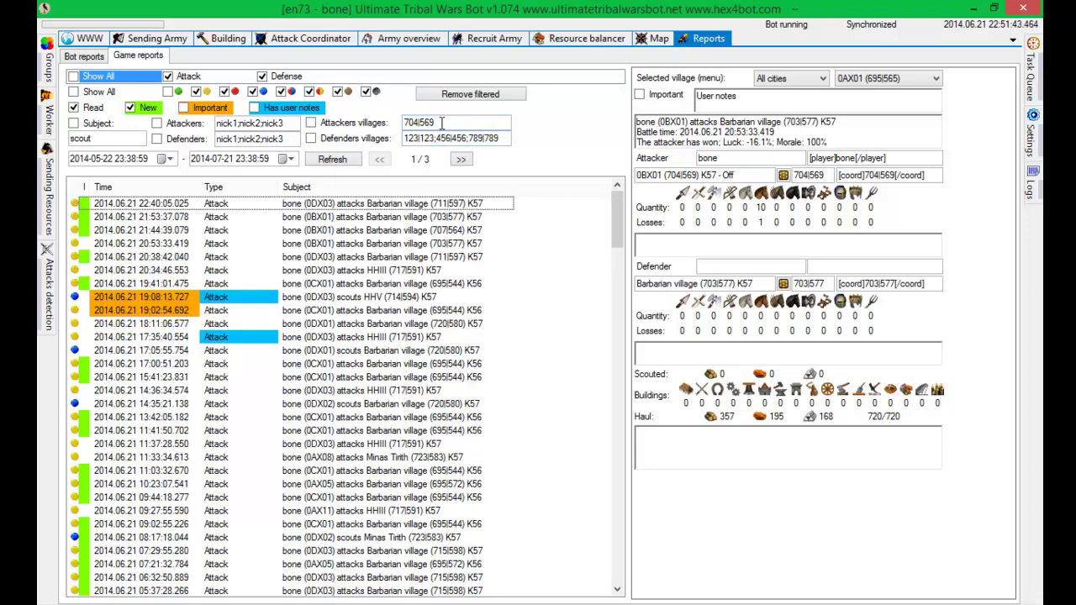
click(402, 258)
Append the open report's attacker coordinates so the attackers villages filter reads 704|569;716|594, and apply it to the list.
double_click(826, 176)
key(ctrl+c)
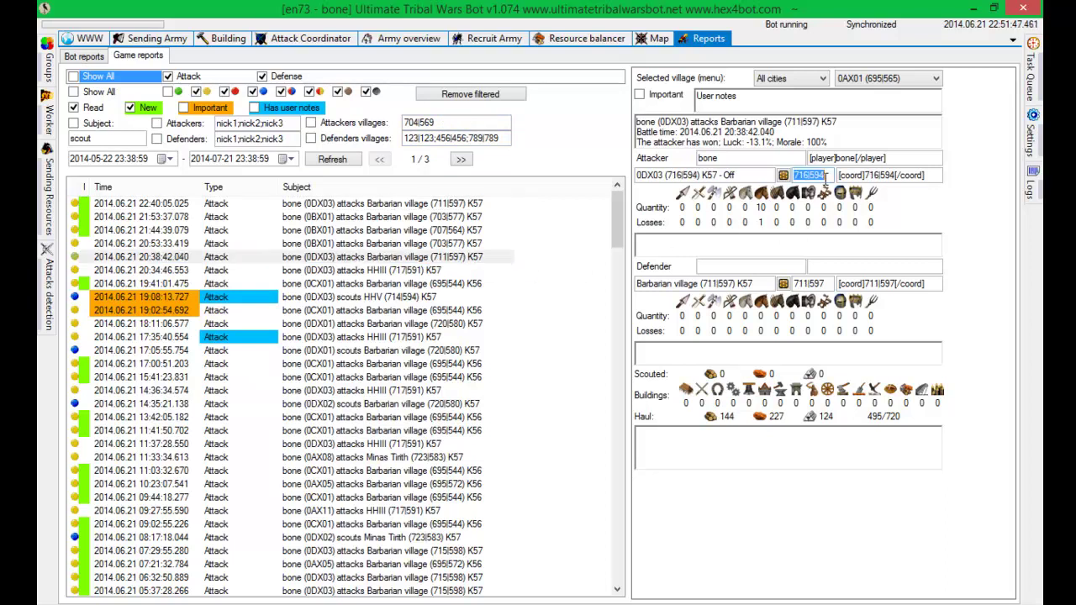
click(486, 124)
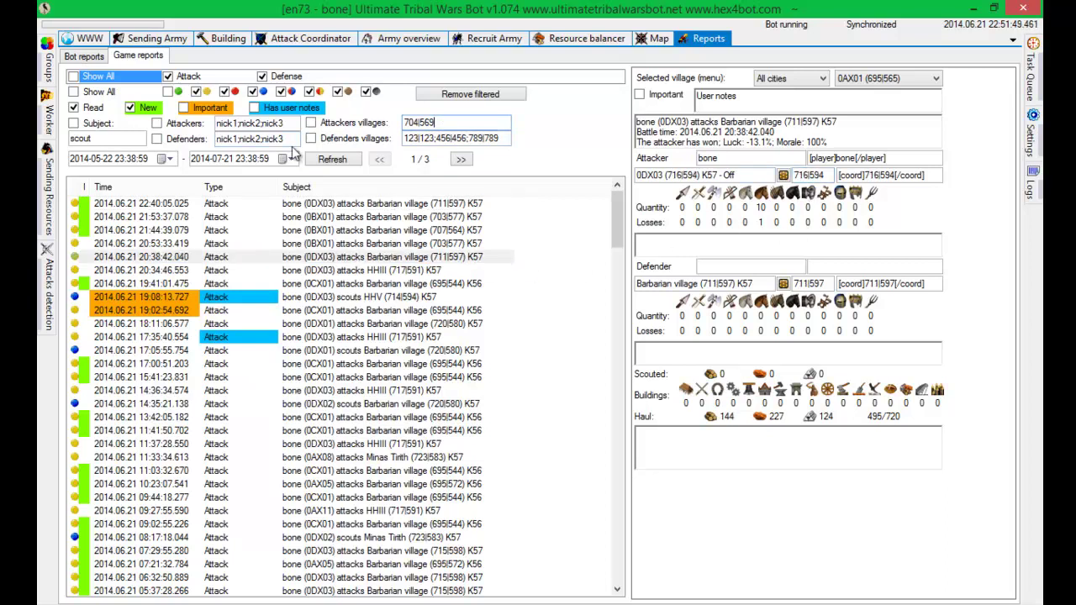
text(;)
key(ctrl+v)
click(311, 123)
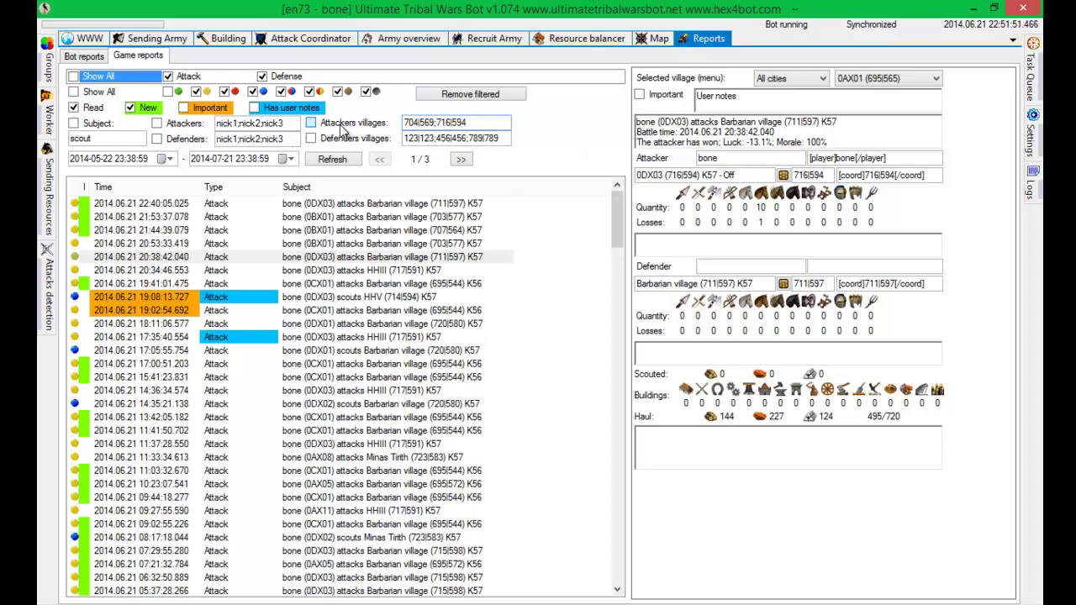
click(332, 159)
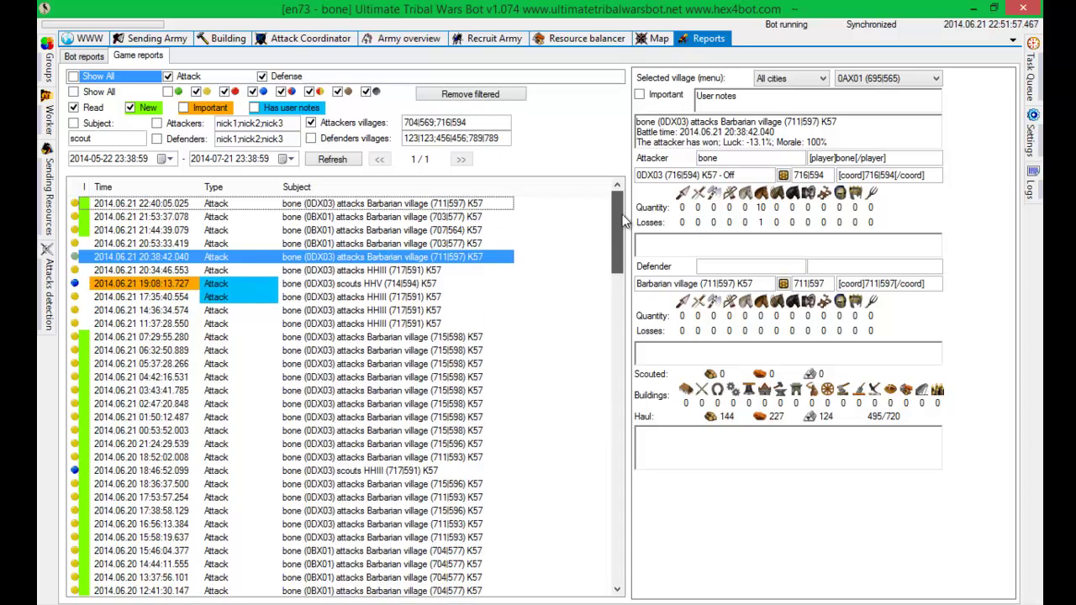
click(470, 123)
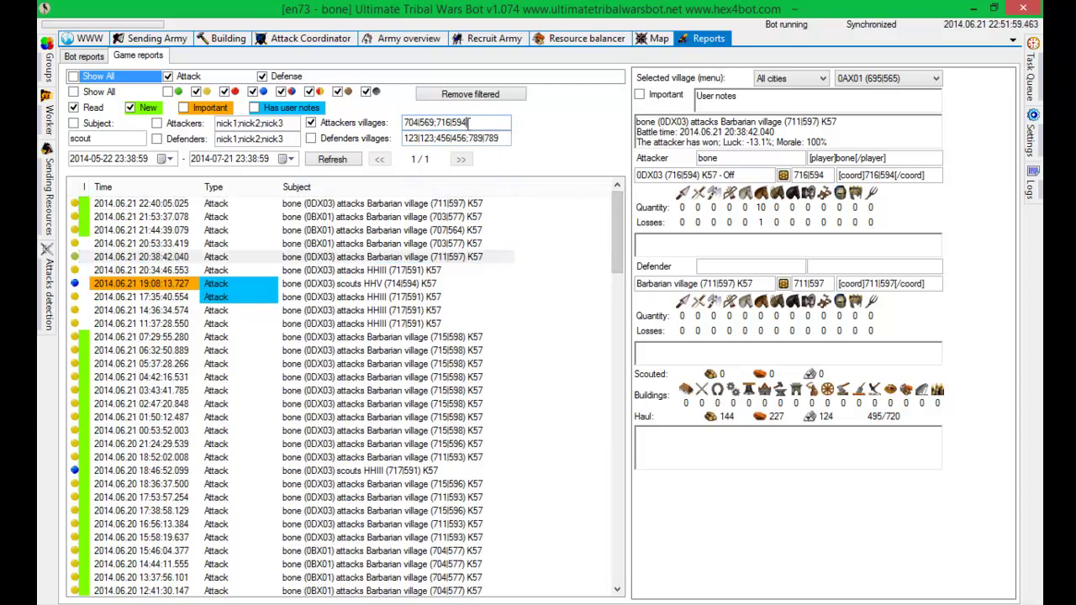
Turn off the attackers villages filter and refresh the list to show reports from all attacking villages.
click(361, 123)
click(341, 160)
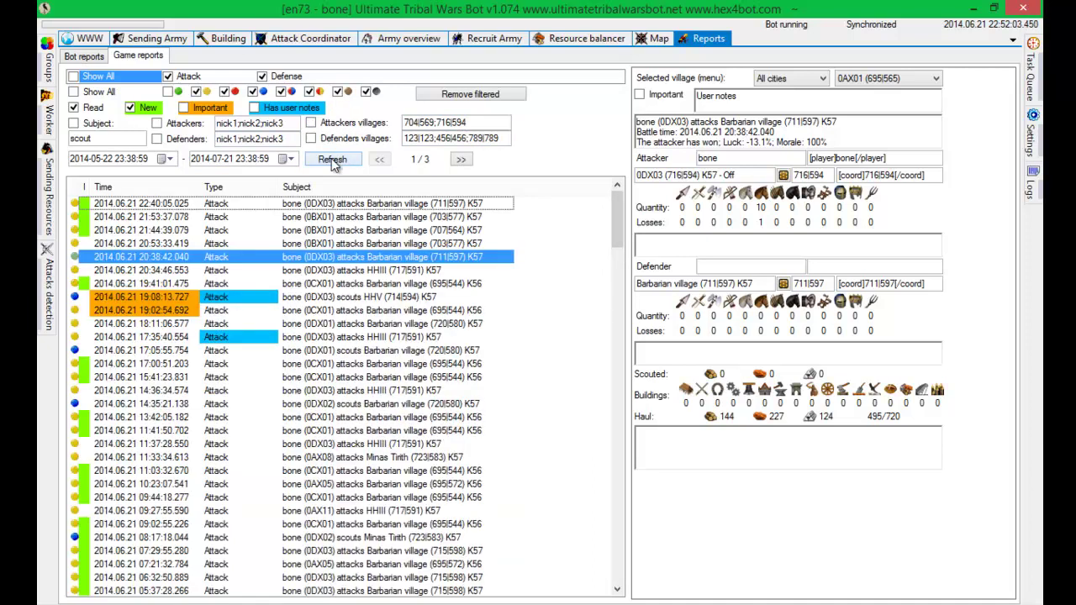
click(294, 123)
click(241, 139)
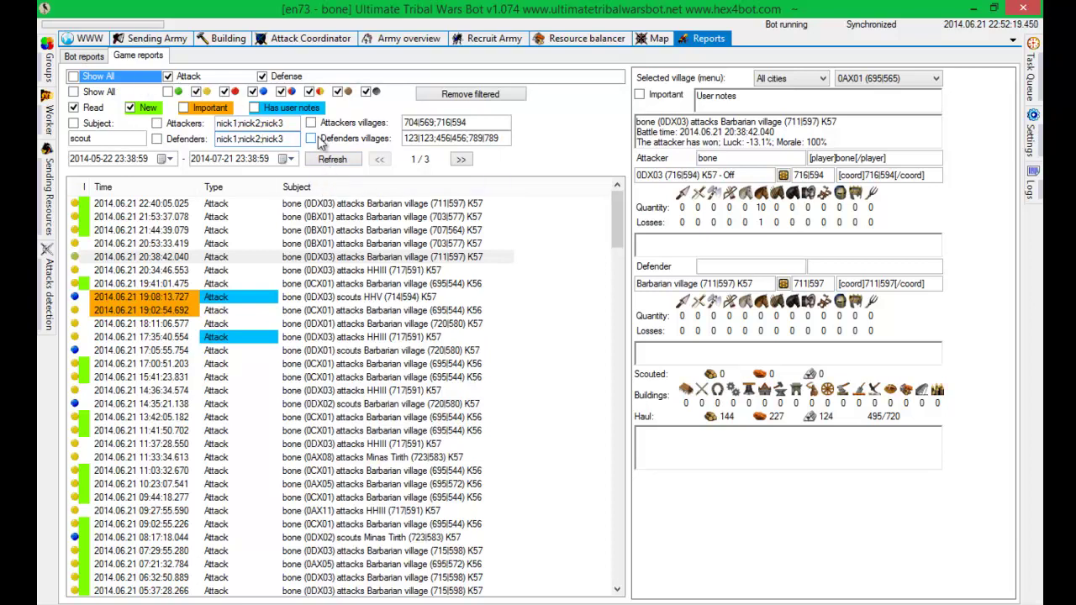
click(337, 160)
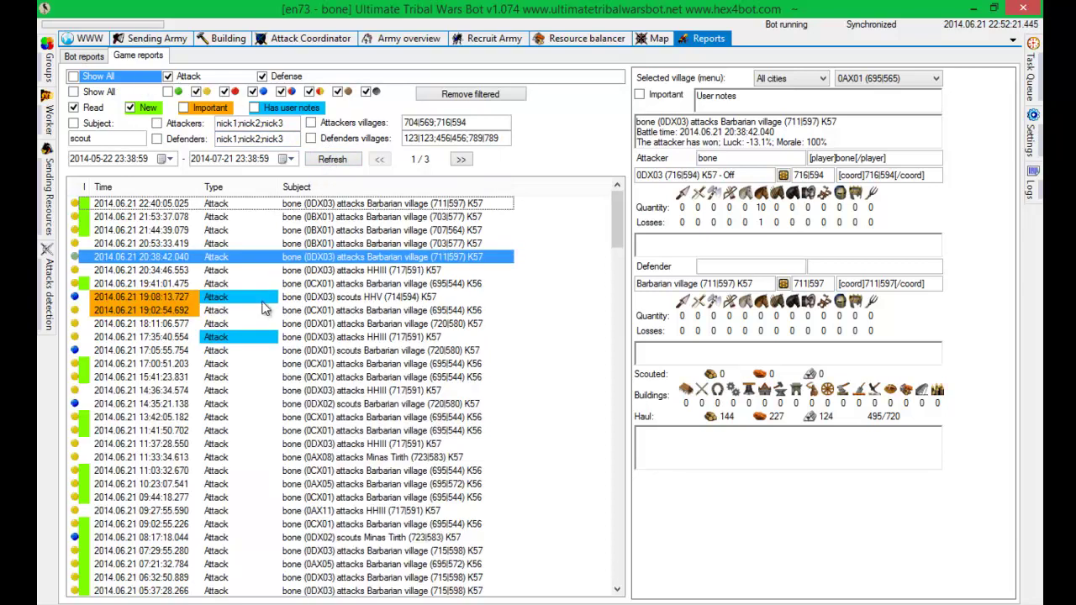
Clear the important marks and user notes from the 19:02:54, 19:08:13 and 17:35:40 attack reports.
click(268, 311)
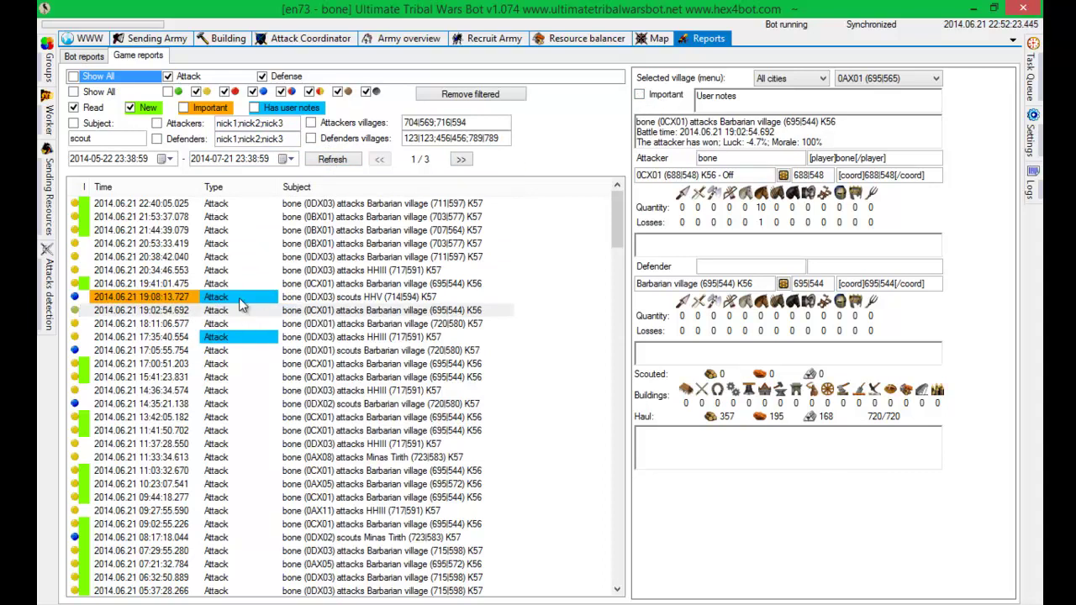
click(239, 296)
click(665, 94)
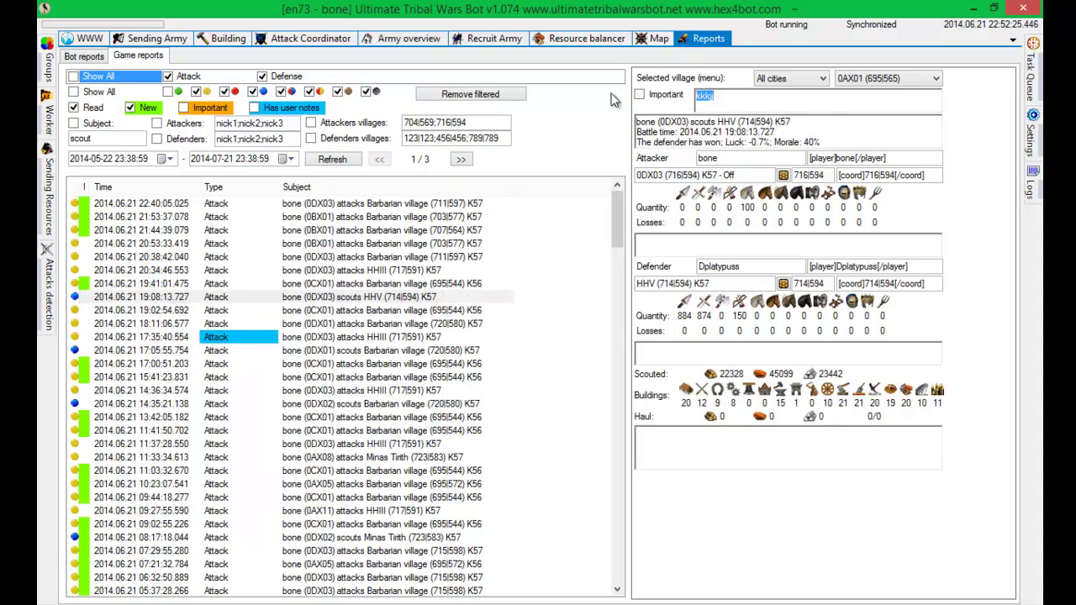
click(259, 338)
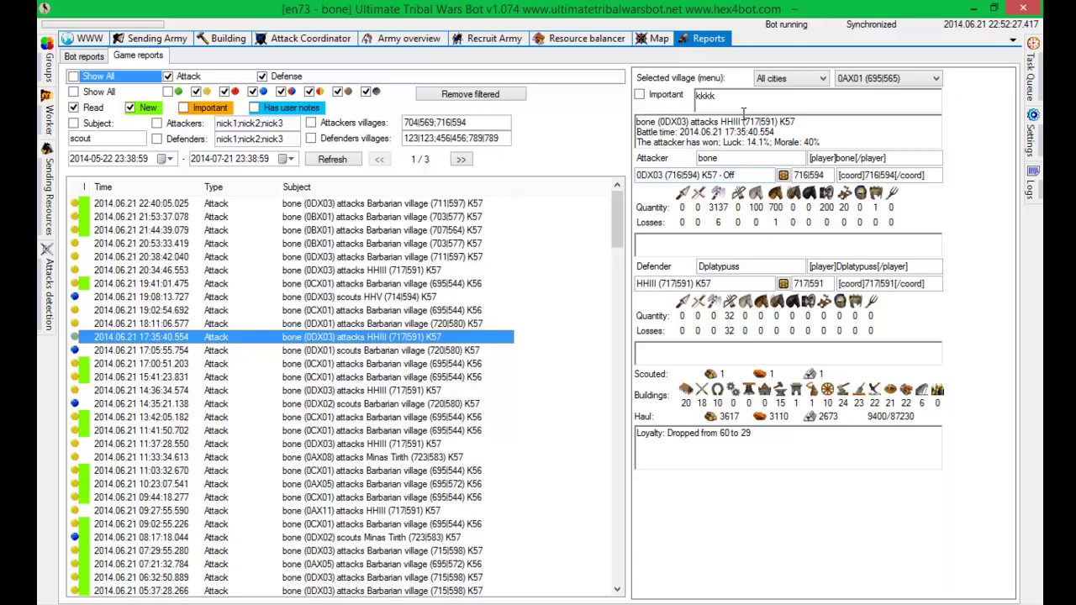
click(296, 324)
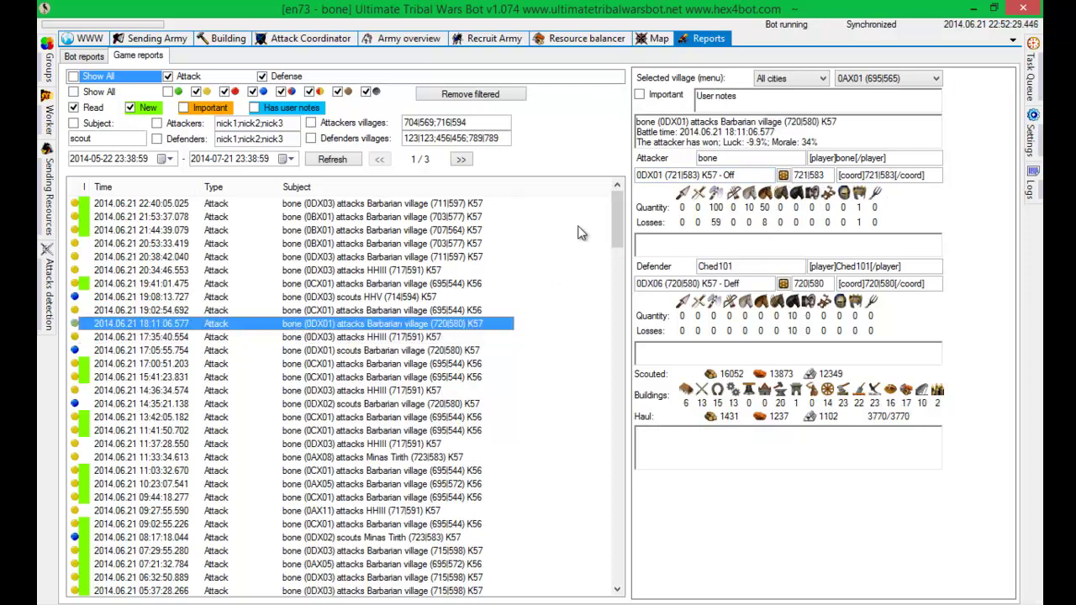
mouse_move(617, 225)
mouse_down()
mouse_move(614, 269)
mouse_move(610, 227)
mouse_up()
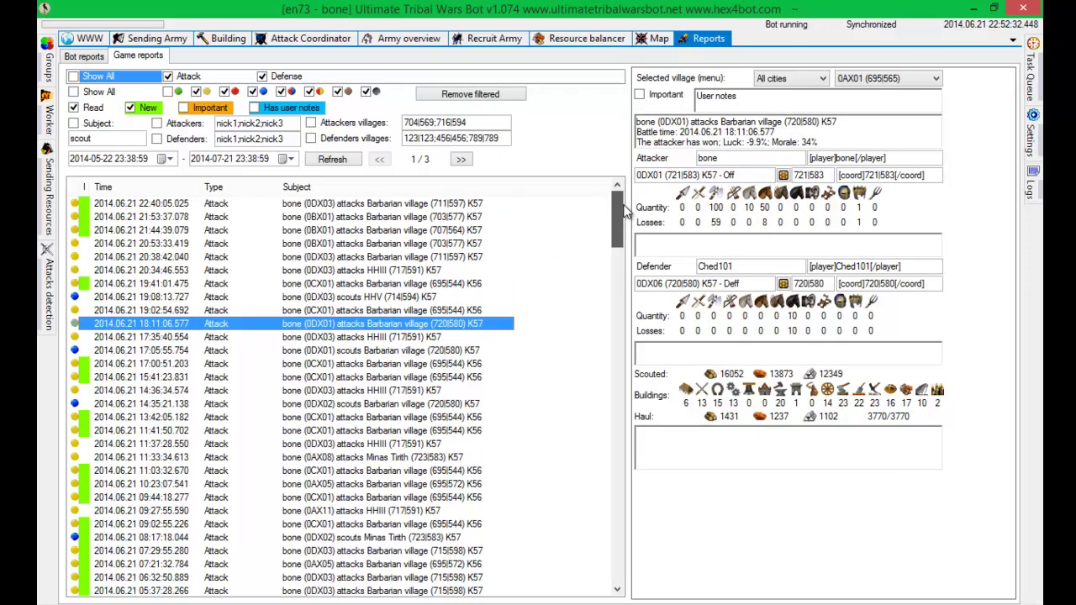
Filter the list by defender village 711|597, copying the coordinates from the 22:40:05 attack report, and refresh.
click(392, 206)
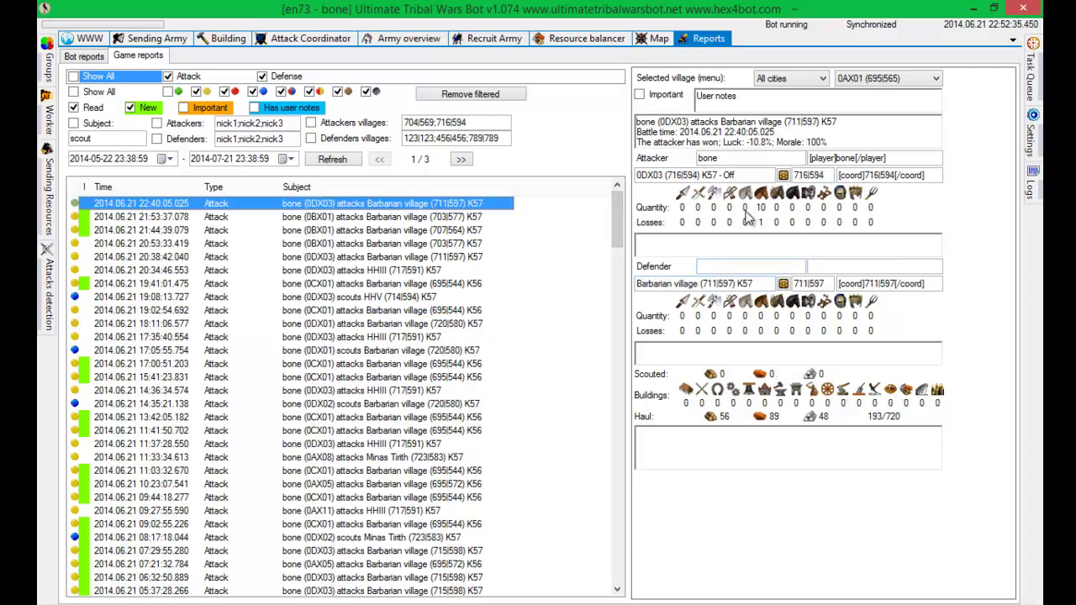
click(820, 284)
key(ctrl+c)
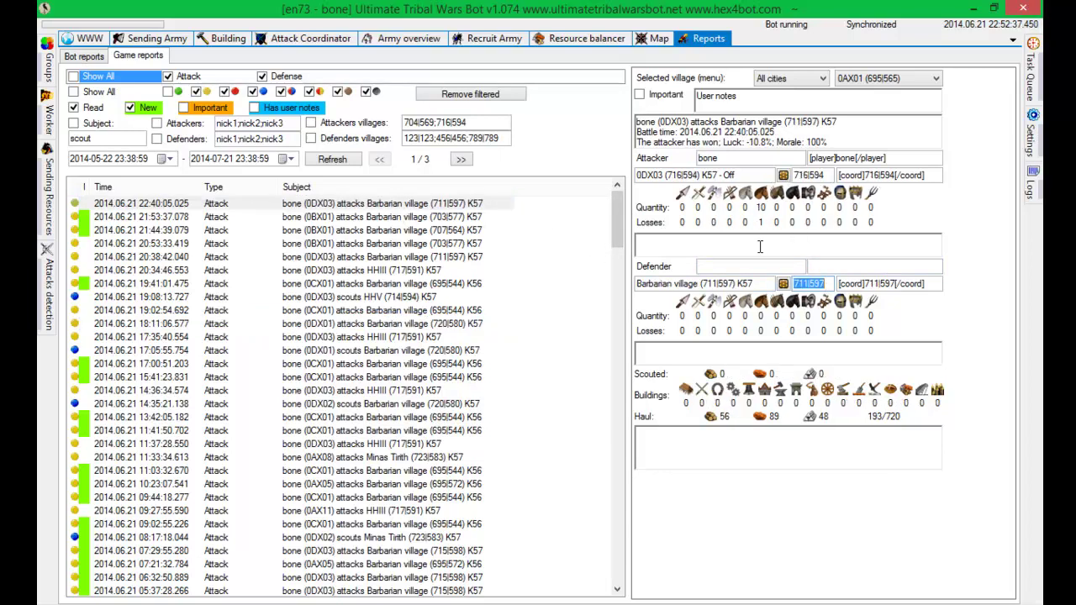
click(354, 143)
drag(508, 138, 406, 138)
key(ctrl+v)
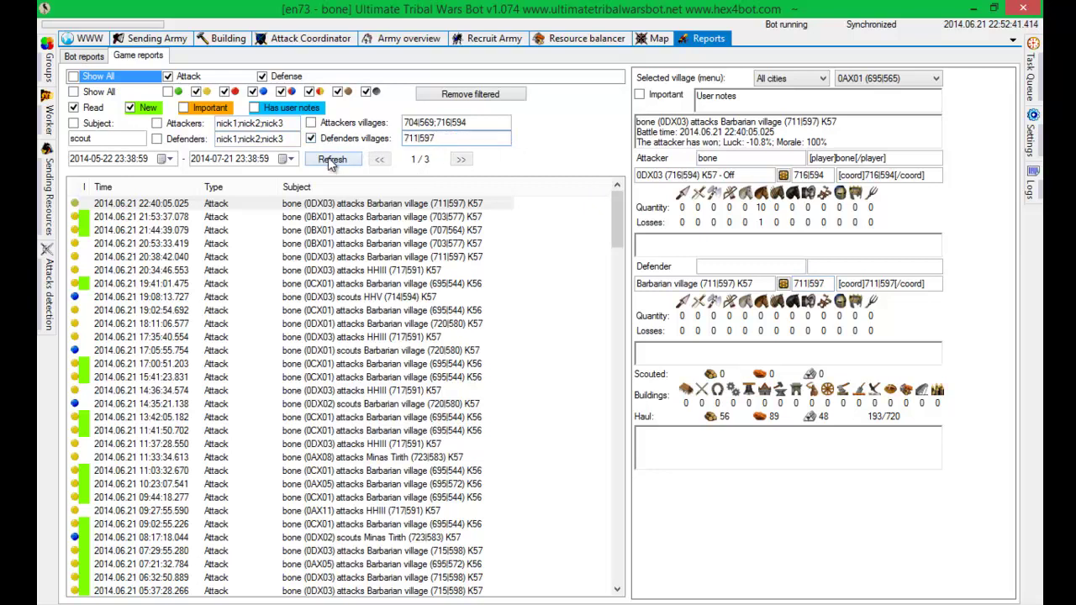
click(330, 160)
Open the 20:38:42 report and examine the web actions offered for its attacker village.
click(280, 206)
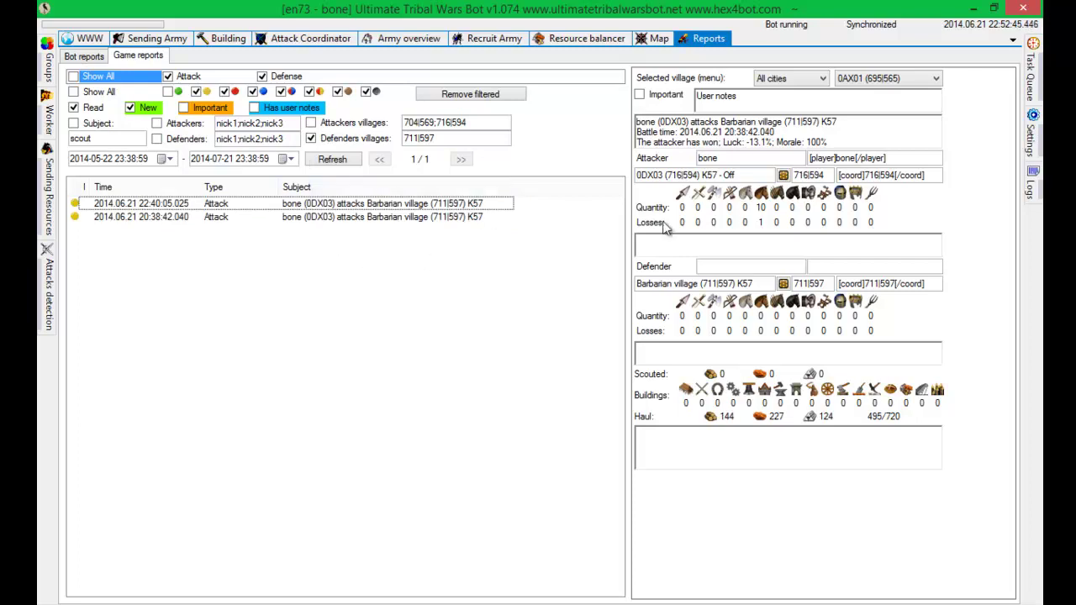
click(784, 176)
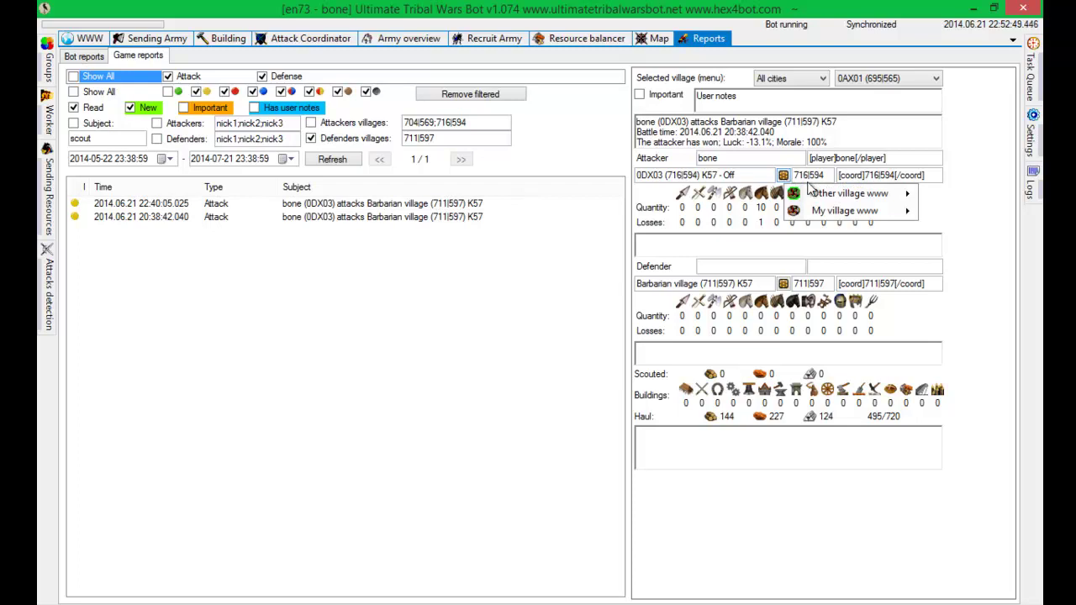
mouse_move(848, 199)
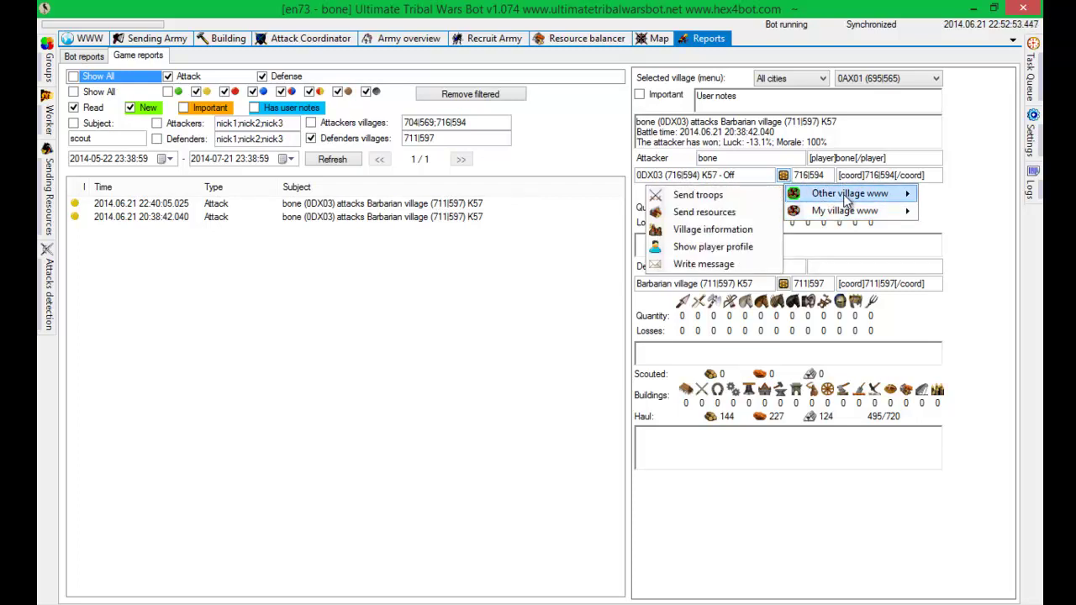
Set the selected village to 0DX03 (716|594) and open a send troops page for the defender Barbarian village (711|597).
click(857, 79)
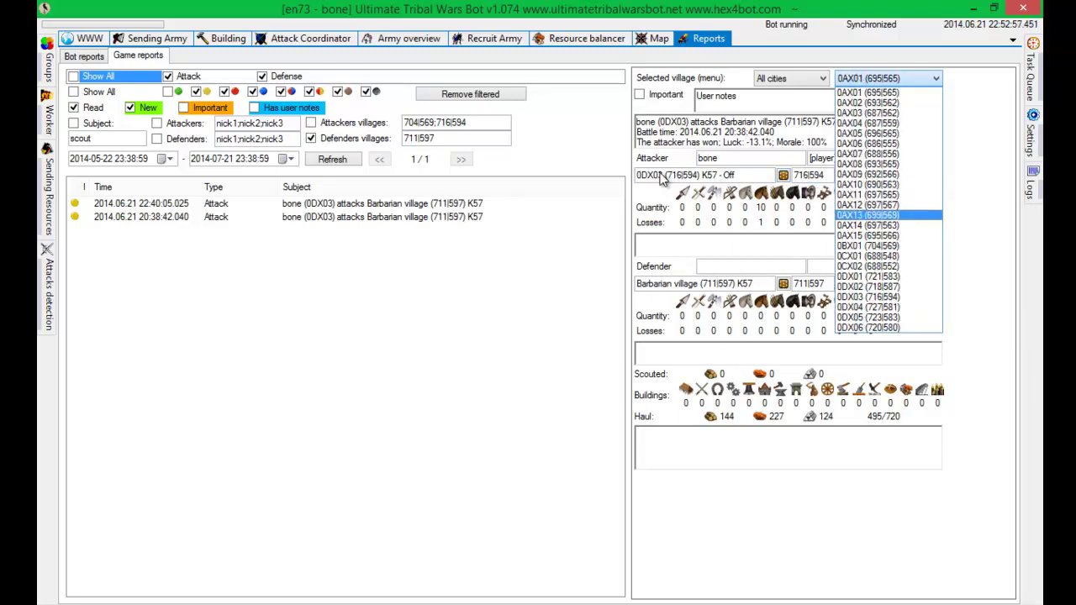
click(846, 297)
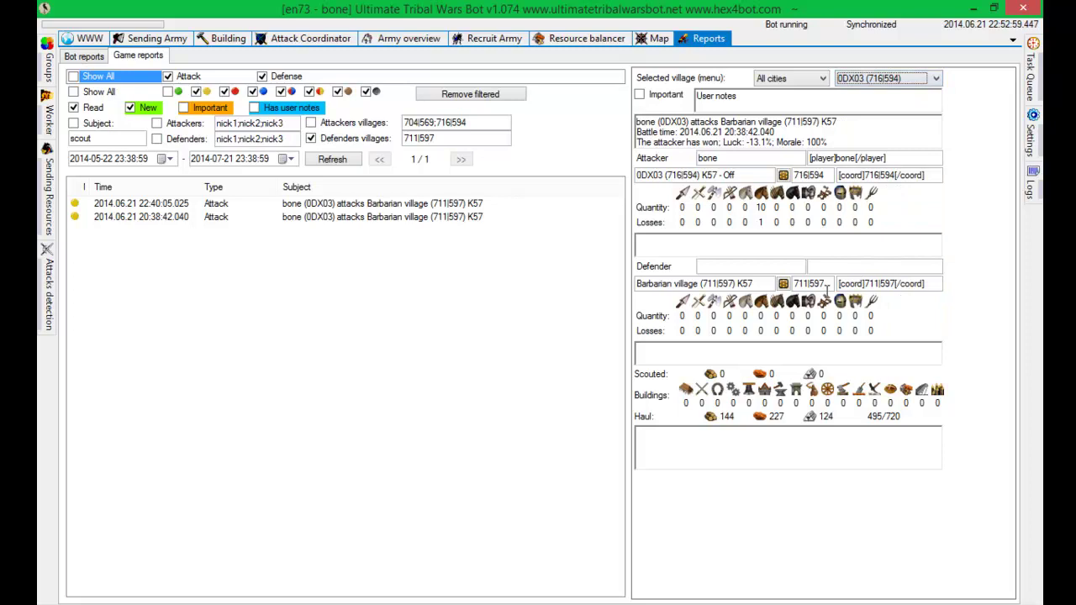
click(784, 284)
mouse_move(816, 304)
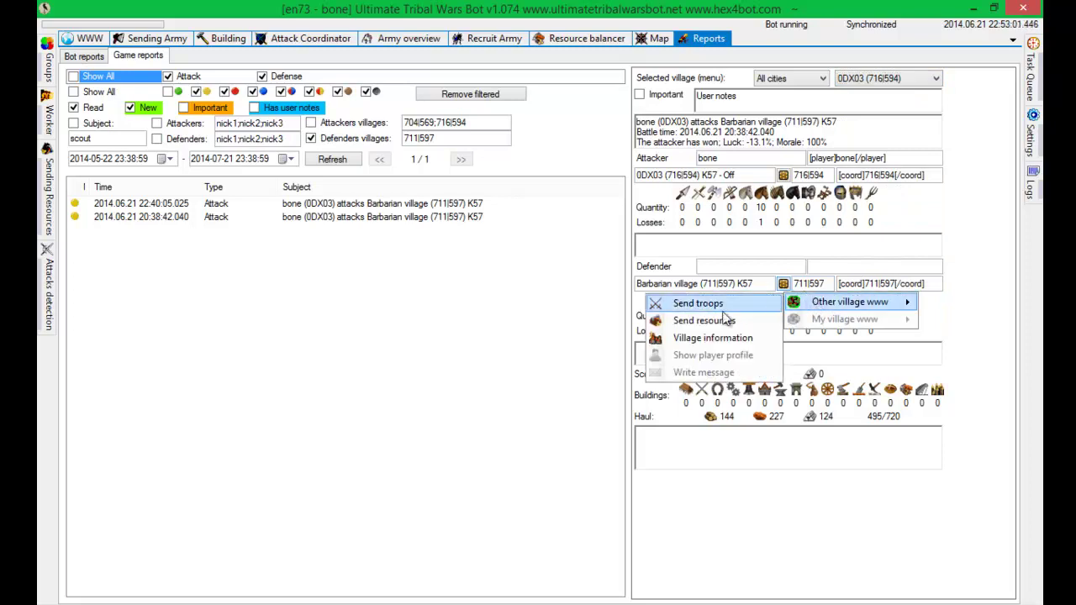
click(707, 304)
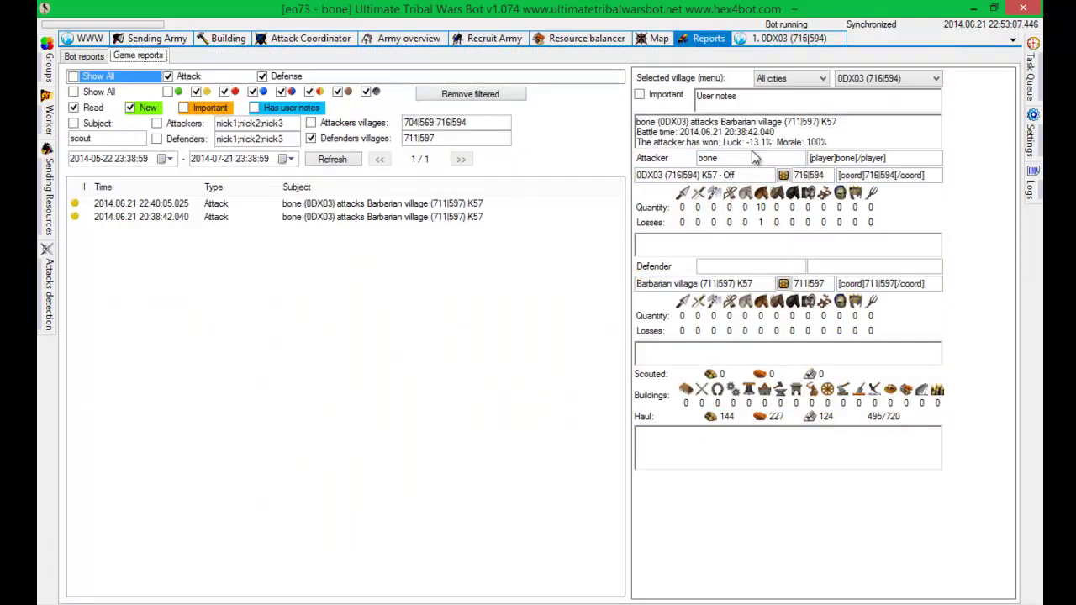
Copy the defender's coordinates and open the rally point of village 0DX03 (716|594) in the main game browser.
double_click(817, 284)
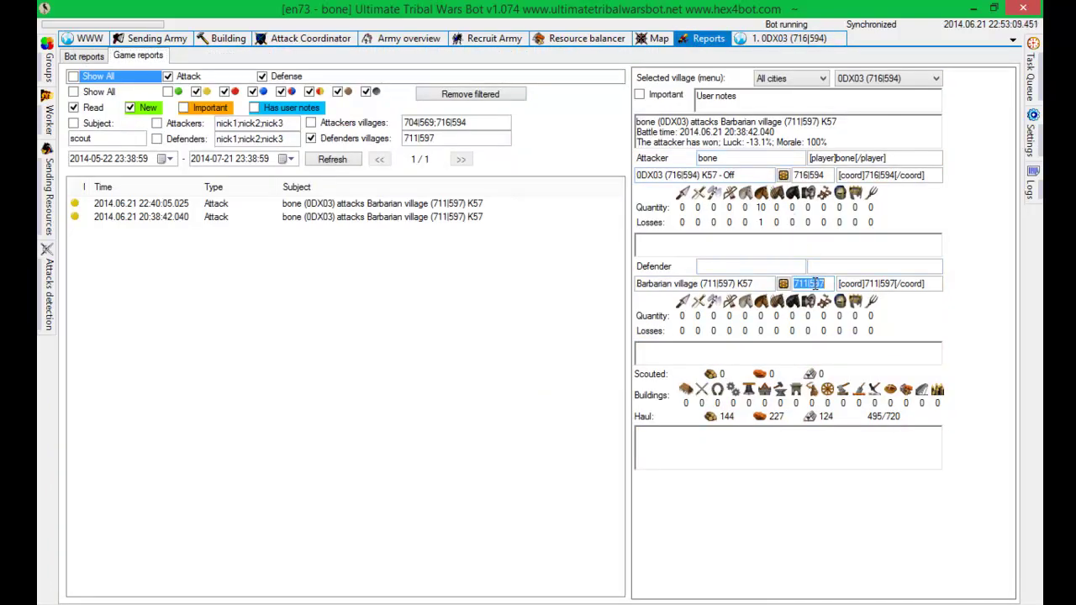
click(91, 39)
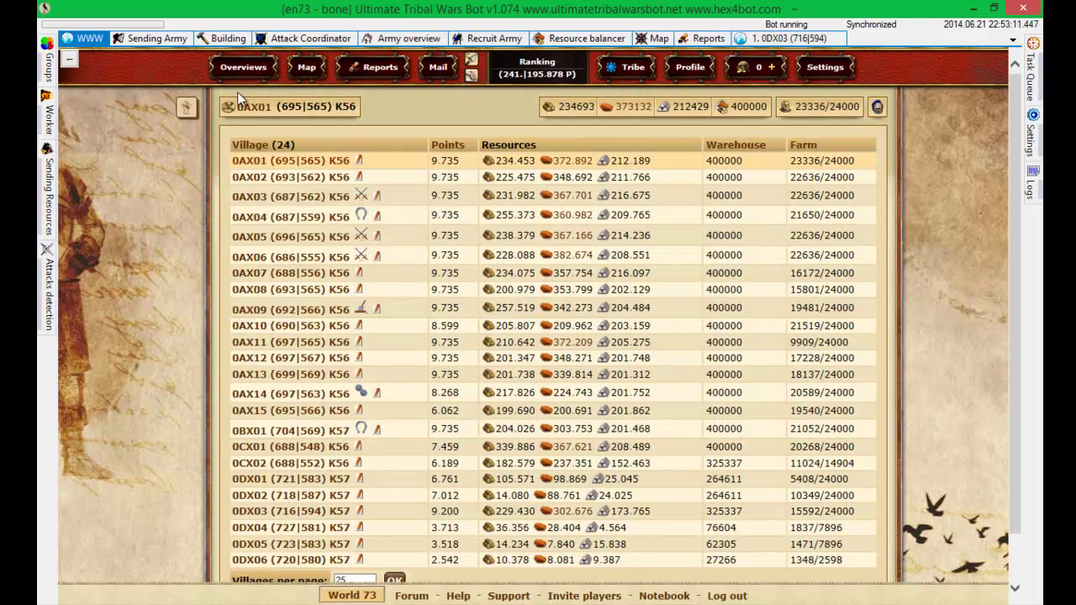
click(313, 518)
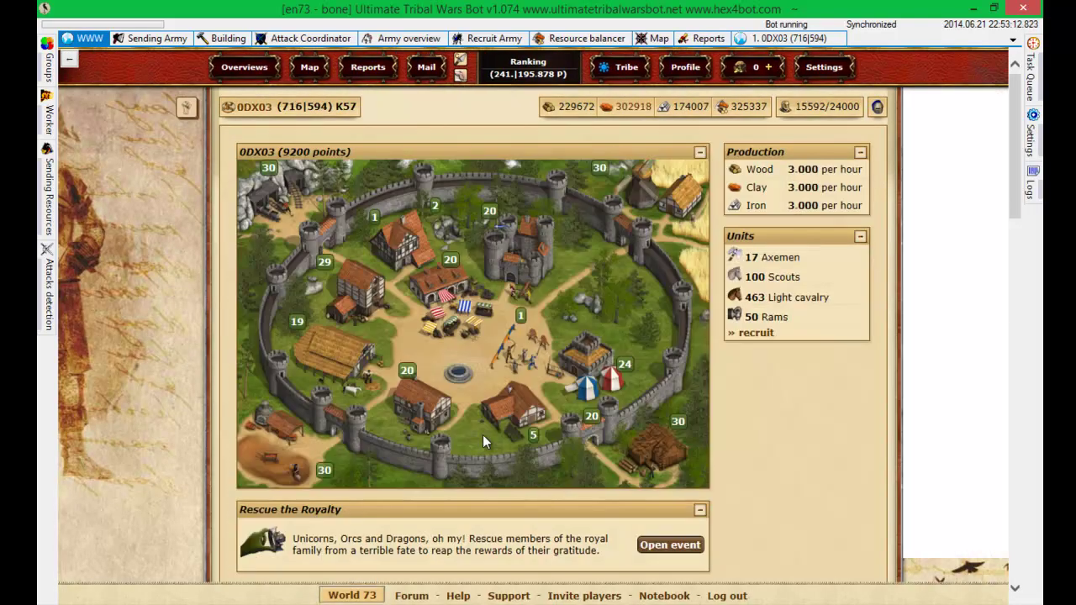
click(507, 374)
Target Barbarian village 711|597 in the rally point form and enter 16 rams.
click(343, 429)
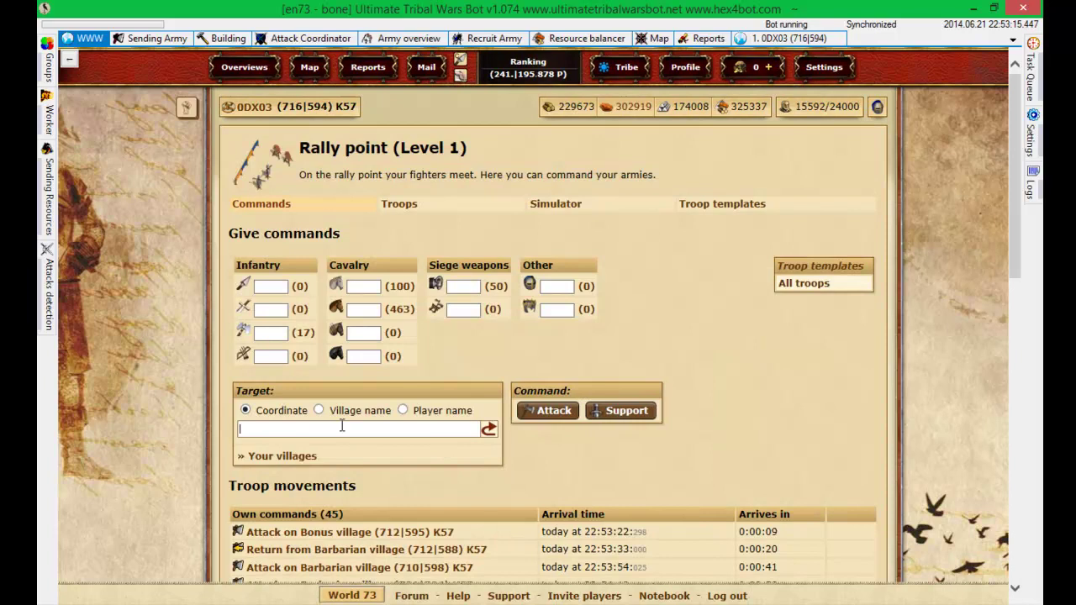
text(711|597)
click(353, 454)
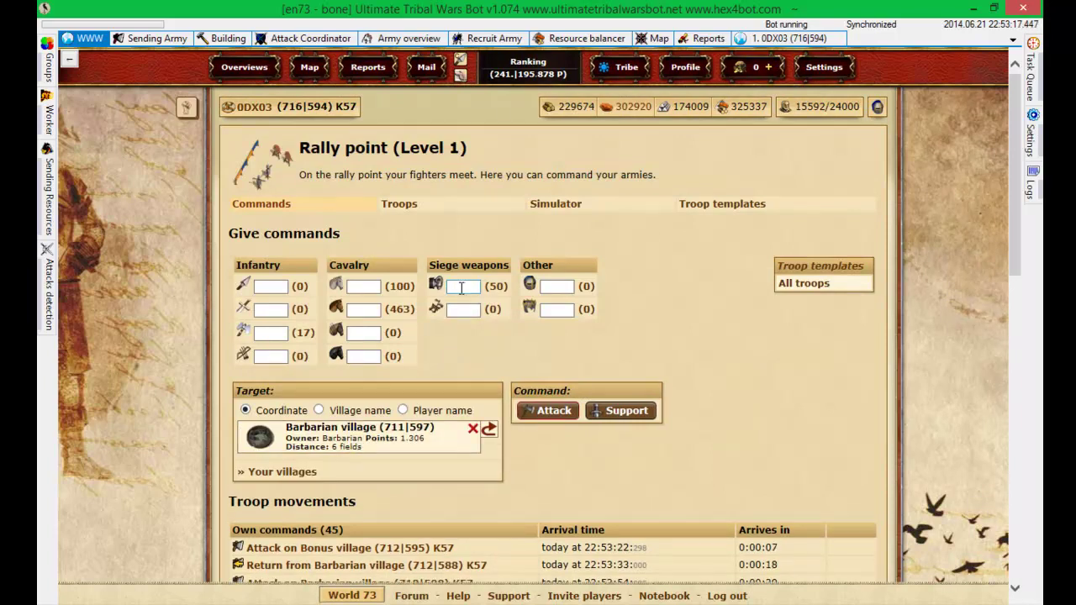
click(459, 288)
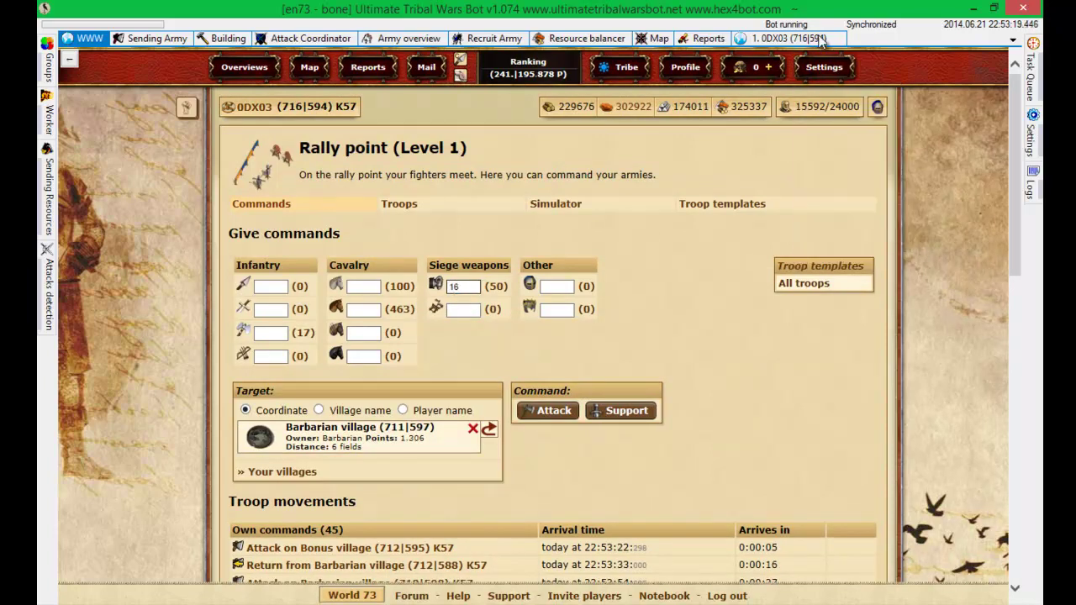
On the report's prefilled send troops page, send 10 scouts, 100 light cavalry and 16 rams to attack Barbarian village (711|597).
click(461, 285)
click(373, 287)
text(1)
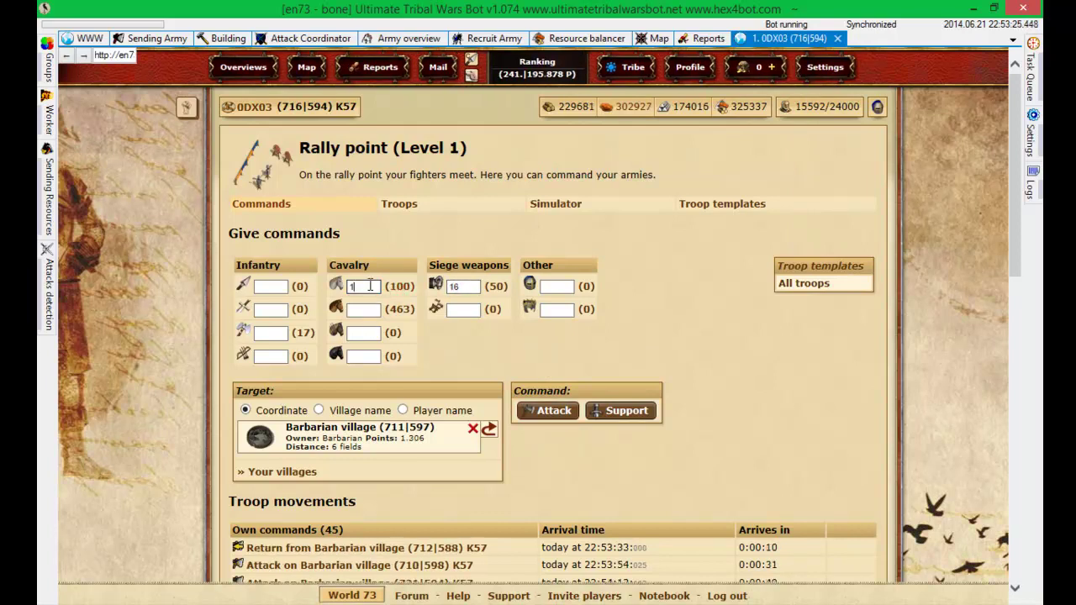
text(0)
click(366, 311)
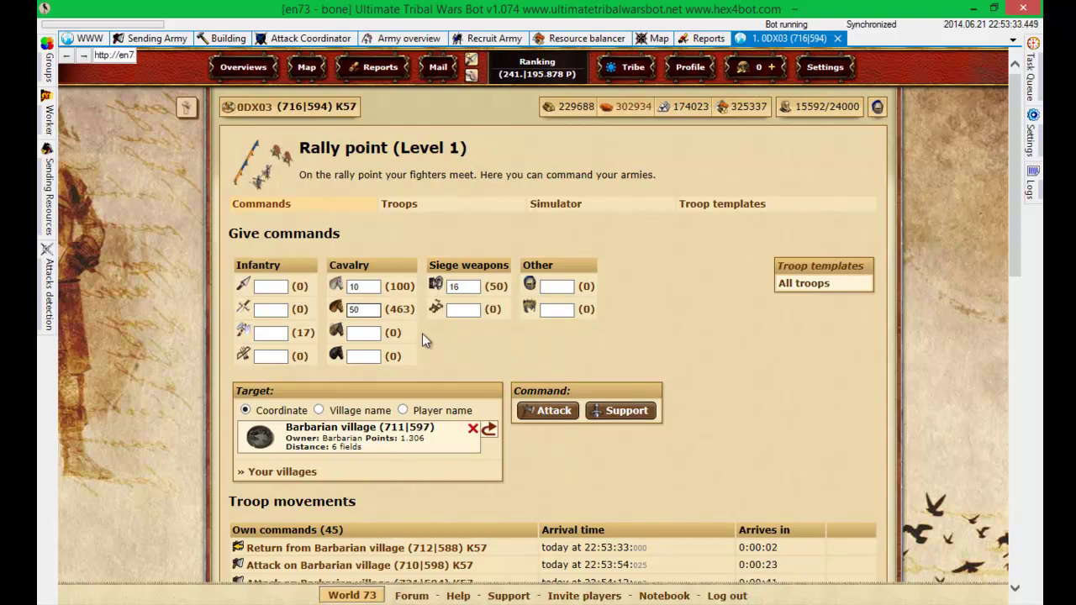
double_click(371, 311)
text(100)
click(551, 411)
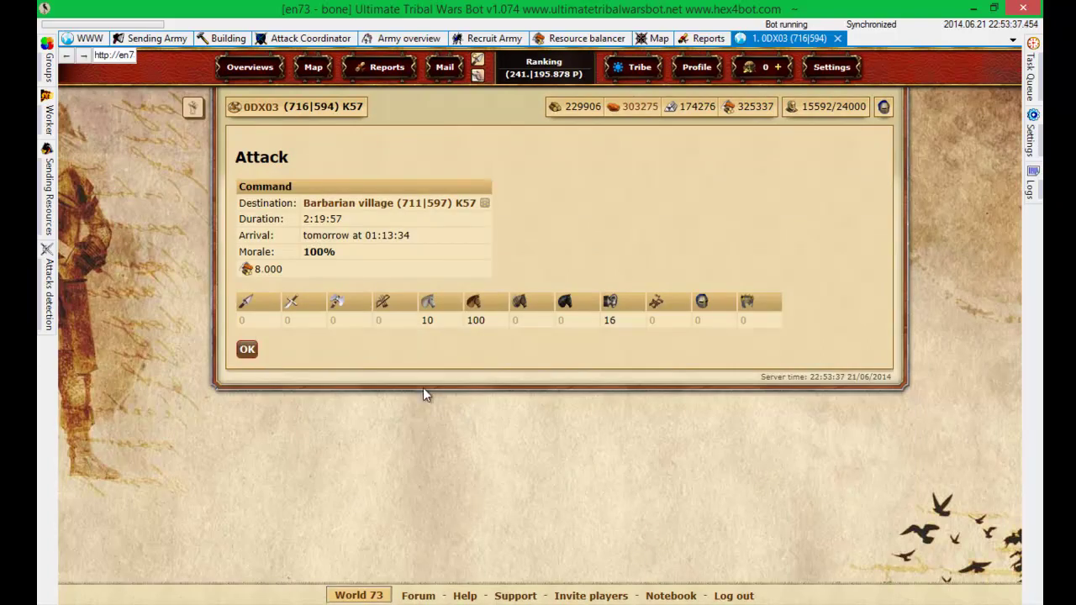
click(247, 351)
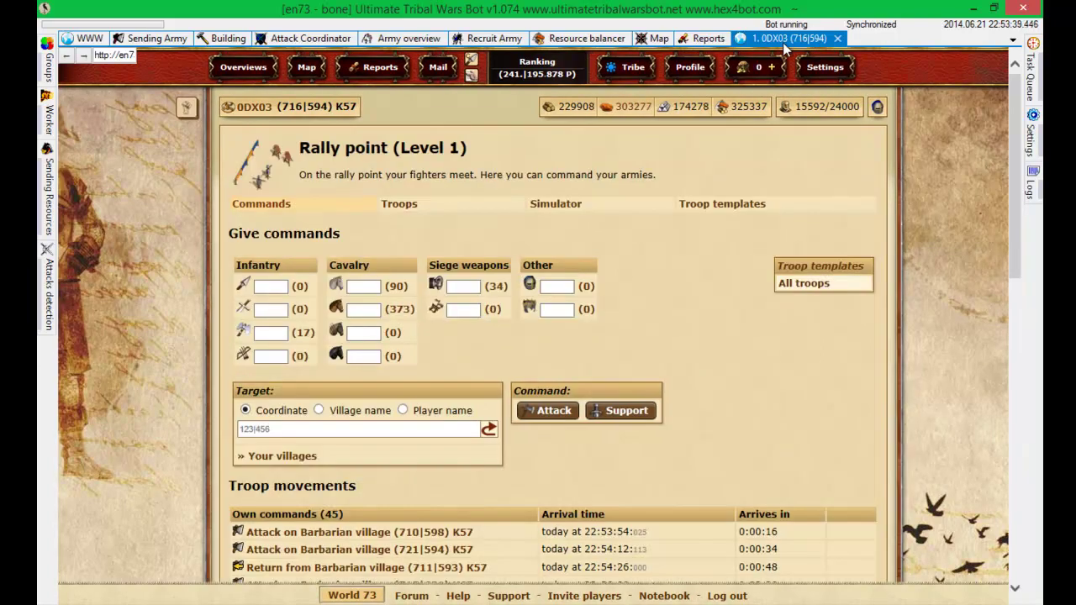
Return to the game reports, refresh without the defenders villages filter, and open the 15:41:23 attack report.
click(703, 40)
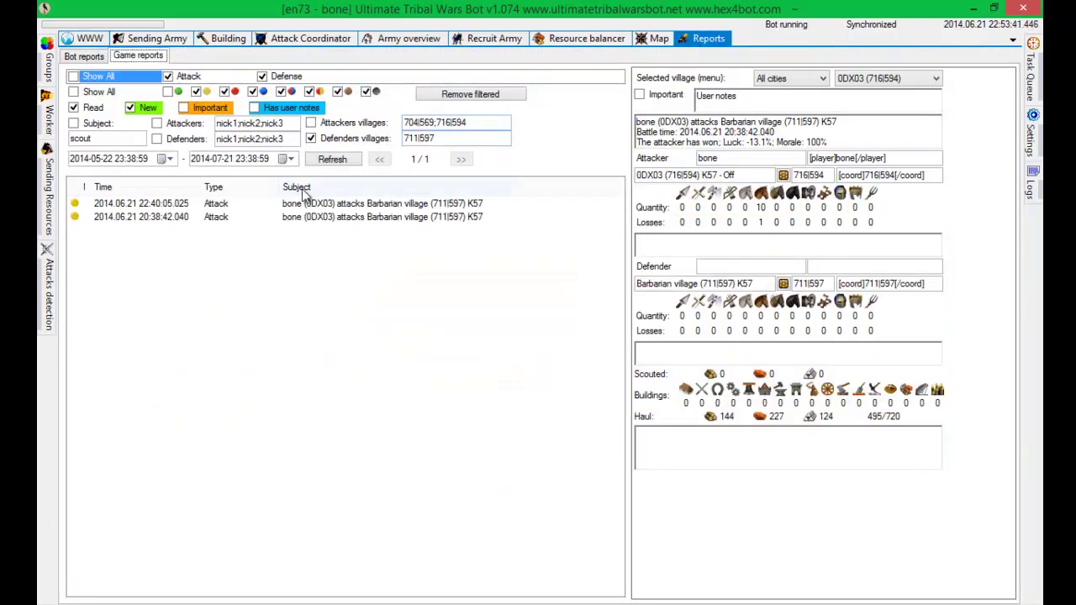
click(344, 160)
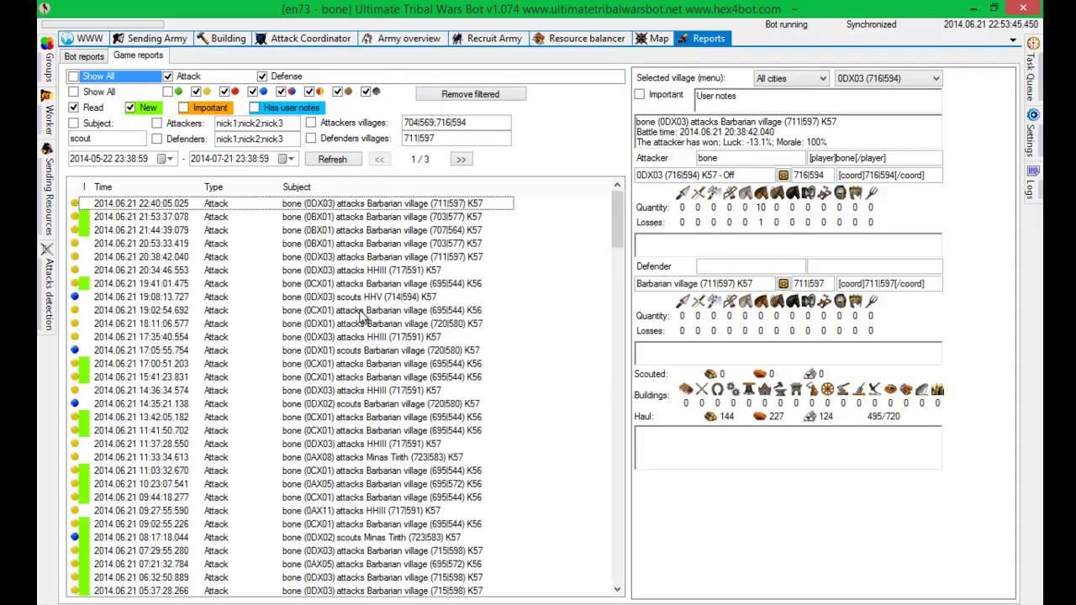
click(358, 379)
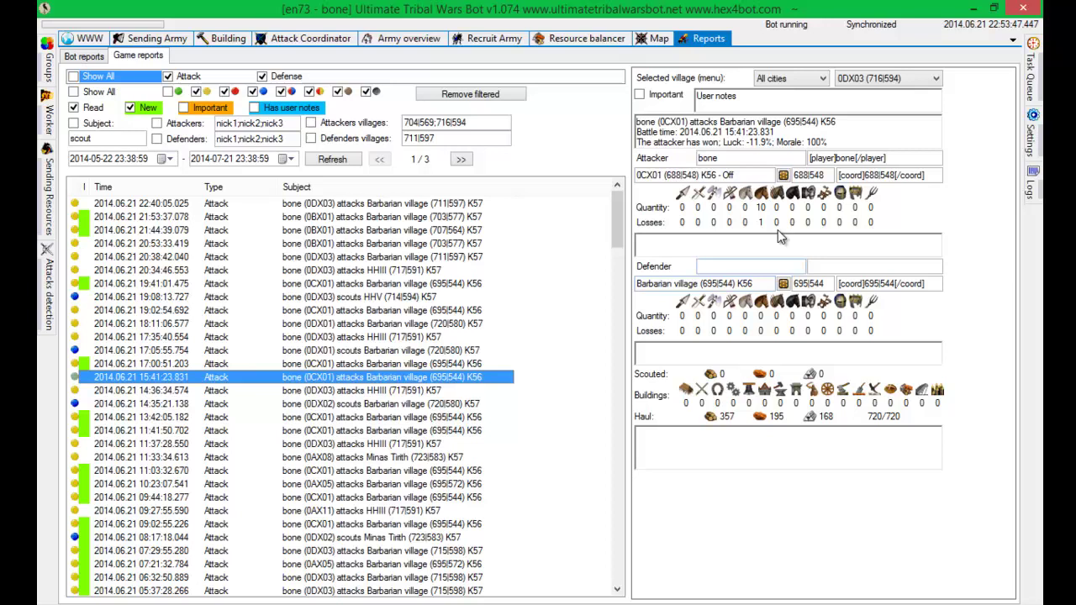
Copy the open report's defender coordinates 695|544 into the defenders villages filter, enable it, and refresh.
double_click(809, 284)
key(ctrl+c)
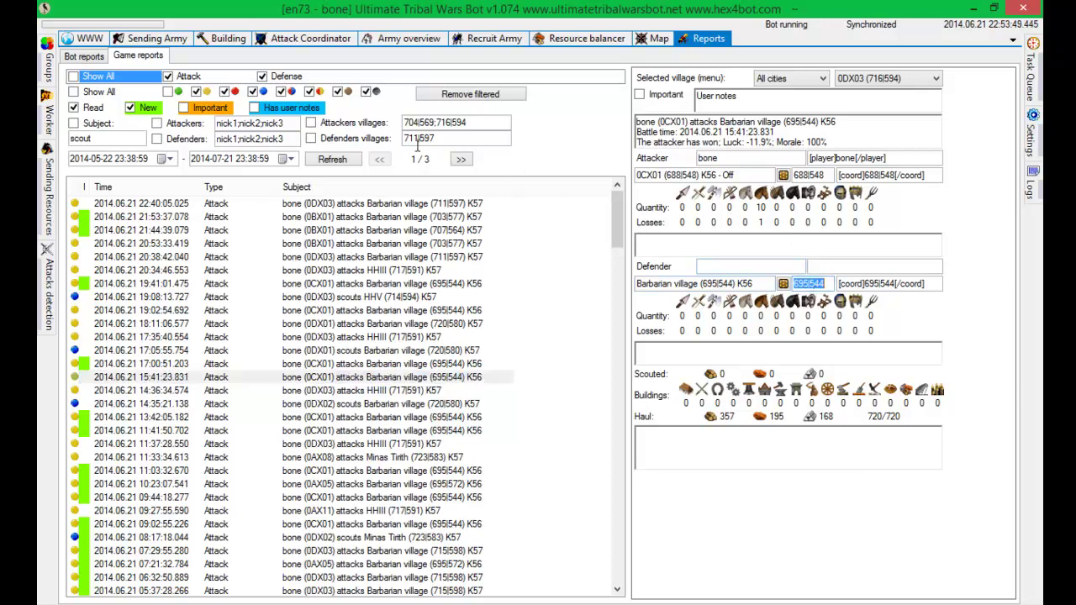
click(312, 138)
drag(455, 139, 363, 140)
key(ctrl+v)
click(329, 157)
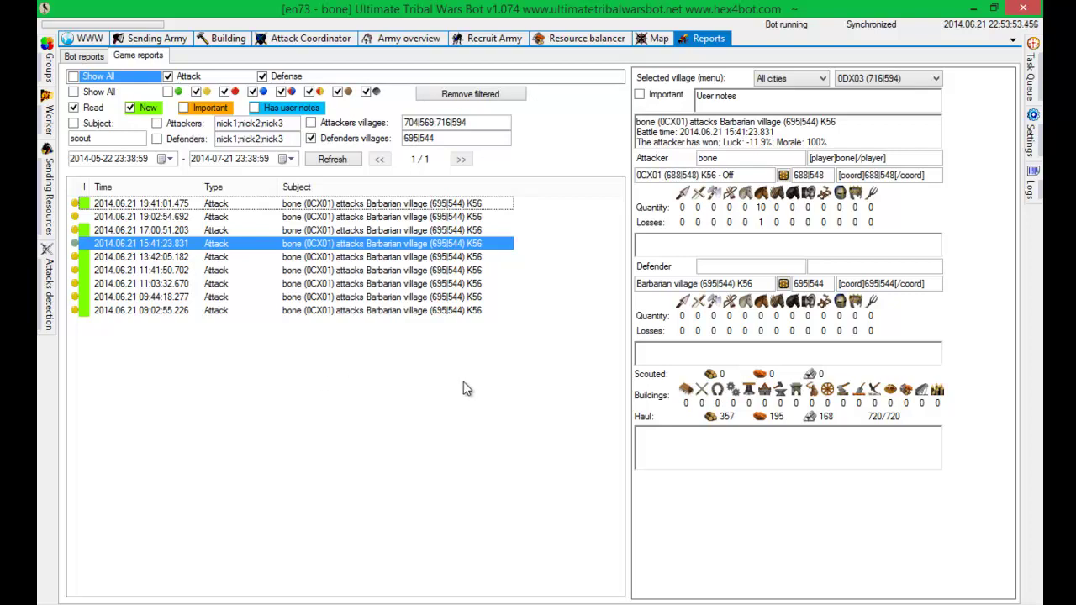
Go through the filtered attack reports on Barbarian village (695|544), including the 19:02:54 and 09:44:18 ones.
drag(462, 381, 412, 317)
click(338, 216)
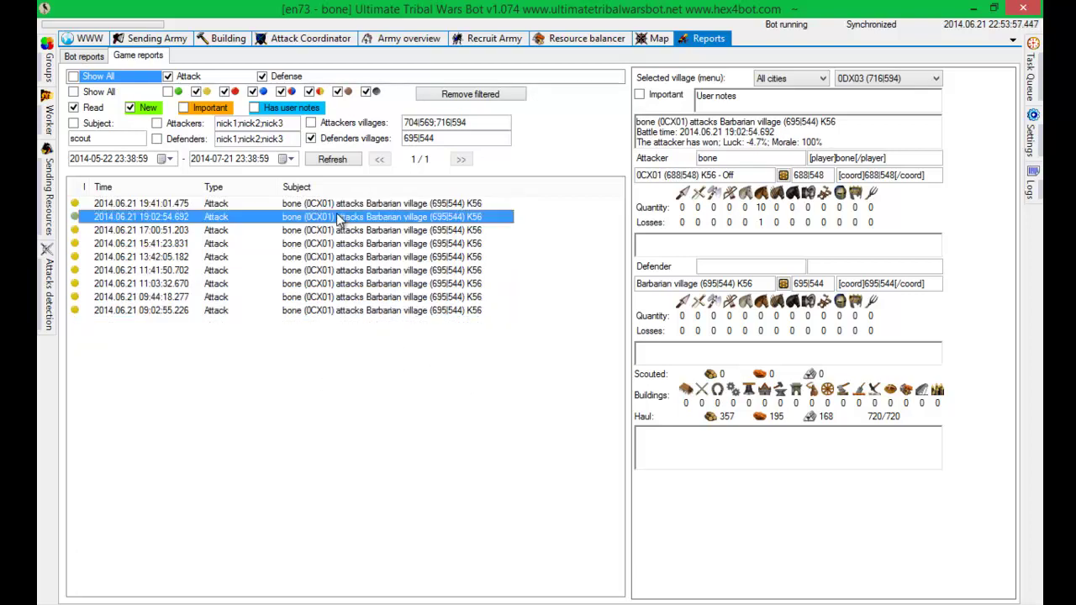
drag(536, 376, 530, 400)
click(479, 284)
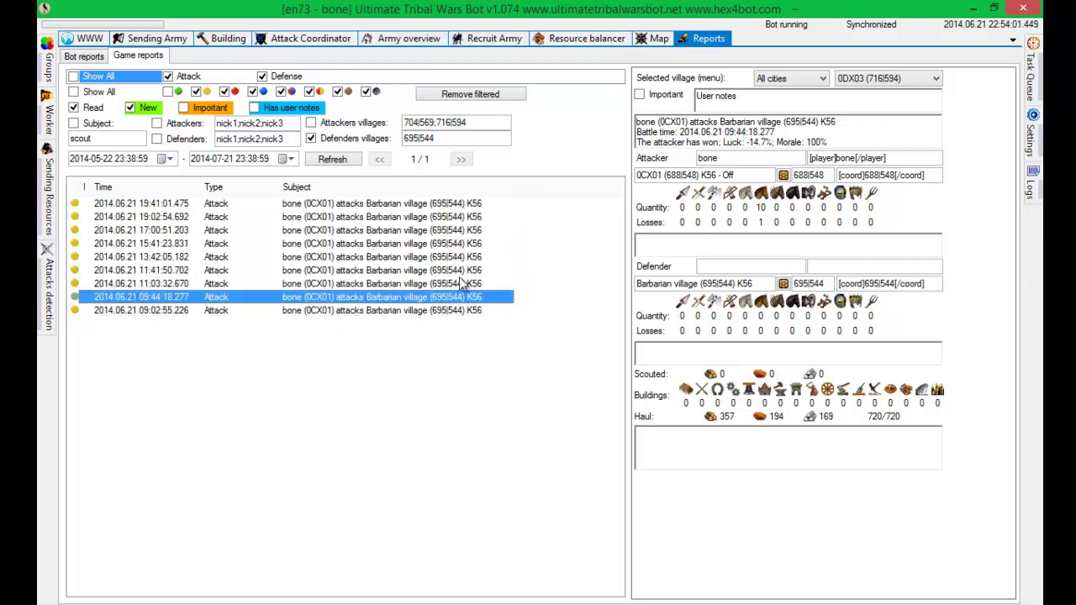
Open the 17:00:51 report, select village 0CX01 (688|548), and open the send troops page targeting defender village 695|544.
click(476, 230)
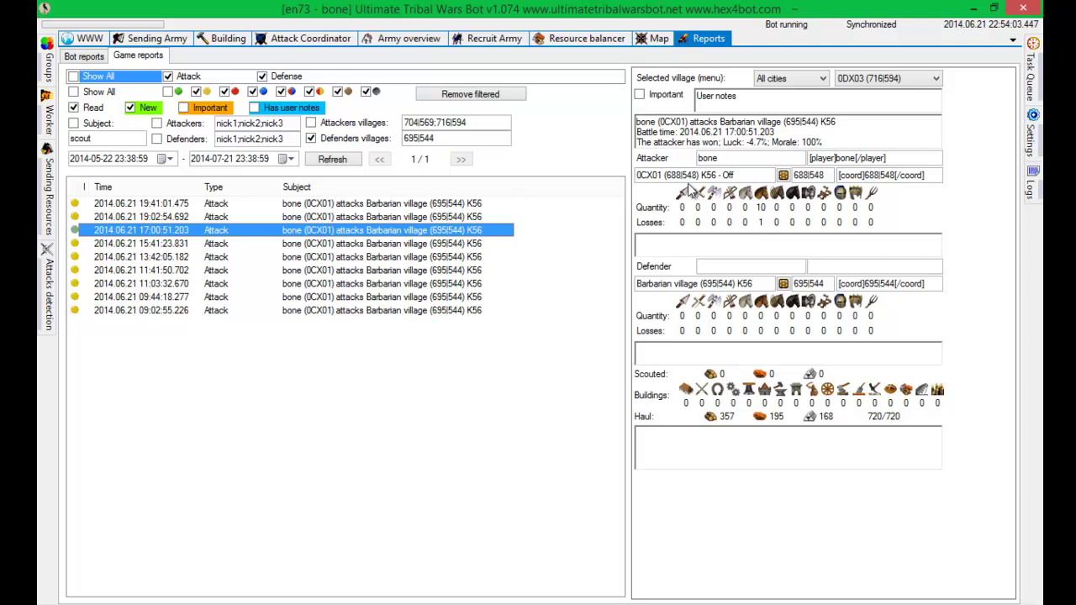
click(862, 78)
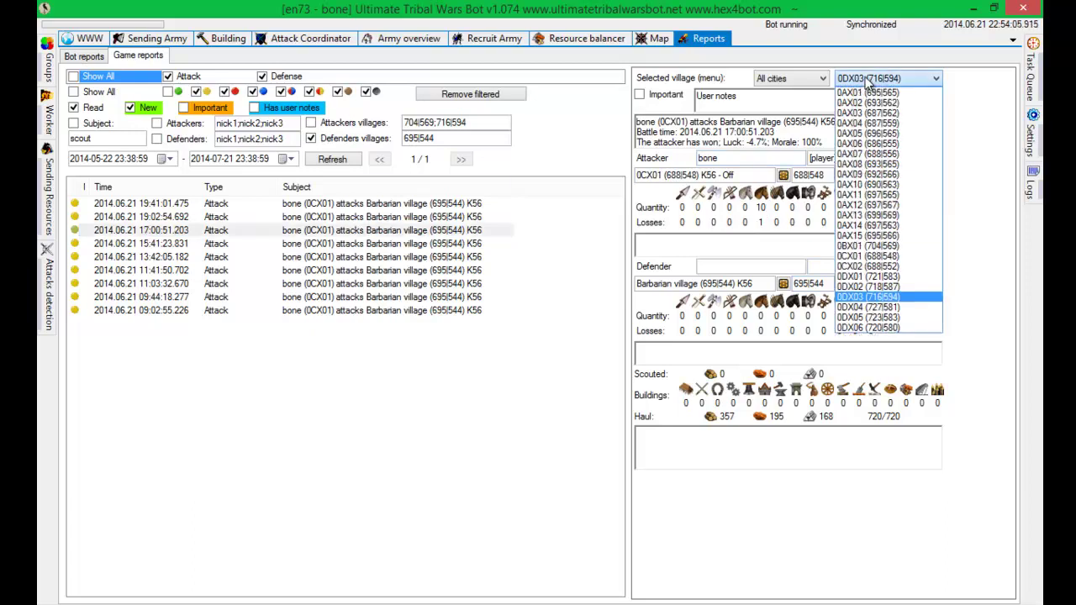
click(858, 256)
click(783, 284)
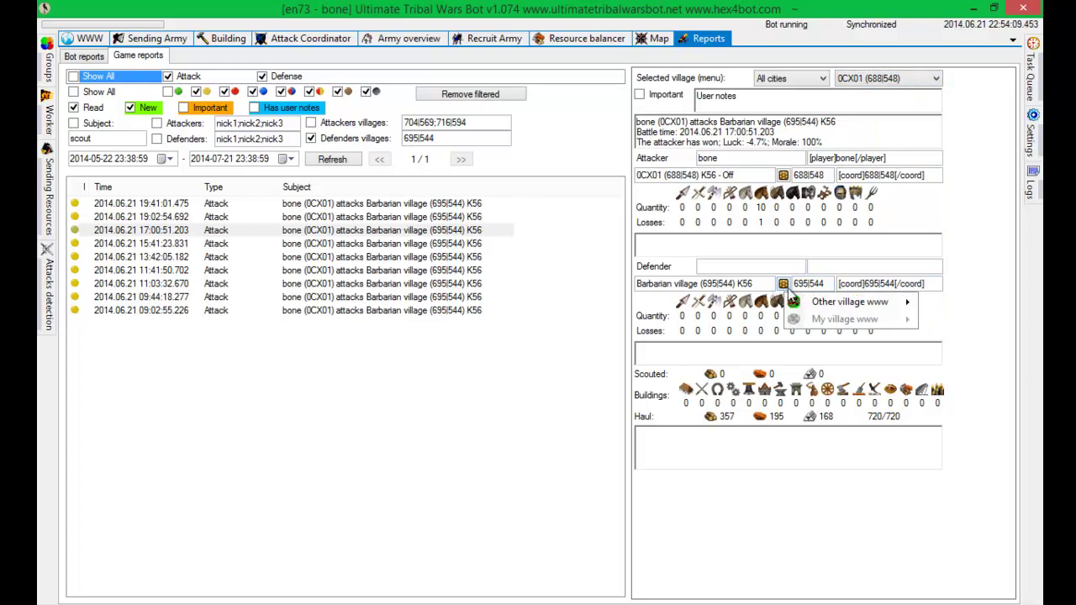
mouse_move(820, 302)
click(740, 307)
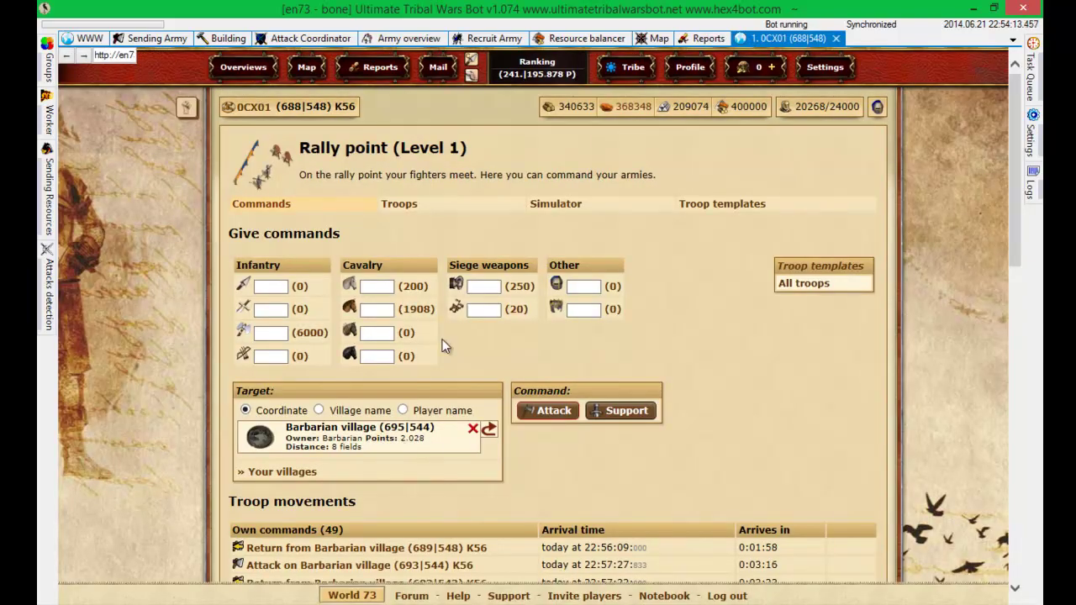
Send 32 rams, 10 scouts, 100 light cavalry and 400 axemen to attack Barbarian village (695|544).
click(472, 289)
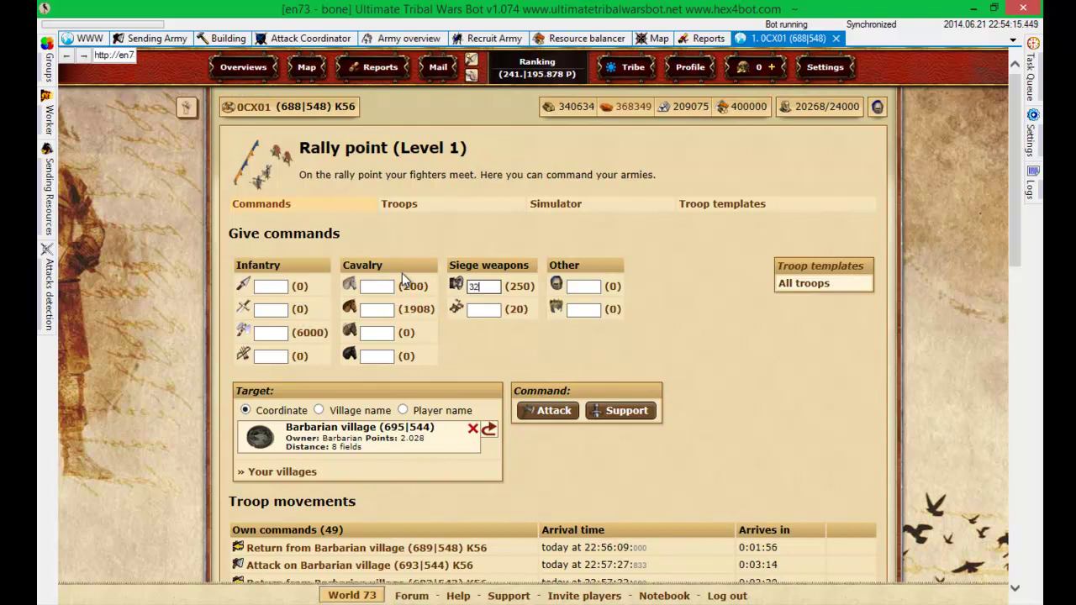
click(376, 287)
text(10)
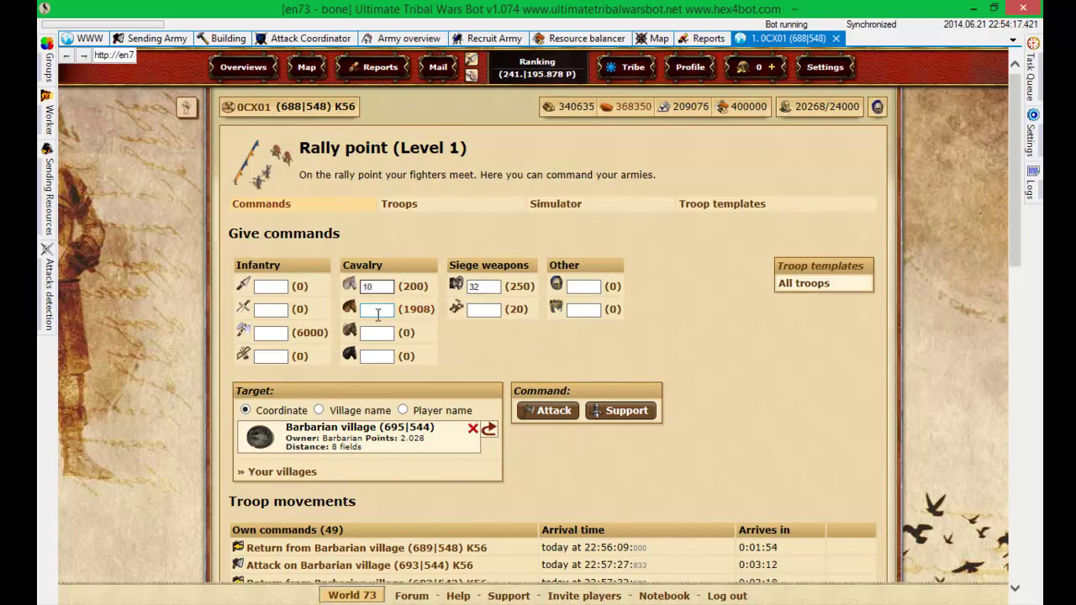
click(373, 312)
text(1)
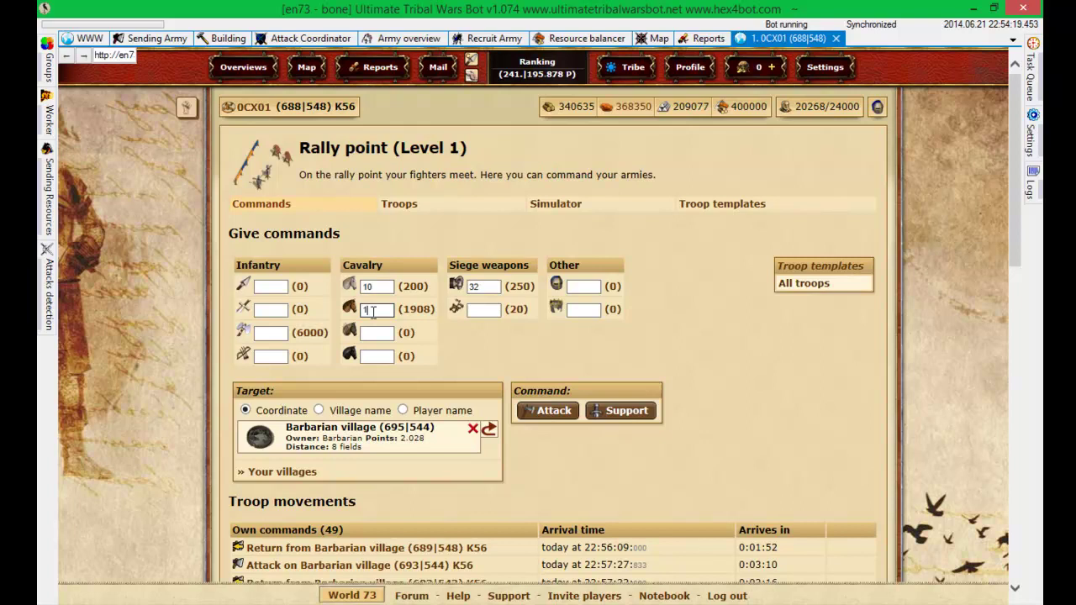
text(00)
click(279, 334)
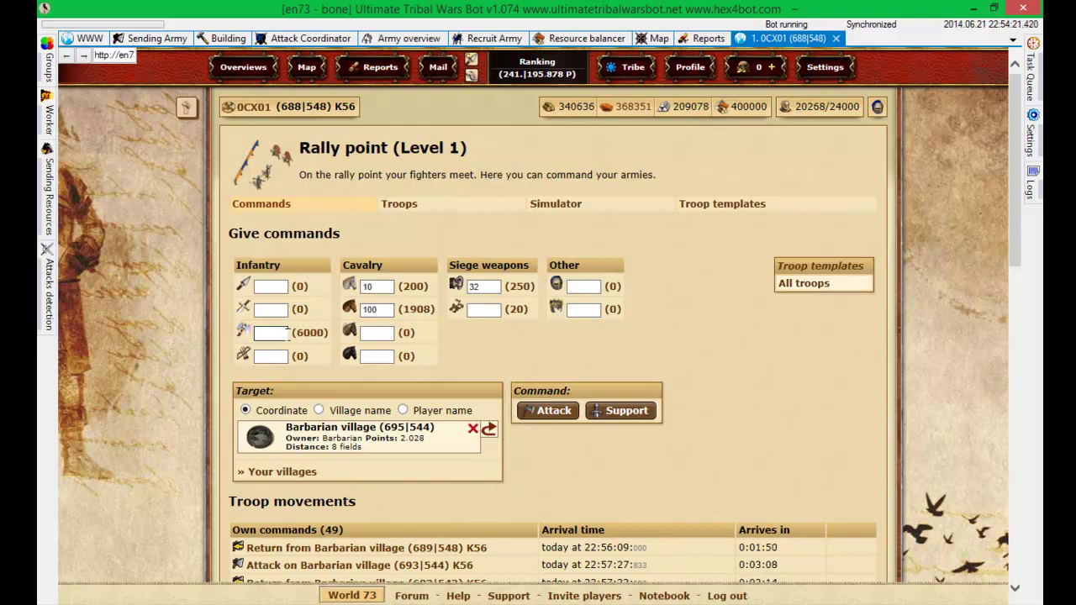
text(200)
double_click(268, 333)
text(400)
click(553, 408)
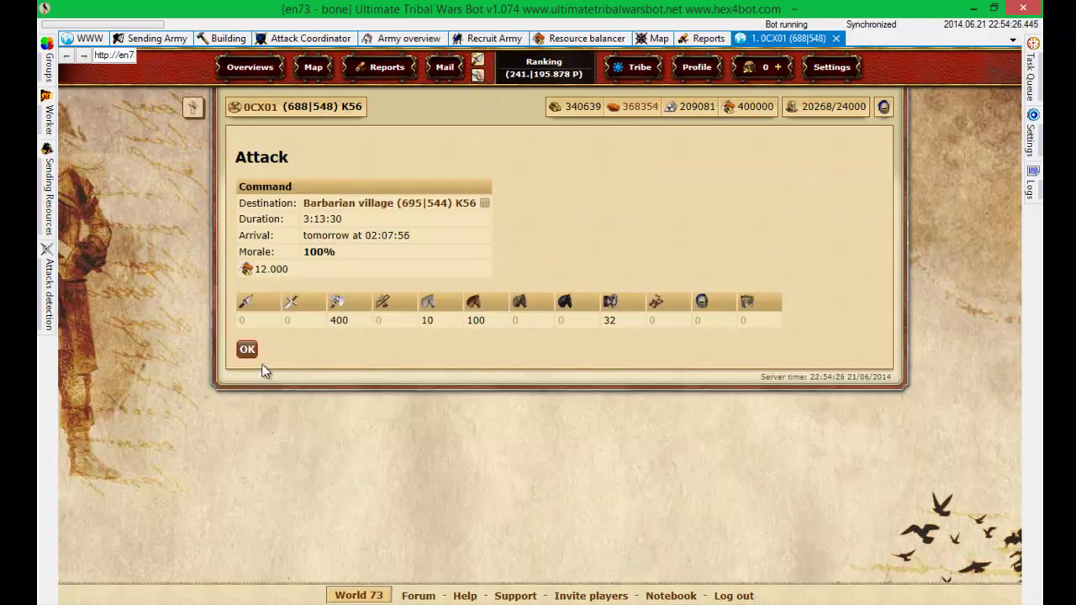
click(250, 352)
Return to the game reports, disable the defenders villages filter, refresh, and look through the full list.
click(711, 39)
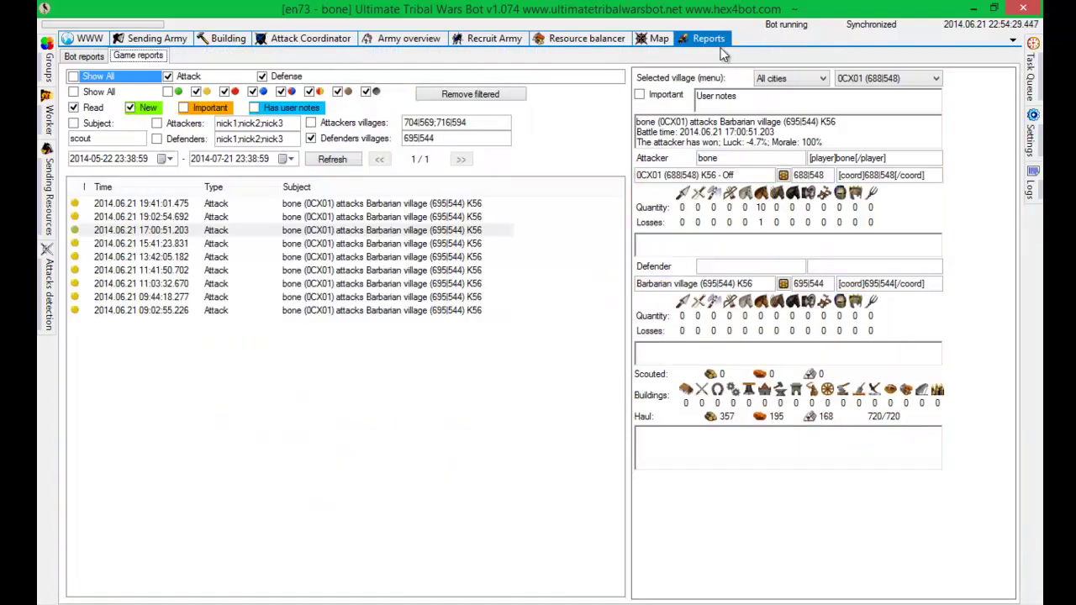
click(337, 160)
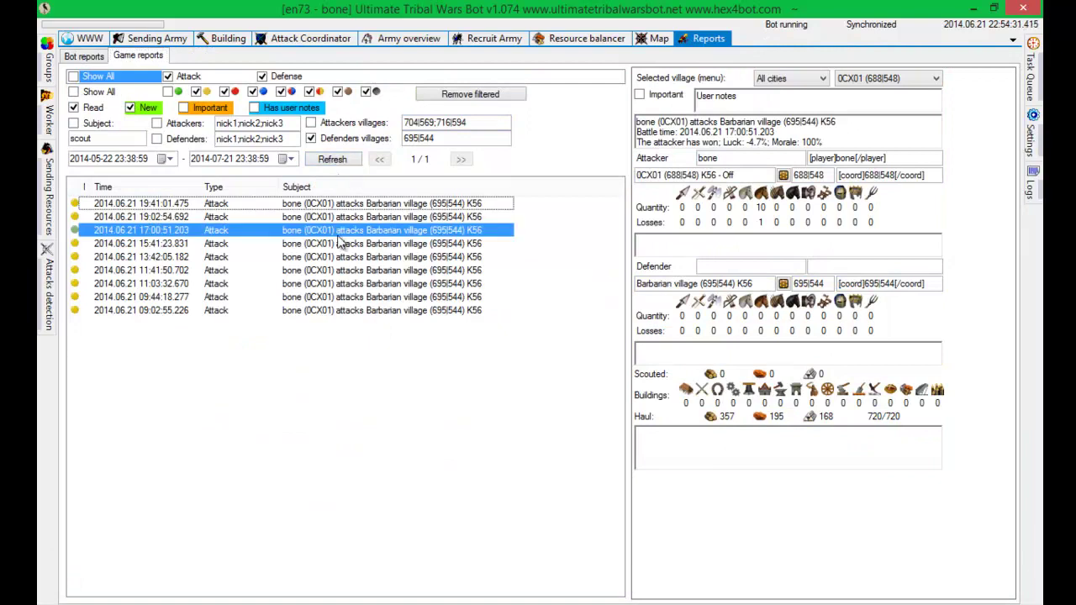
click(310, 138)
click(330, 160)
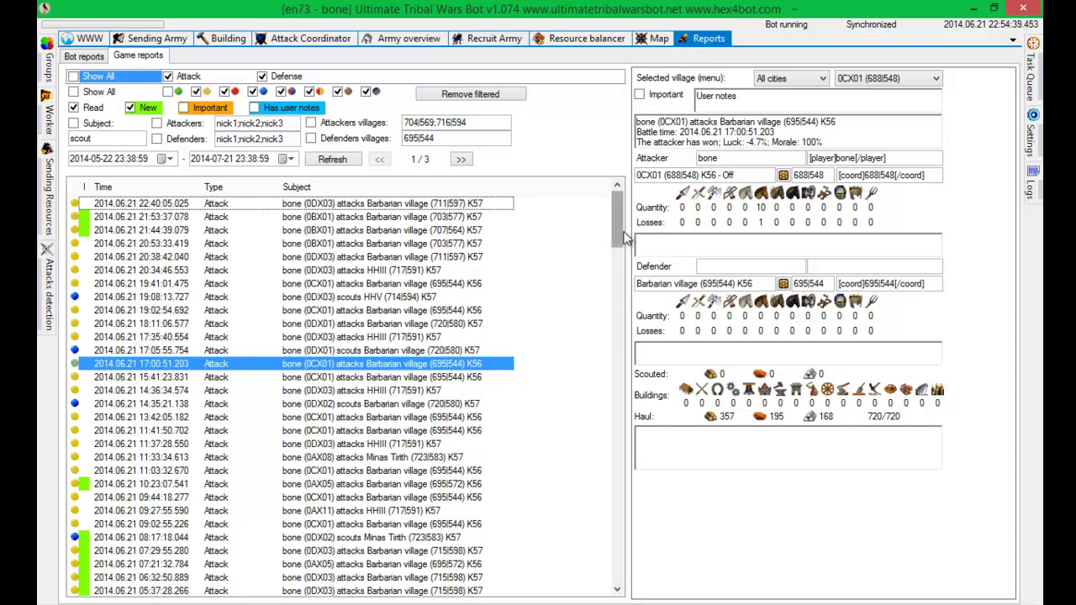
scroll(622, 238, down, 2)
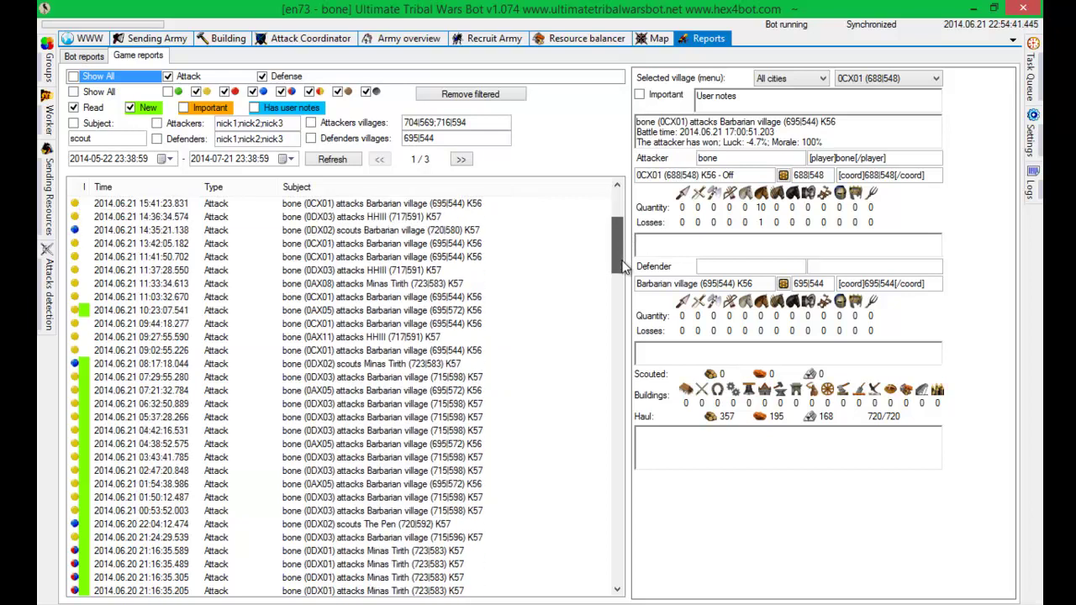
scroll(622, 238, up, 2)
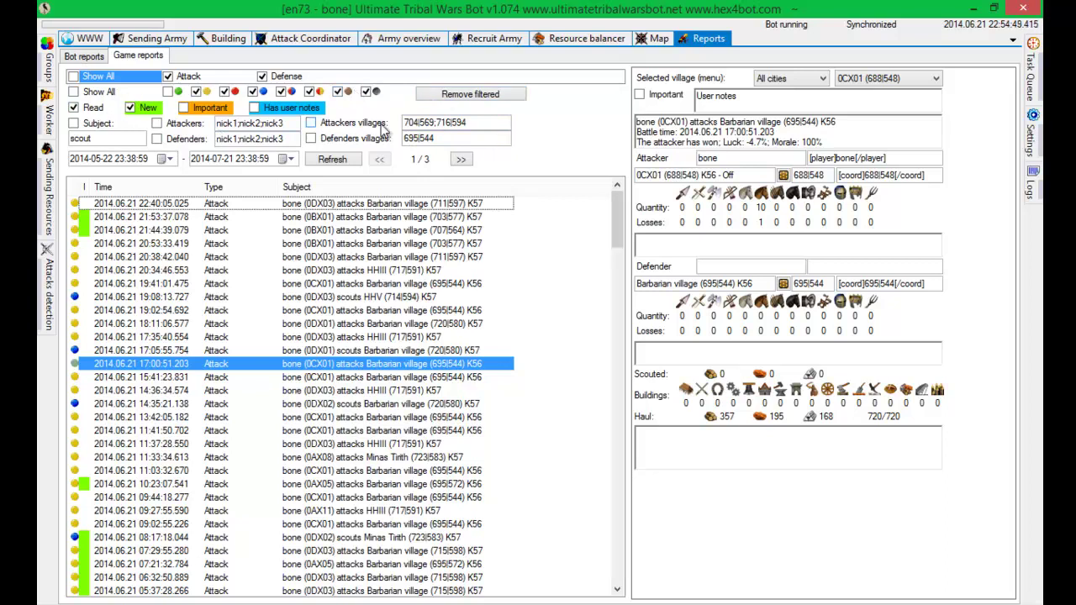
click(330, 161)
Limit the status filter to green reports by disabling all other colours, and refresh the list.
click(196, 92)
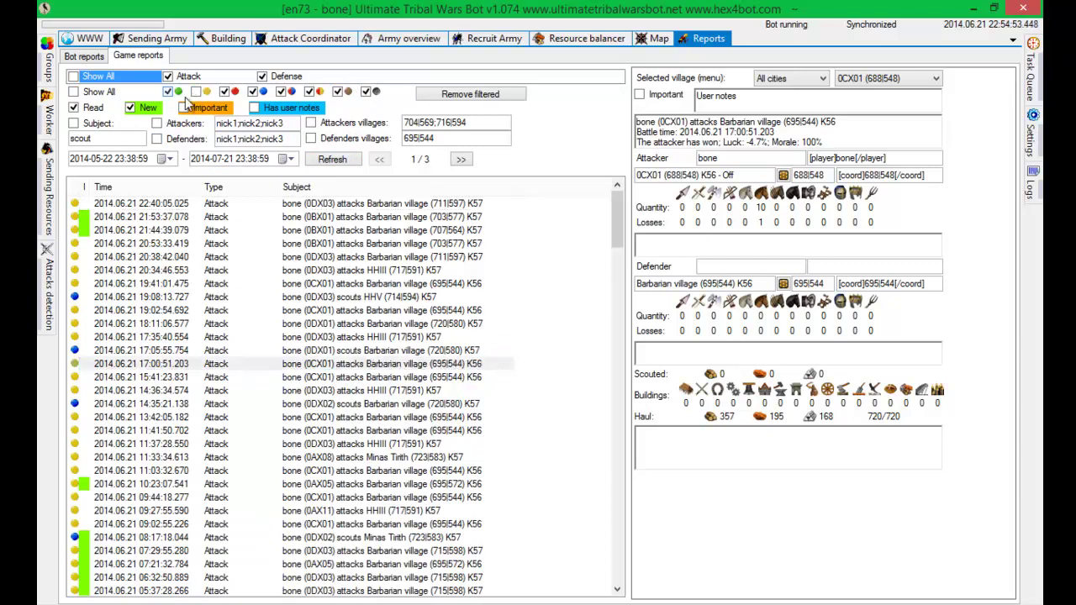
click(223, 92)
click(252, 91)
click(281, 92)
click(308, 92)
click(337, 91)
click(365, 91)
click(333, 159)
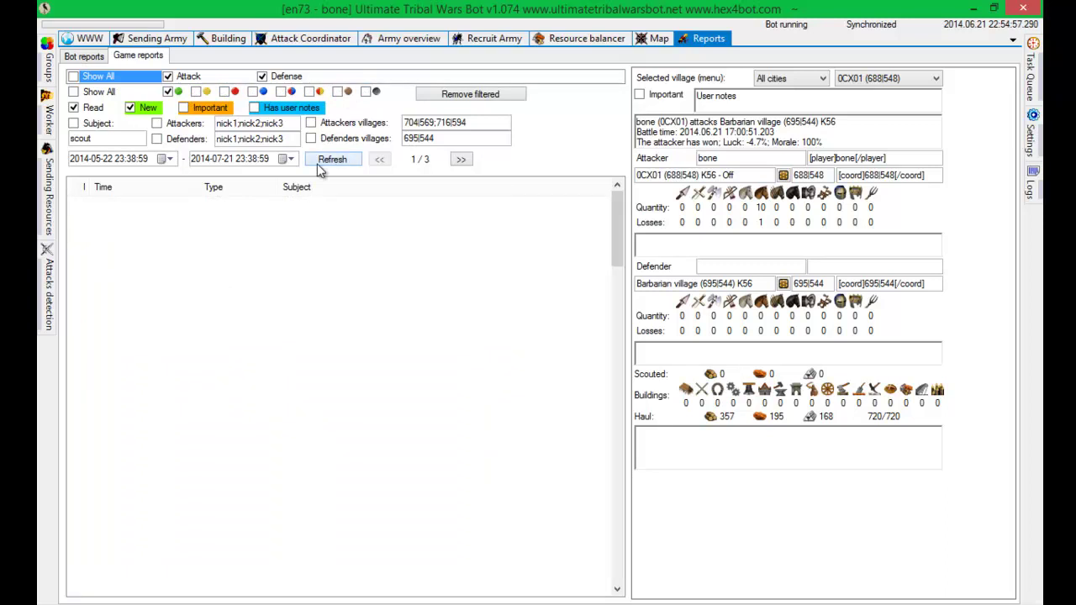
Set the end of the date range to 2014-06-11 and refresh the reports.
click(290, 159)
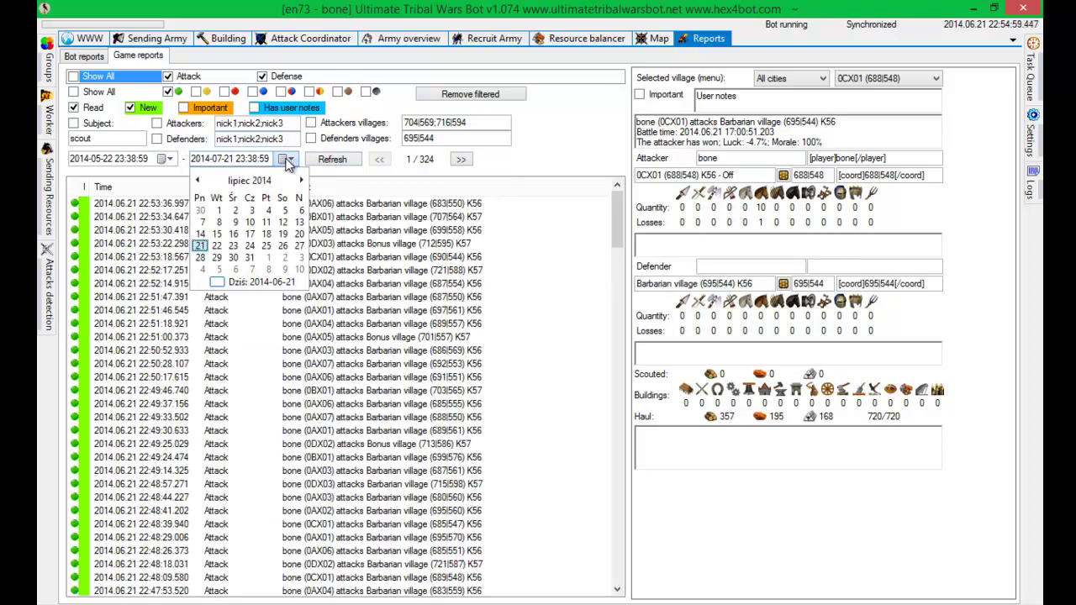
click(249, 180)
click(234, 238)
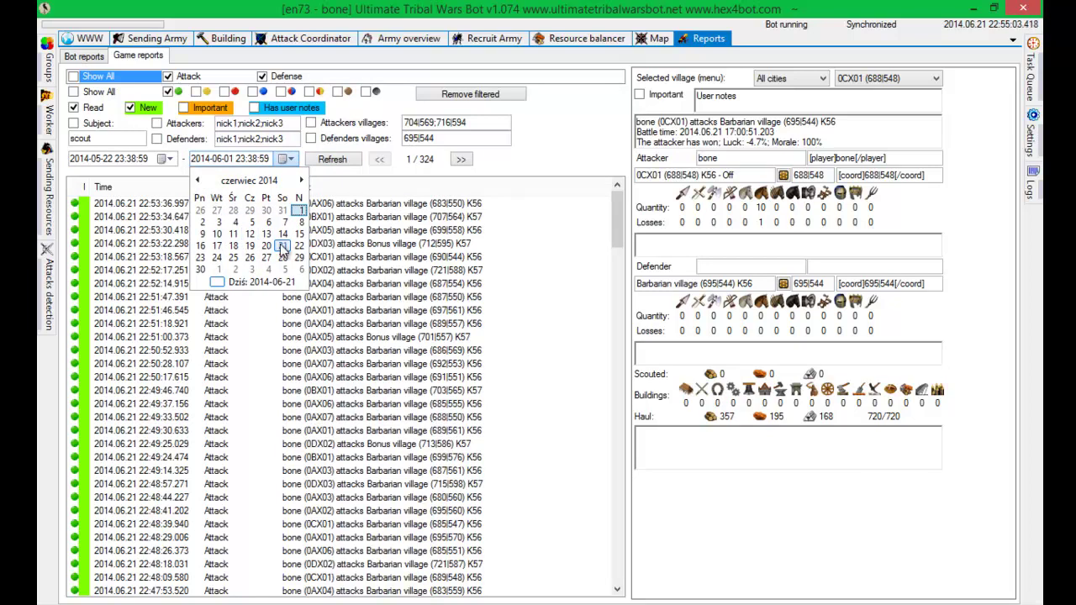
click(236, 236)
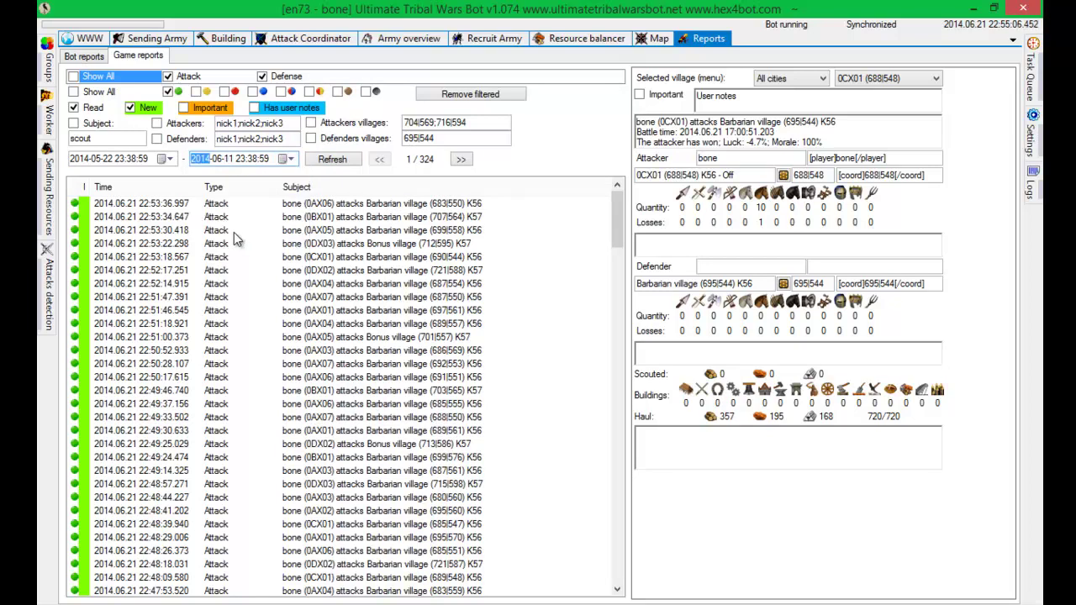
click(319, 160)
Set the end of the date range to 2014-05-23 and refresh the reports.
click(170, 159)
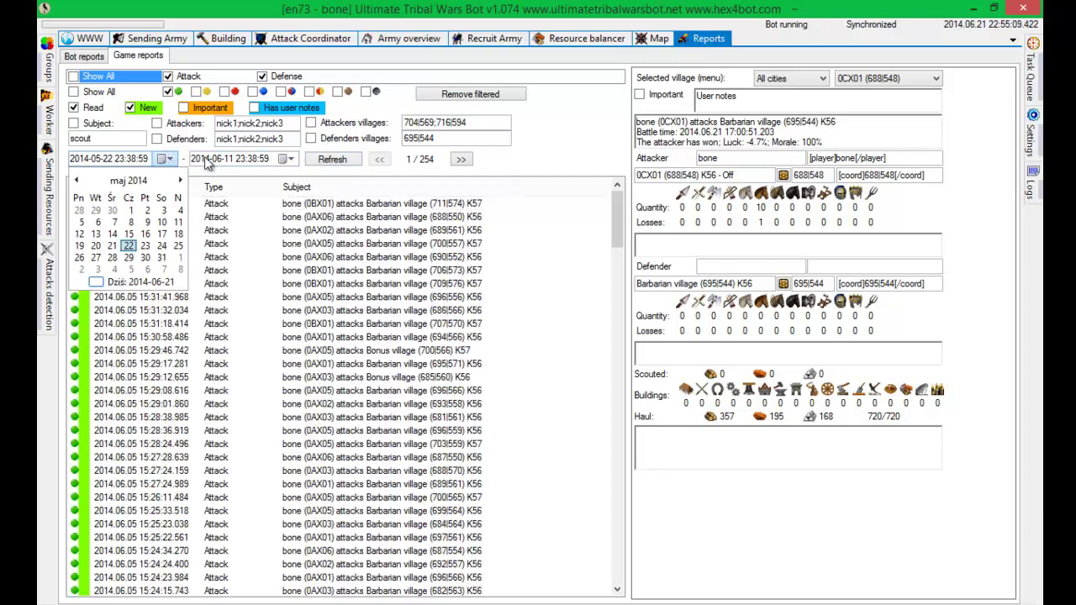
click(287, 159)
click(288, 159)
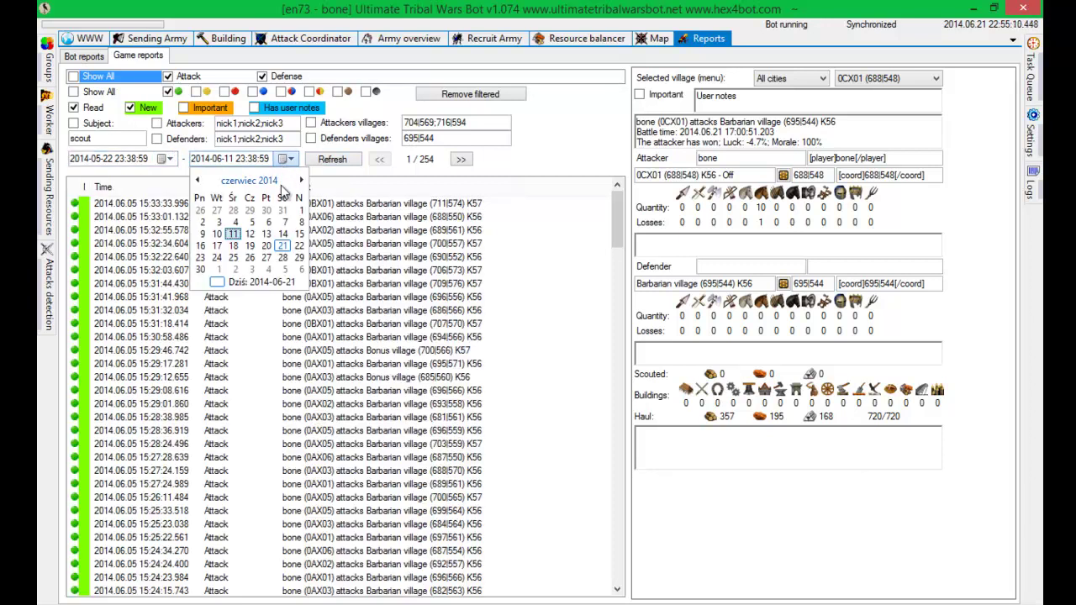
click(197, 180)
click(265, 246)
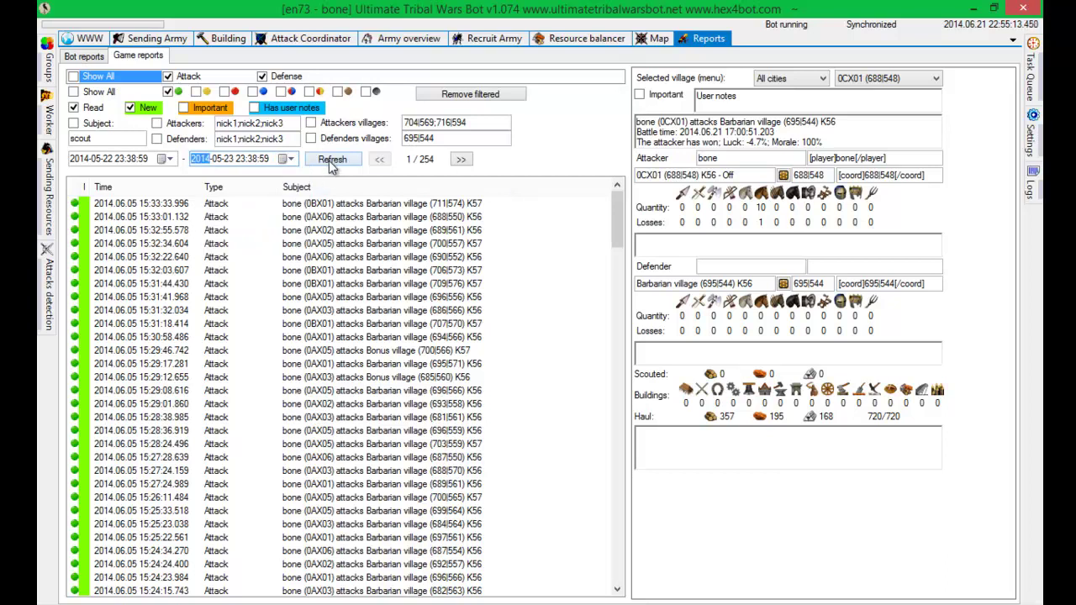
click(329, 158)
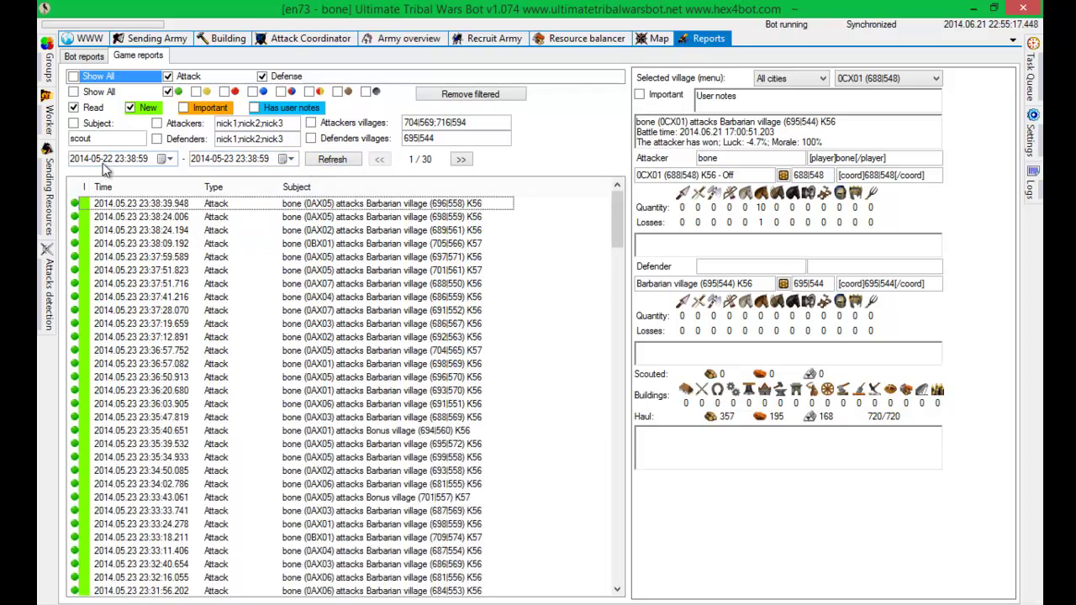
click(321, 163)
Refresh the list with the end date at 2014-05-22, and switch it back to 2014-05-23 and refresh again.
click(288, 160)
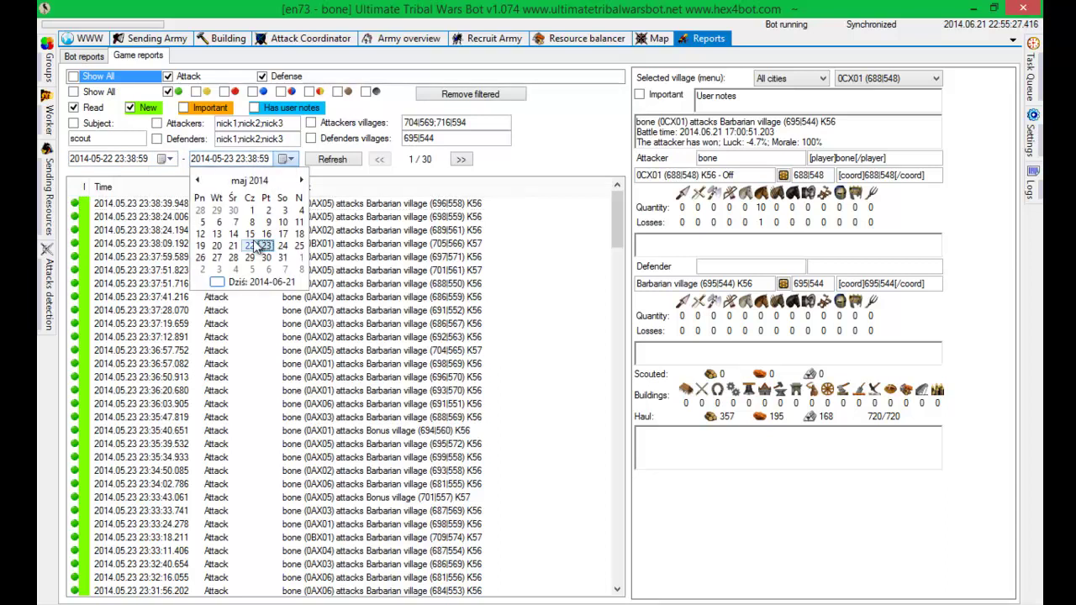
click(259, 244)
click(332, 164)
click(288, 160)
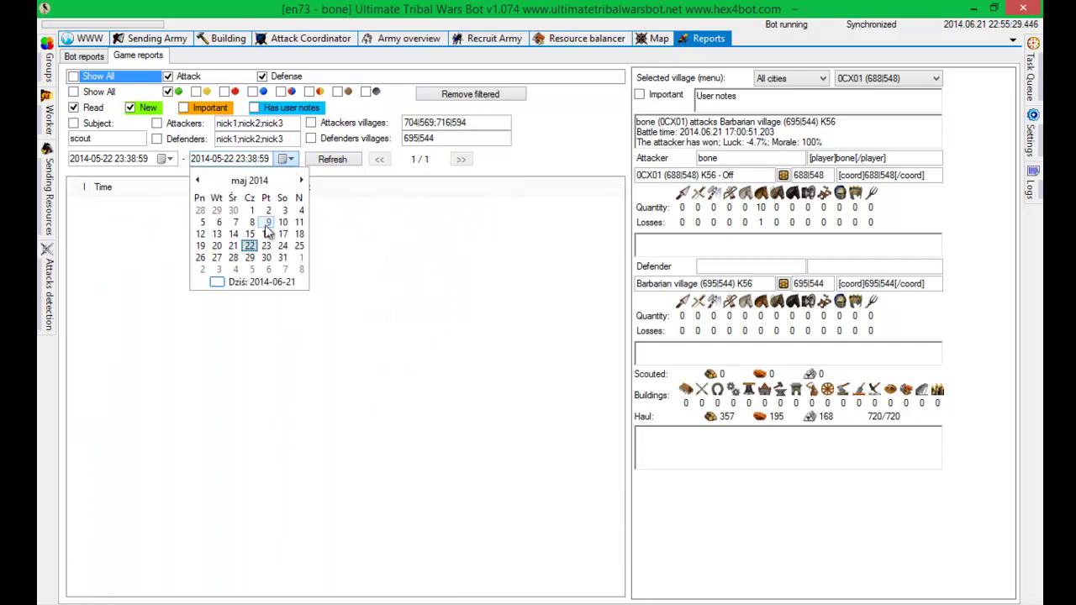
click(268, 246)
click(330, 160)
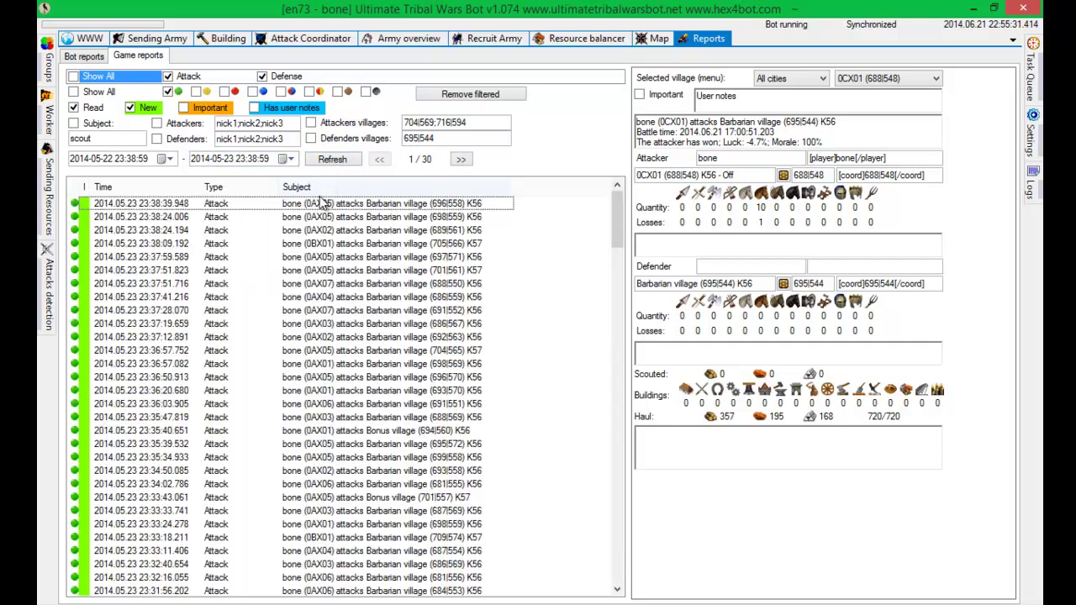
Remove all filtered green reports from 2014-05-22 to 2014-05-23 and refresh the list.
click(483, 96)
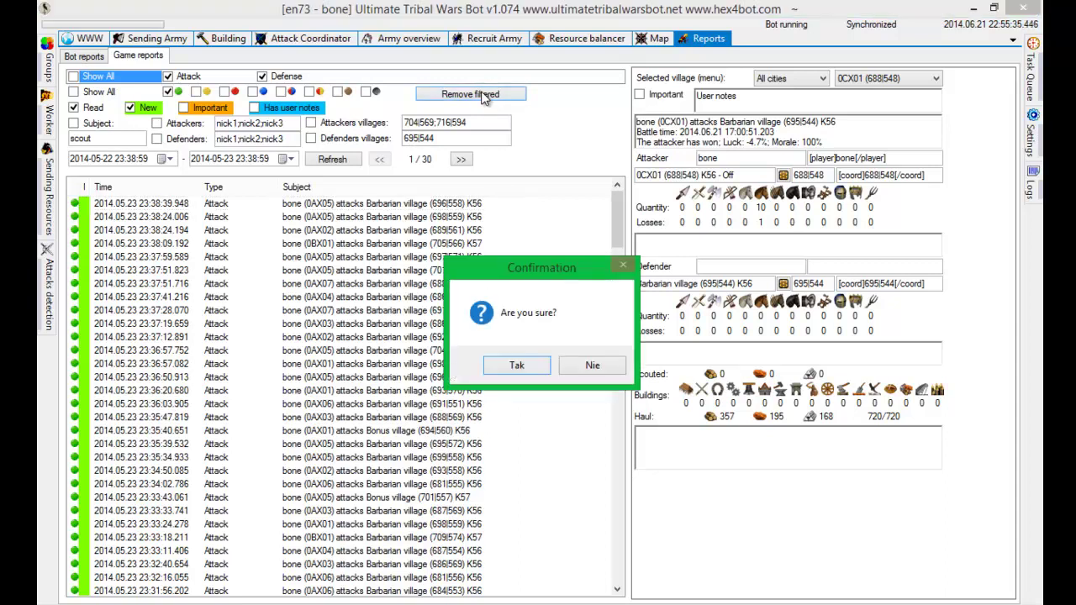
click(516, 367)
click(327, 162)
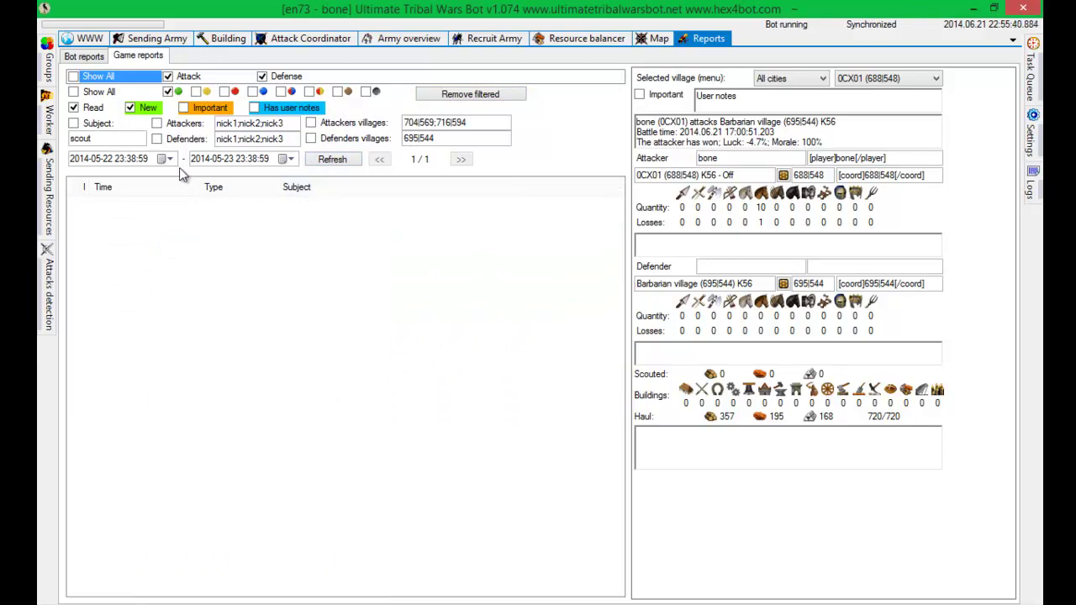
Extend the end of the date range to 2014-05-24 and refresh the reports.
click(288, 159)
click(286, 246)
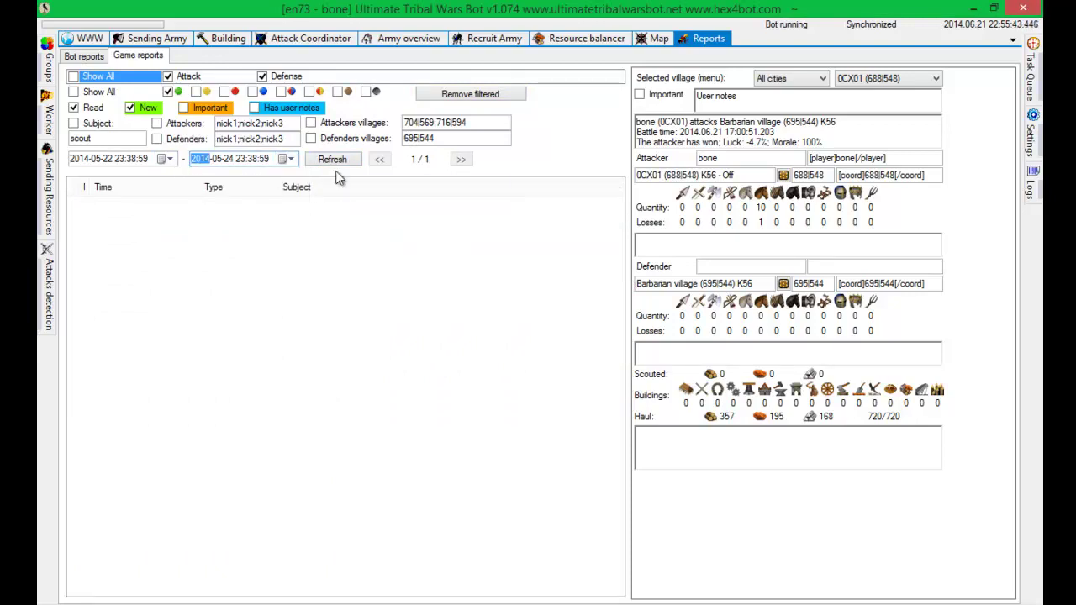
click(334, 159)
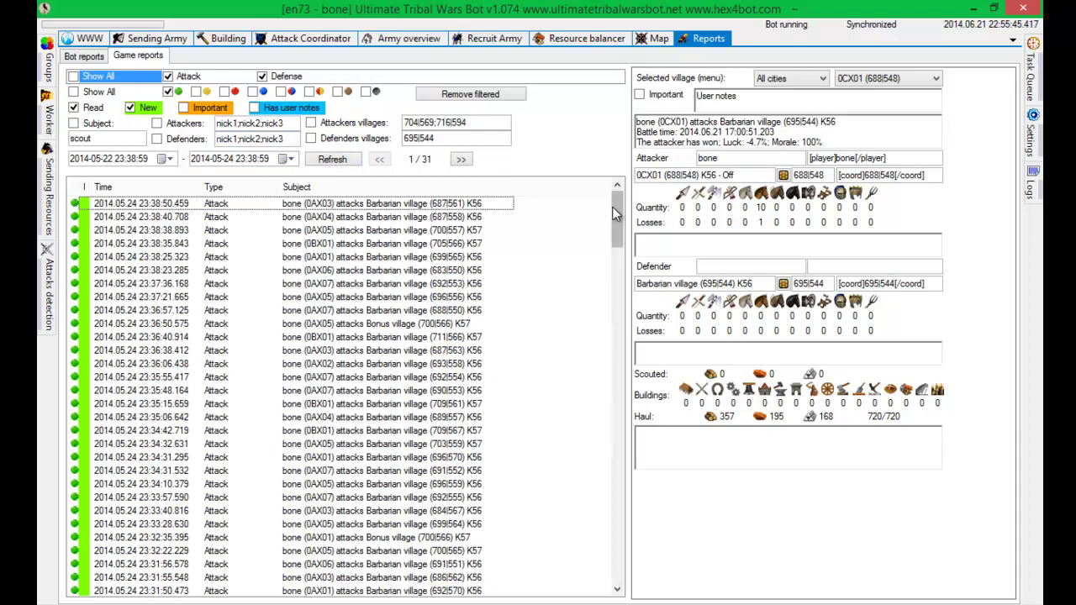
Browse the filtered reports forward page by page up to page 8.
drag(614, 215, 580, 196)
click(461, 160)
click(461, 160)
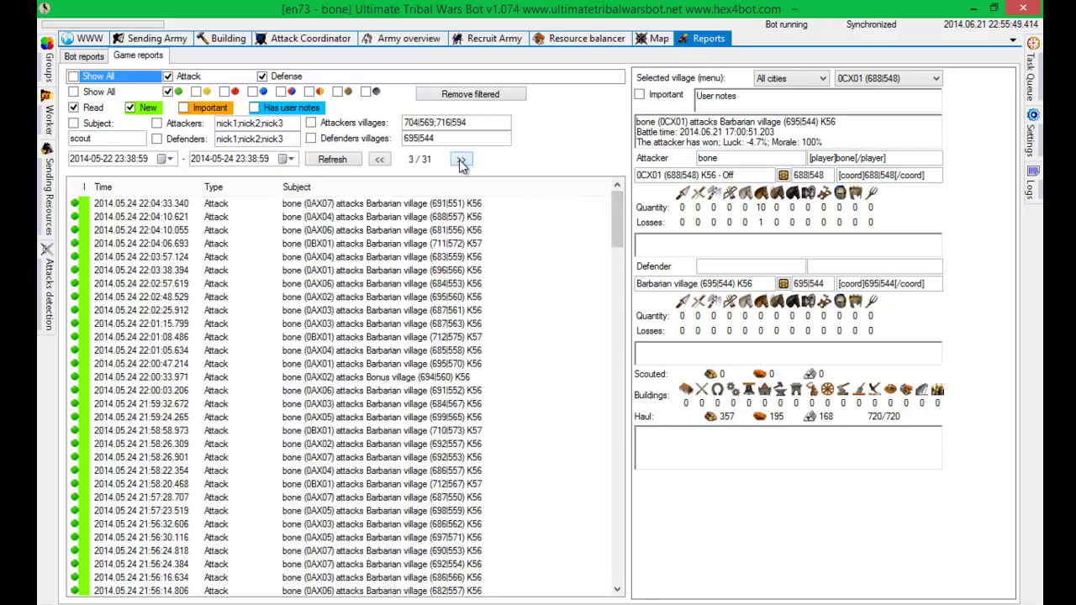
click(461, 160)
click(460, 160)
click(461, 159)
click(461, 160)
click(461, 159)
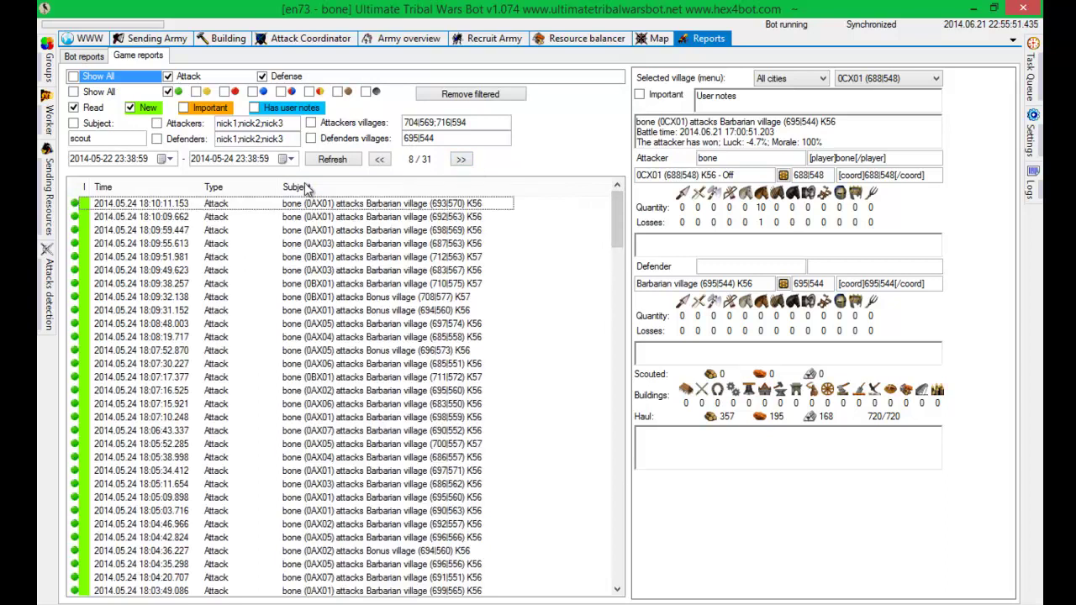
Remove all filtered green reports up to 2014-05-24 and refresh the list.
click(448, 96)
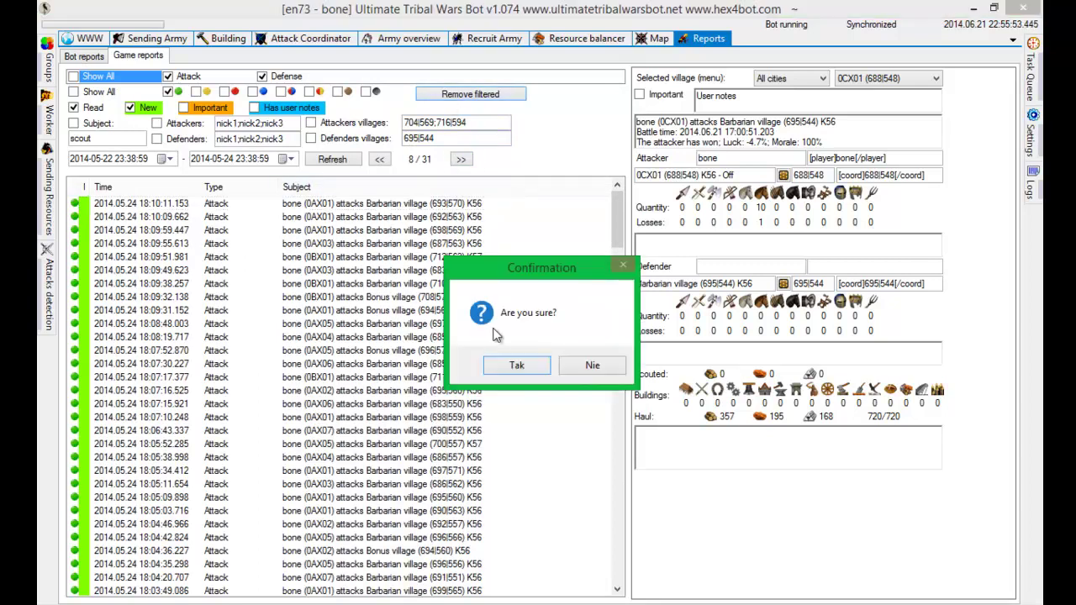
click(512, 364)
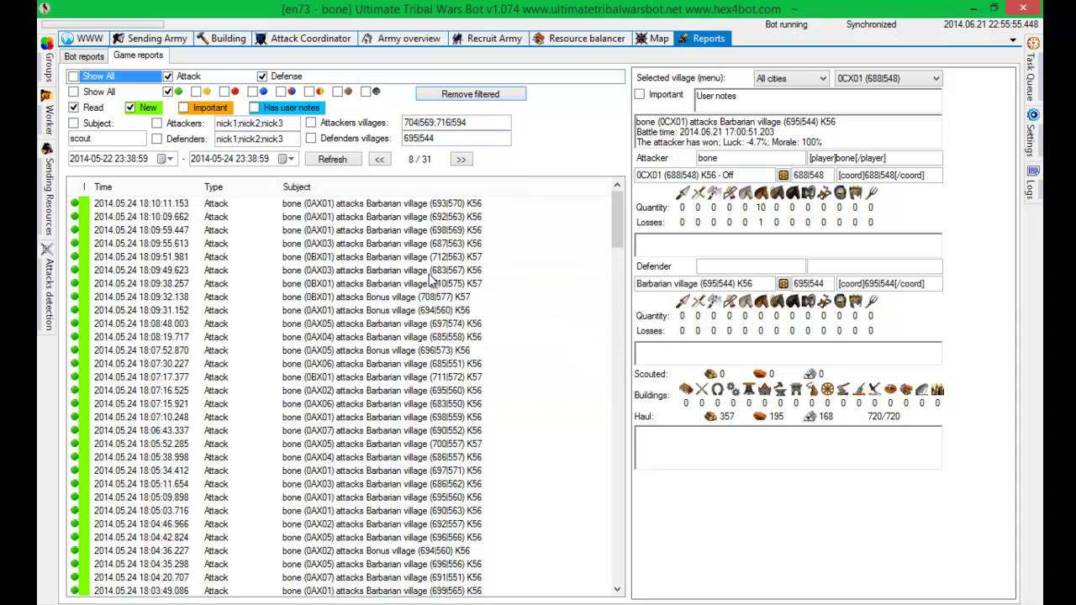
click(358, 160)
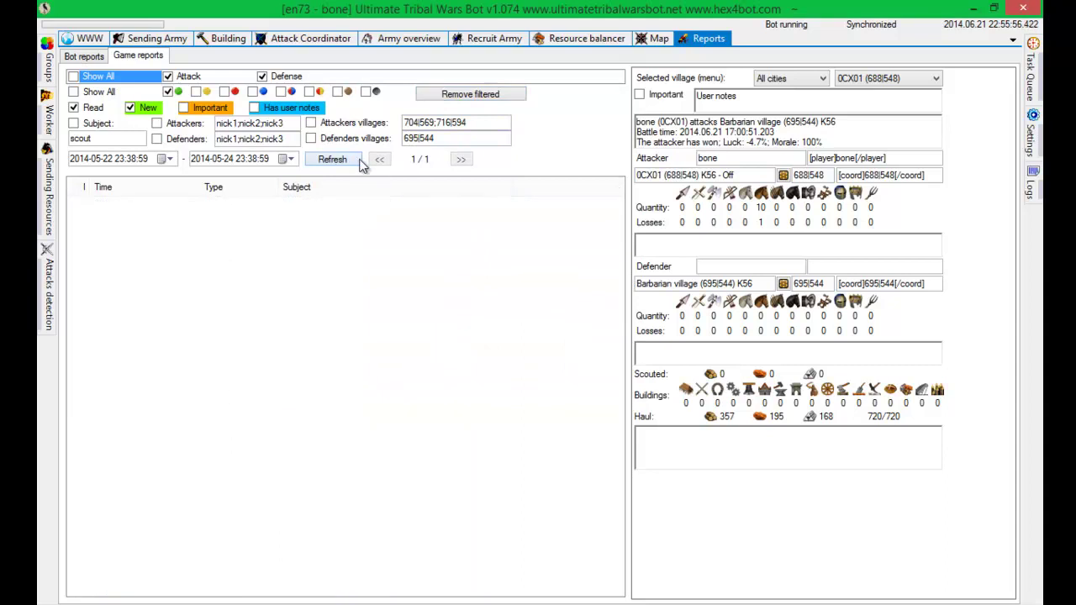
Extend the end of the date range to 2014-05-25 and refresh the reports.
click(286, 160)
click(300, 246)
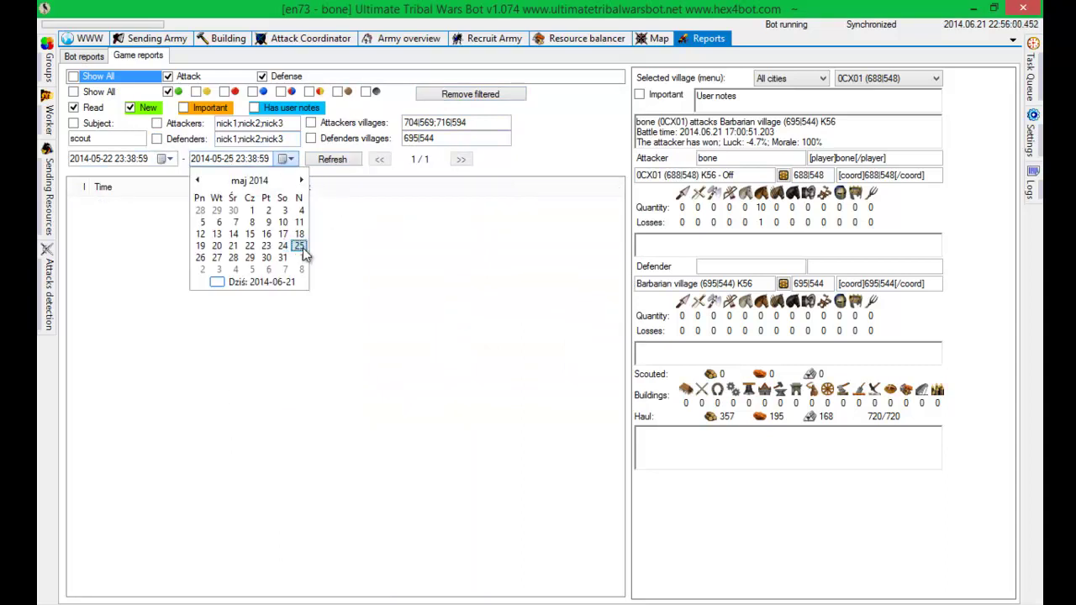
click(321, 163)
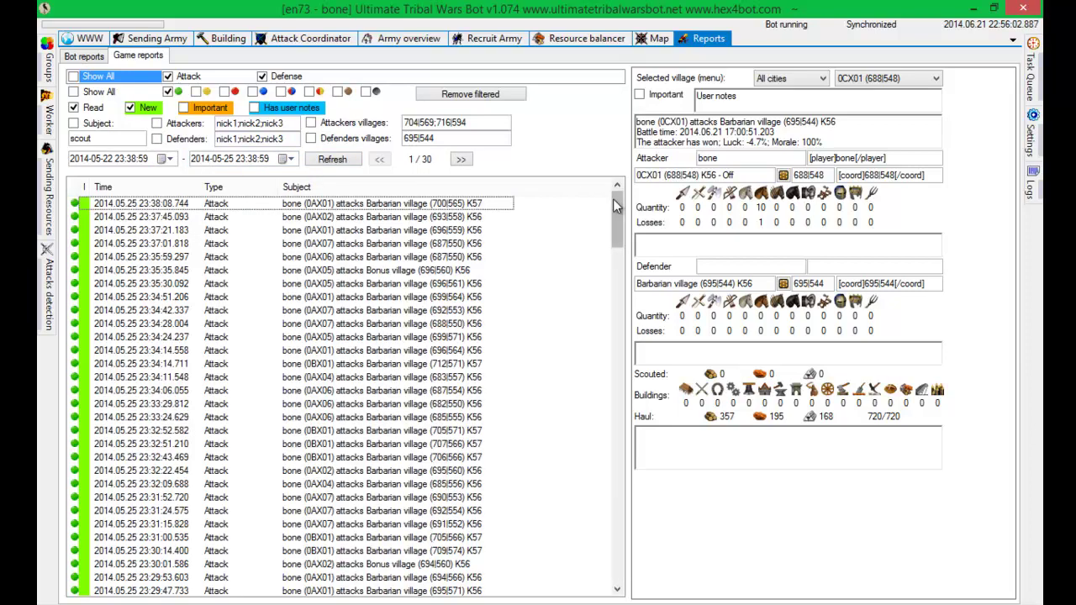
Set the end of the date range to 2014-05-31, refresh the reports and look through the list.
click(291, 159)
click(285, 265)
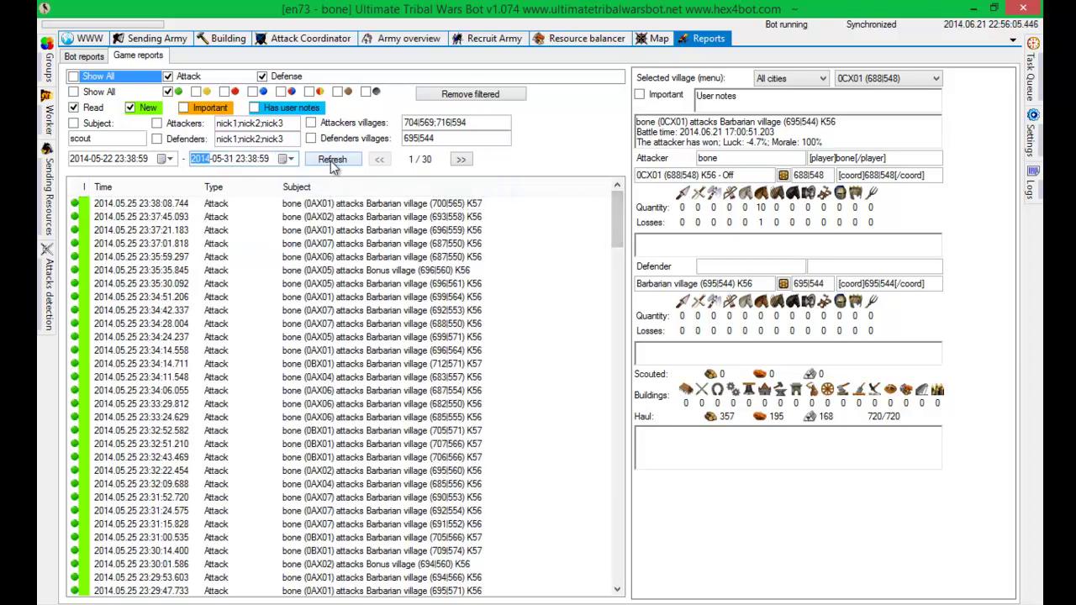
click(331, 160)
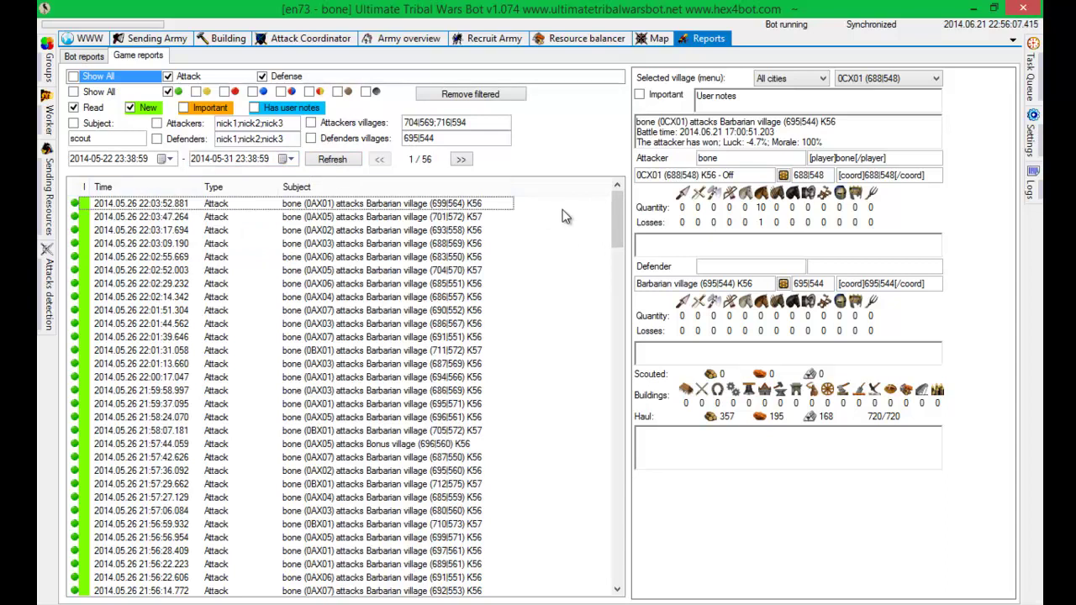
scroll(615, 210, down, 6)
scroll(612, 240, up, 5)
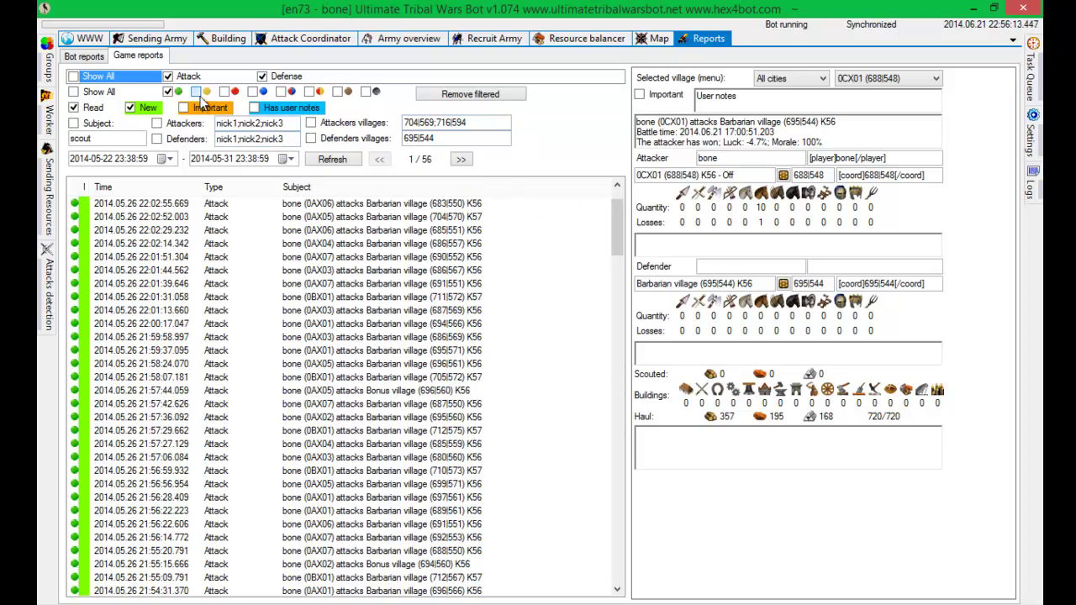
Filter the reports to every status colour except green and refresh the list.
click(196, 90)
click(223, 91)
click(252, 91)
click(281, 91)
click(308, 91)
click(338, 91)
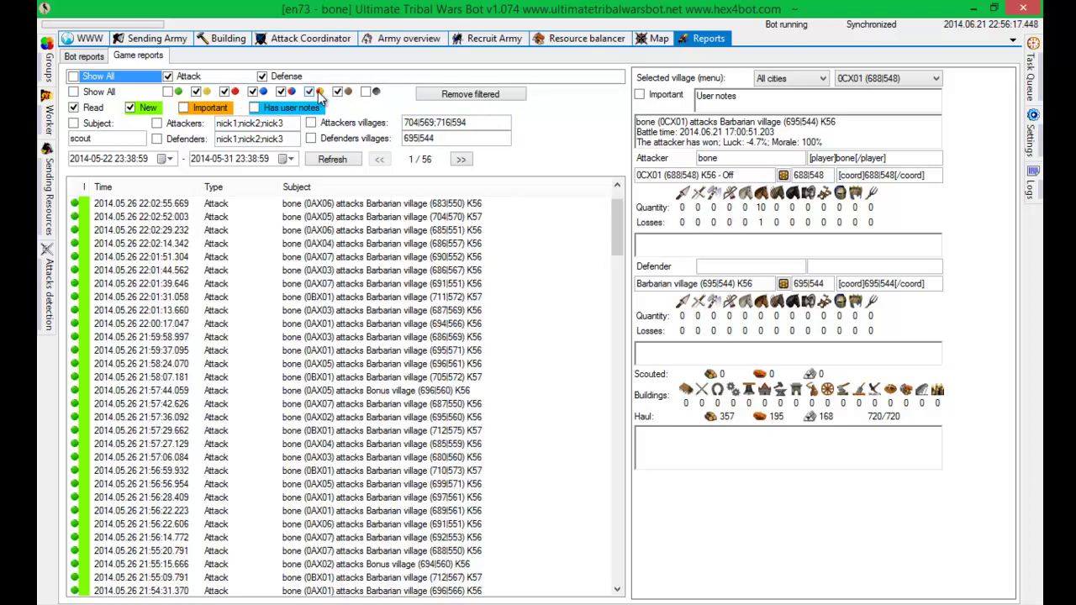
click(366, 90)
click(335, 159)
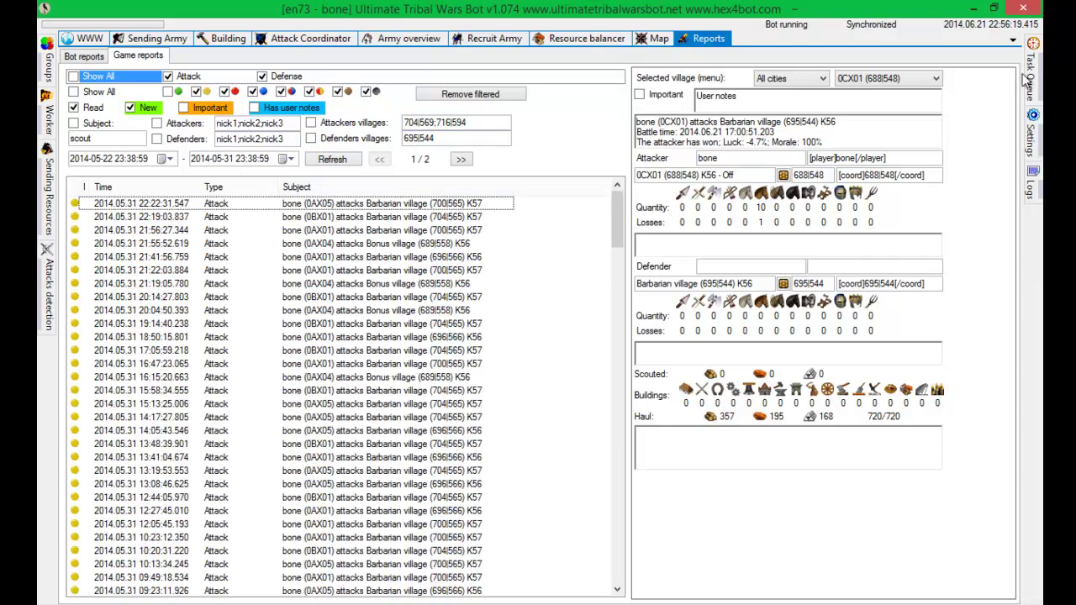
Examine the attacker's player name, village coordinates and their copyable player and coord codes in the report details.
double_click(817, 175)
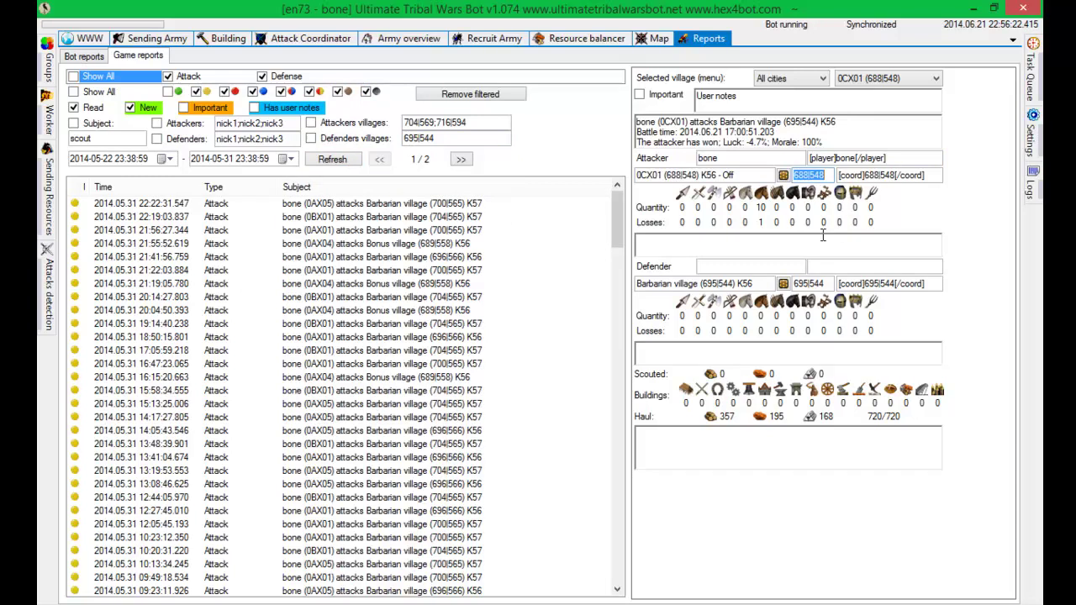
double_click(905, 177)
double_click(878, 158)
click(748, 158)
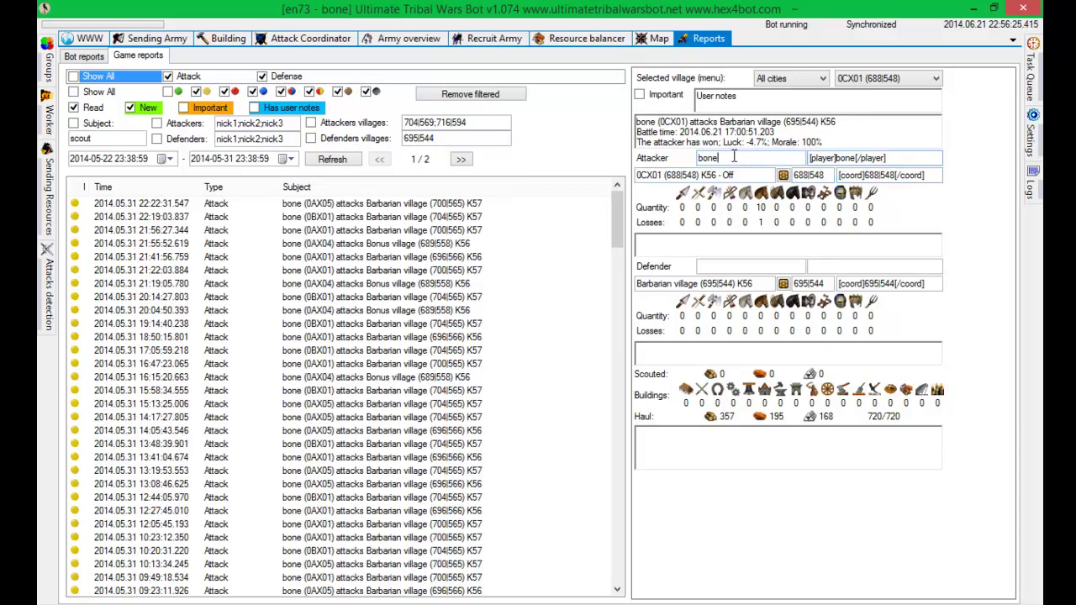
key(Tab)
key(Tab)
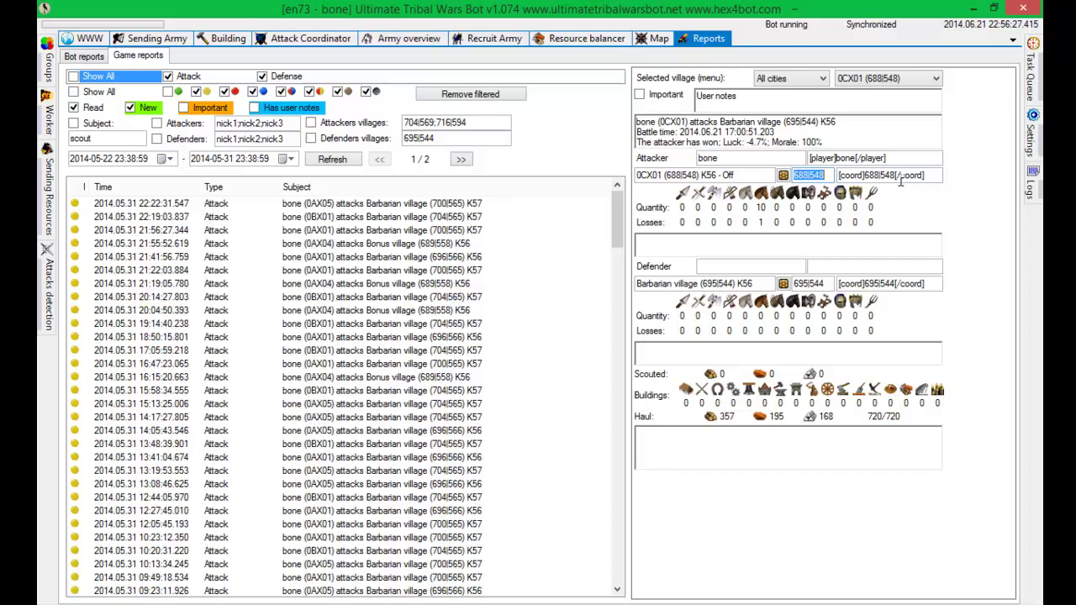
click(888, 160)
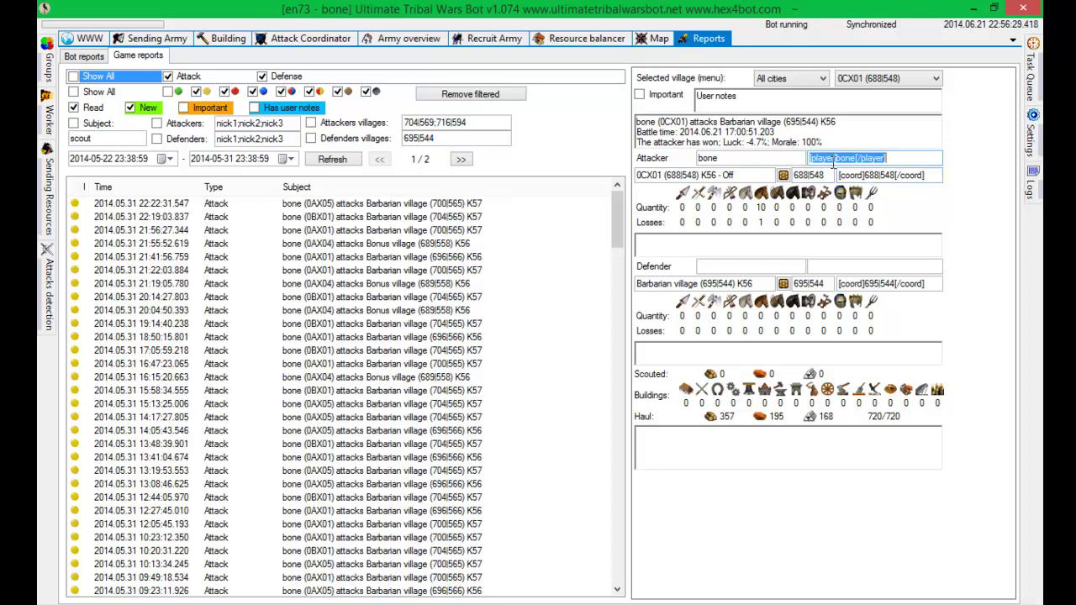
Highlight the report's battle summary text with the attack subject, battle time, luck and morale.
drag(660, 122, 828, 145)
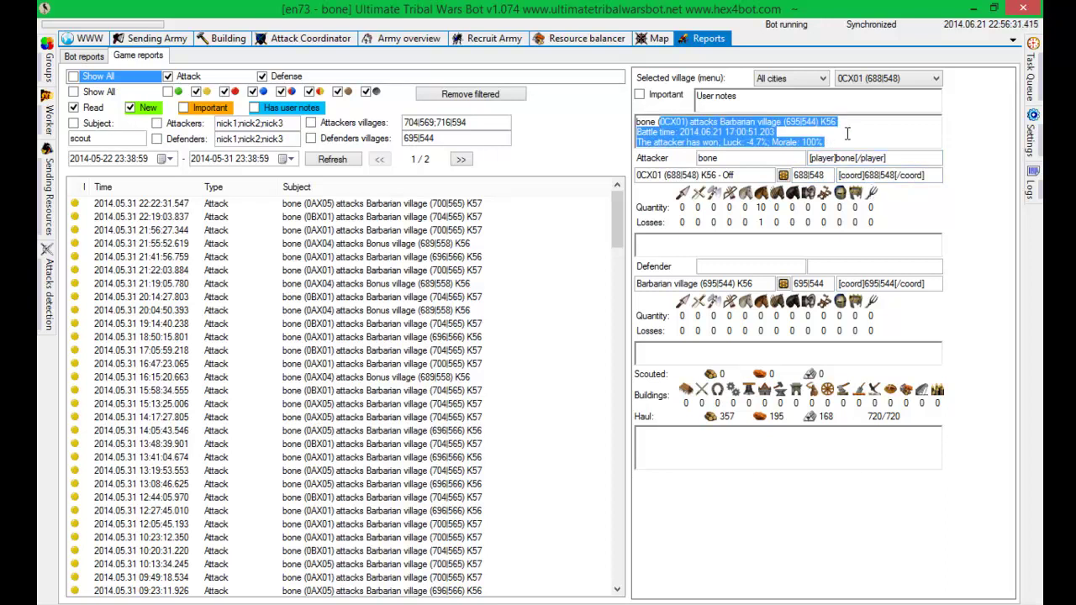
click(848, 133)
key(ctrl+a)
click(851, 139)
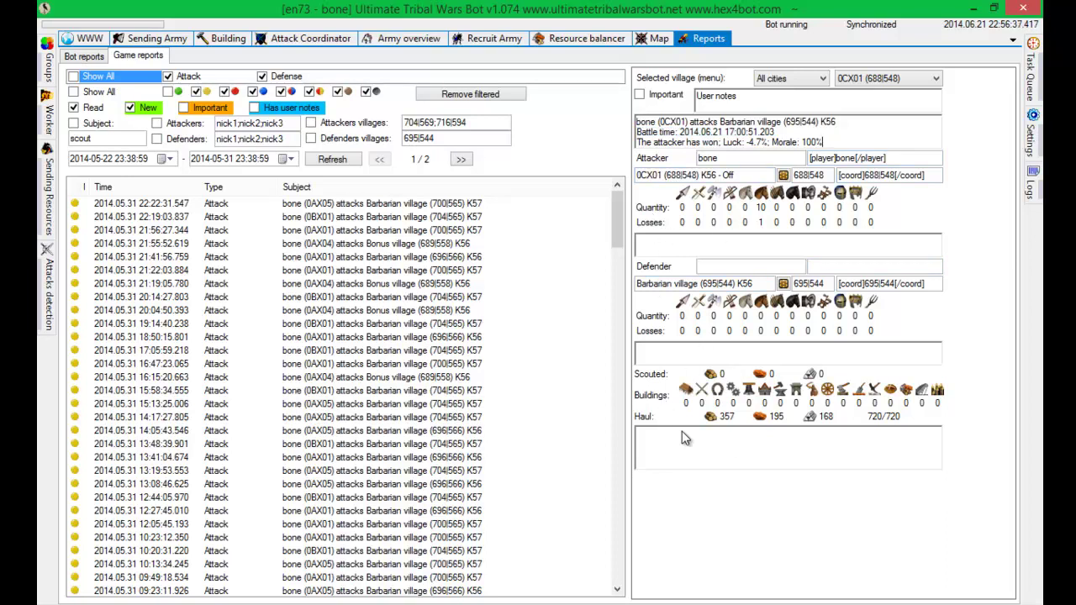
Extend the end of the date range to 2014-07-11 and refresh the non-green reports.
click(328, 162)
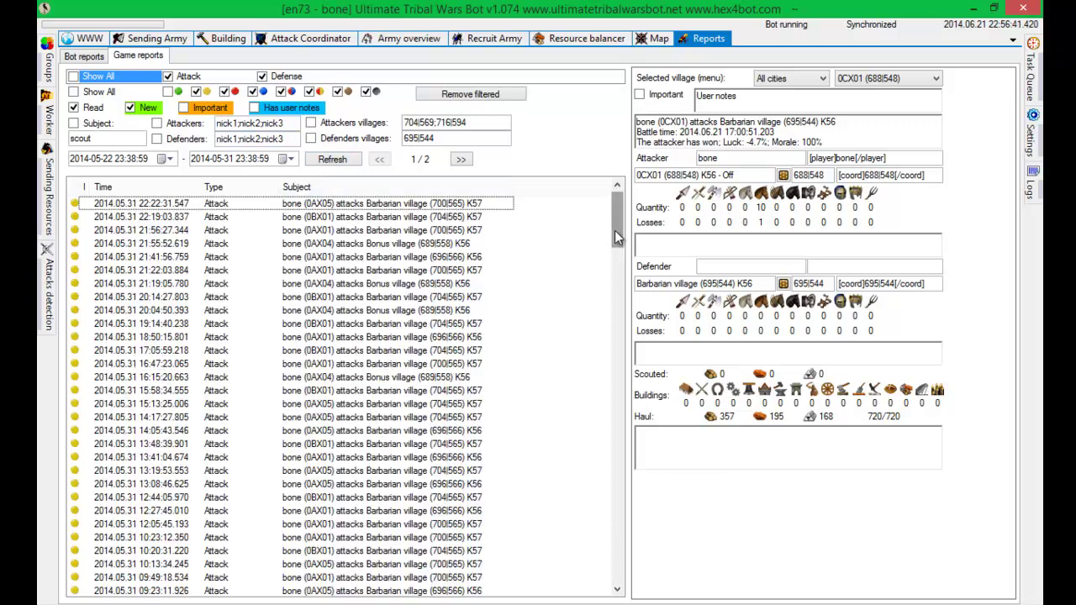
drag(615, 230, 603, 283)
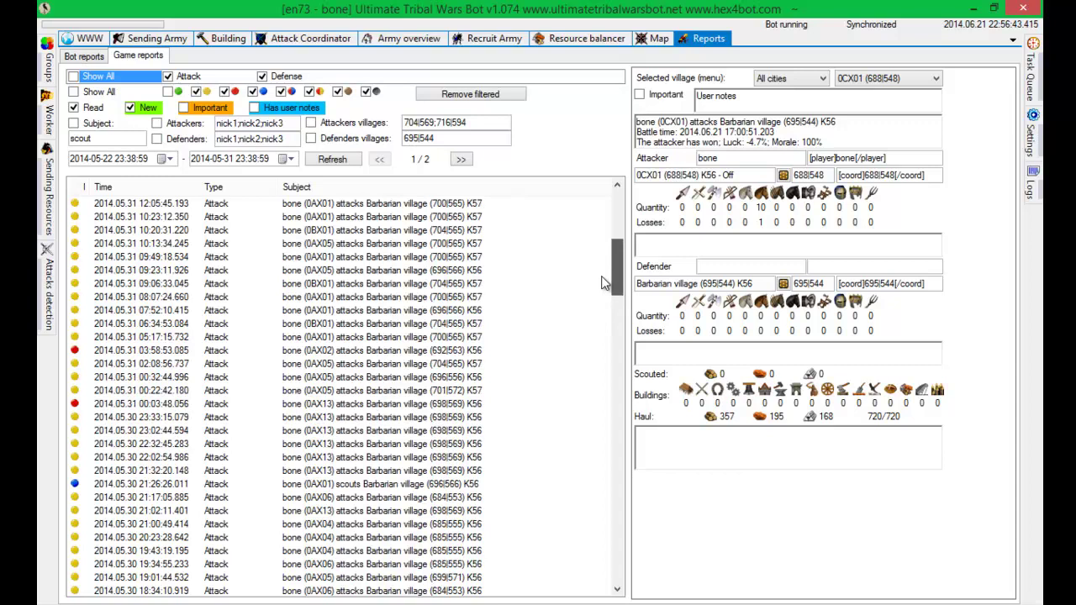
click(289, 159)
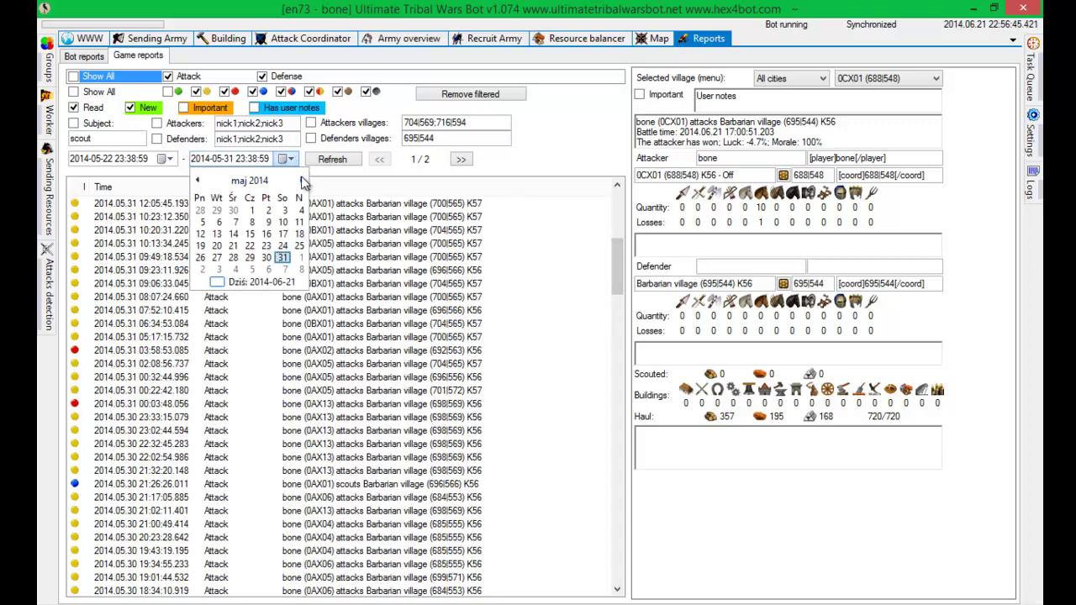
click(304, 180)
click(305, 181)
click(265, 222)
click(332, 160)
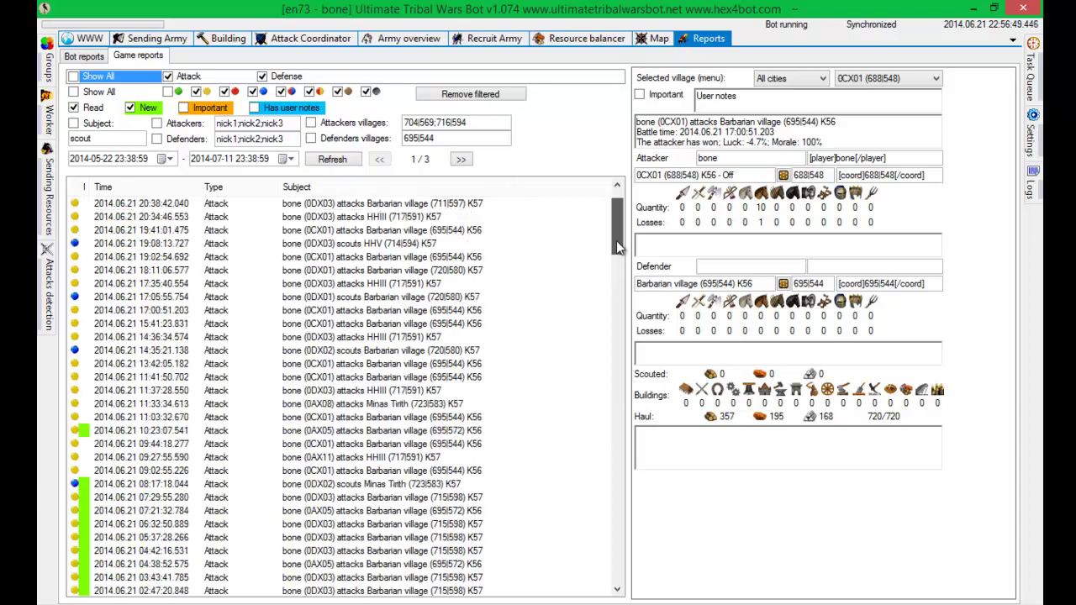
Compare the details of the Minas Tirith (723|583) and Barbarian village (715|598) reports and The Pen (720|592) scouting report.
drag(616, 241, 621, 292)
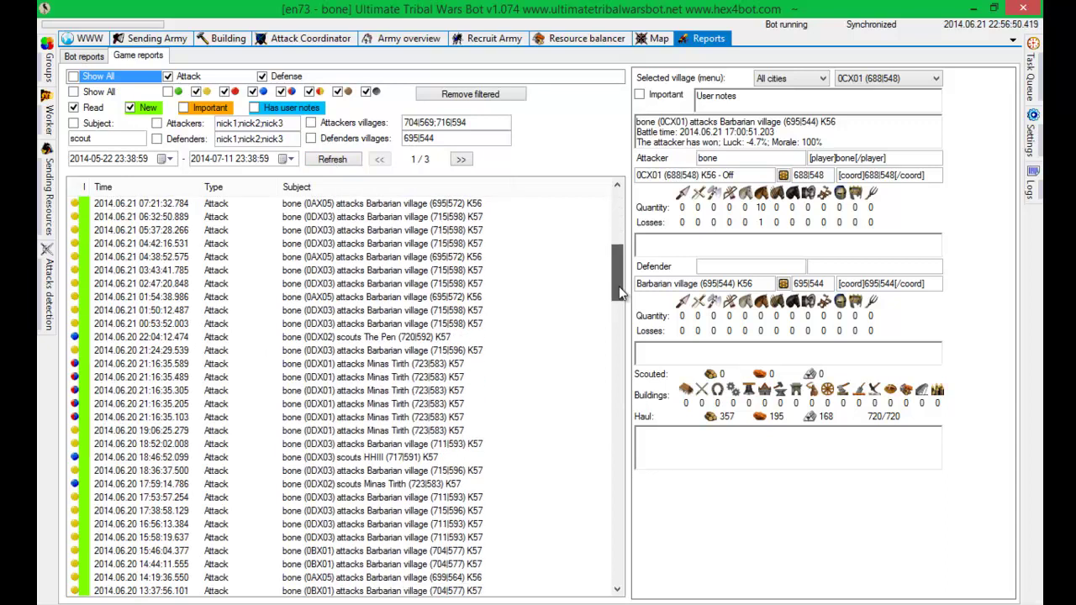
click(404, 366)
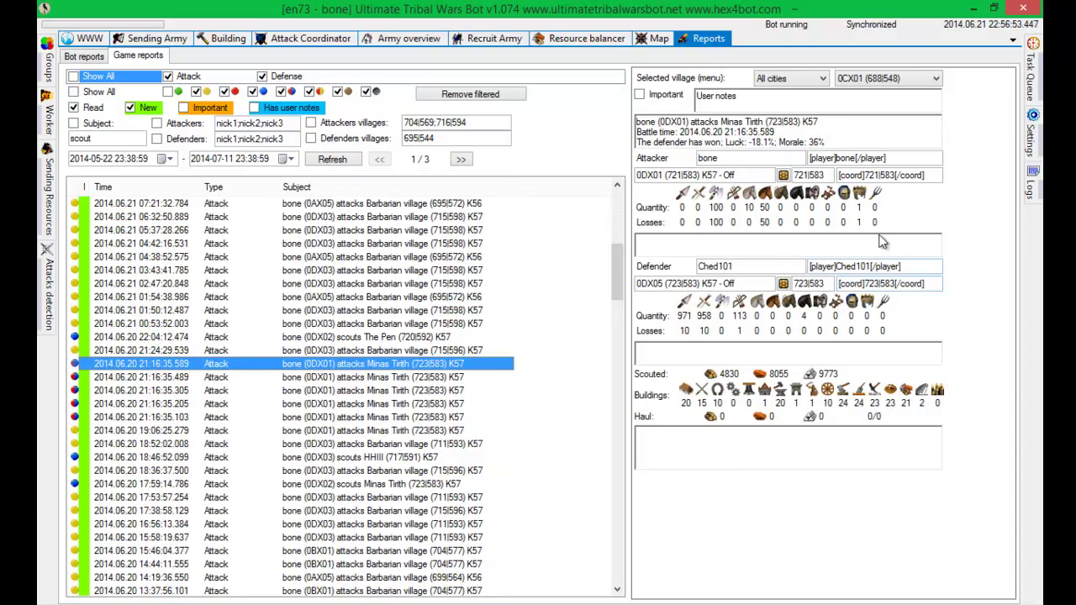
click(436, 378)
click(431, 286)
click(420, 338)
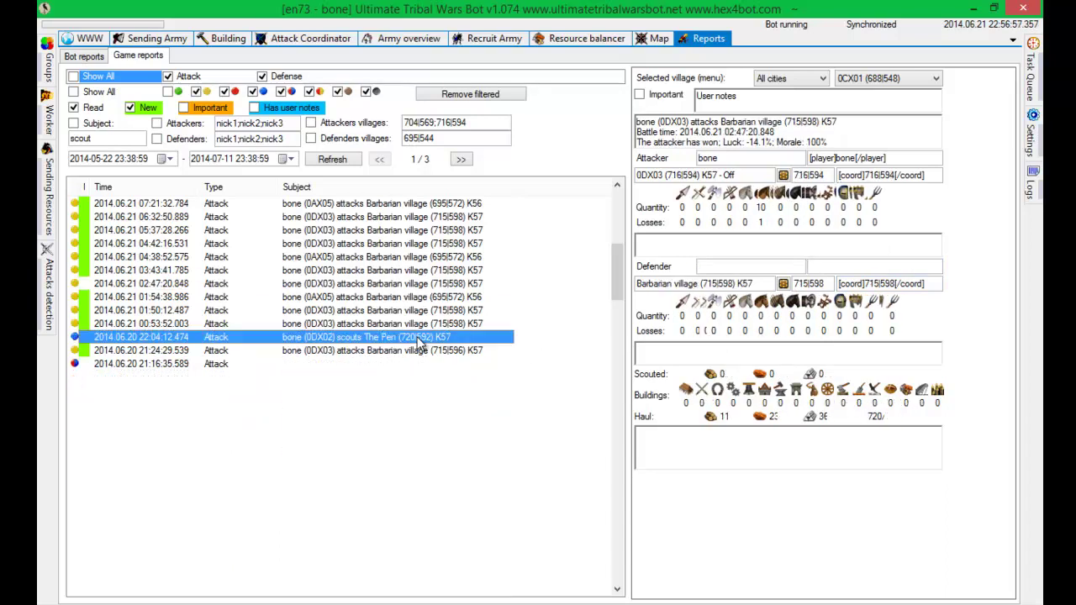
click(421, 286)
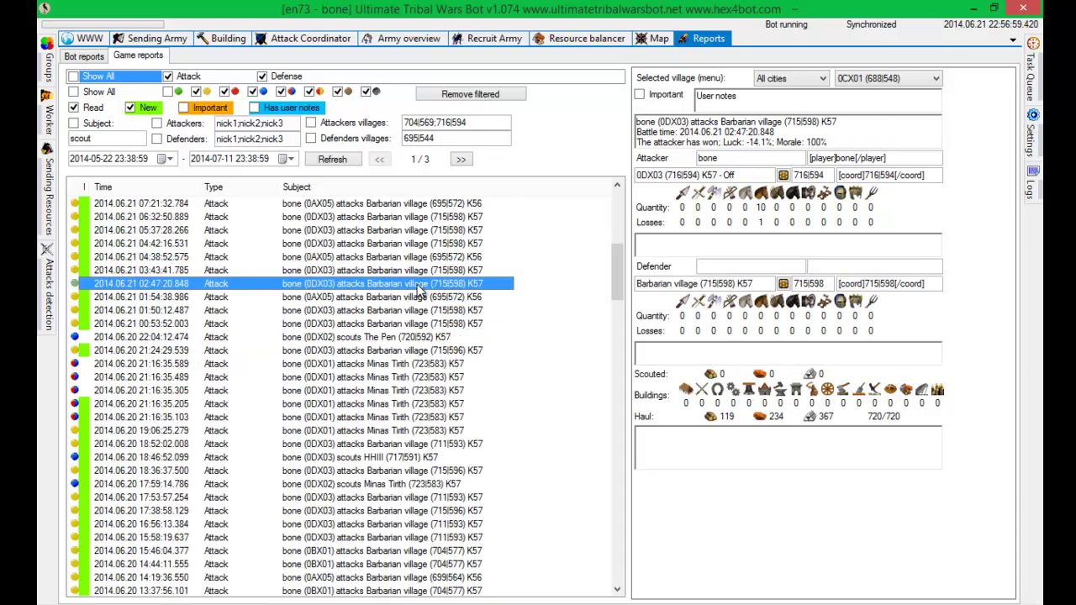
click(411, 340)
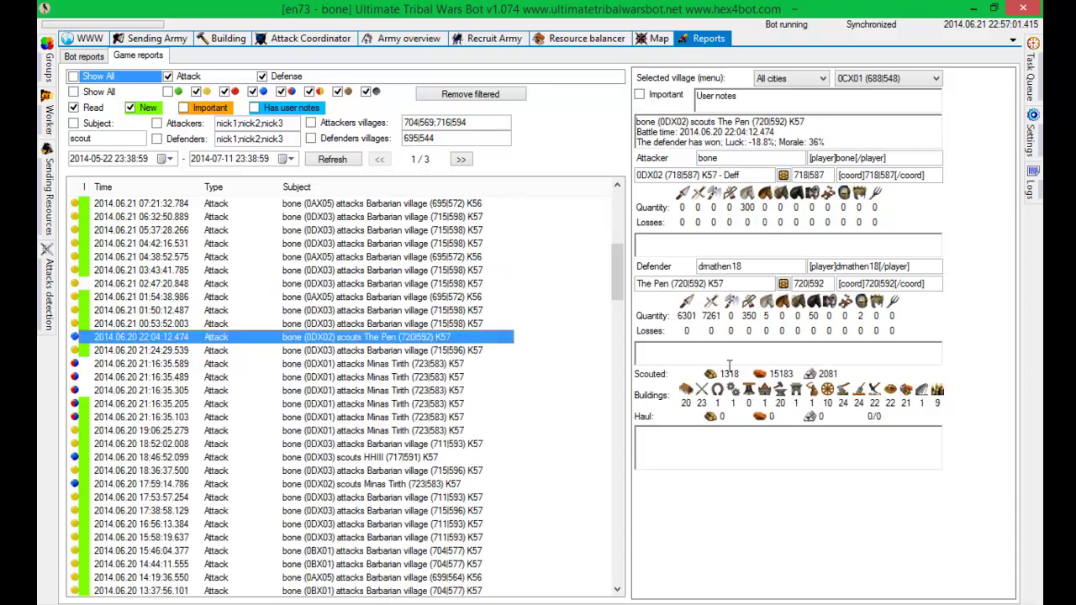
click(411, 270)
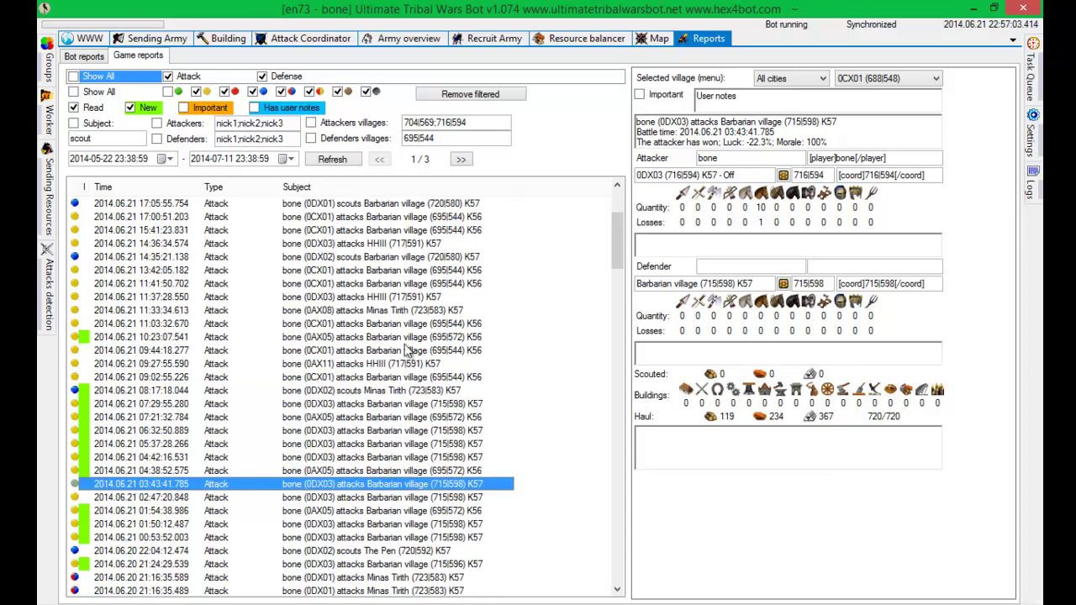
click(400, 392)
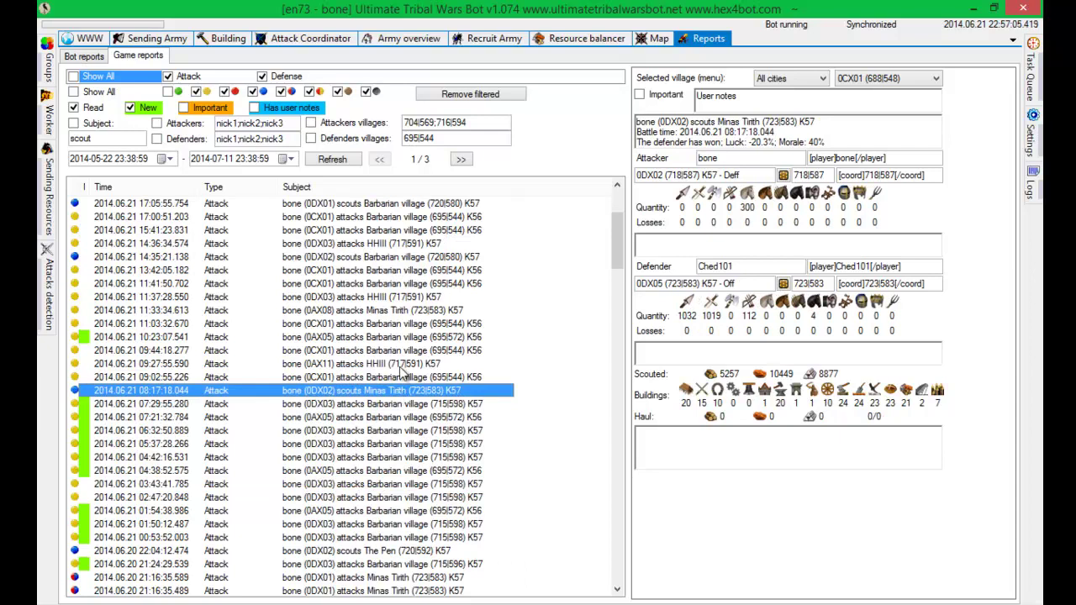
Examine the reports of attacks on HHIII (717|591) for wall damage, loyalty changes and the defender's details.
click(404, 364)
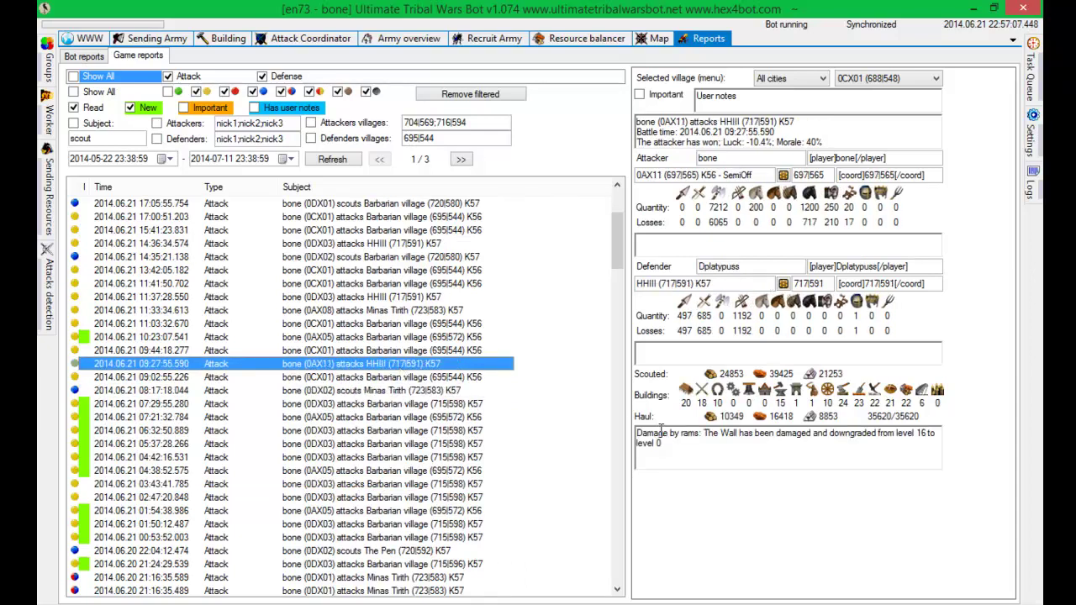
drag(680, 432, 893, 433)
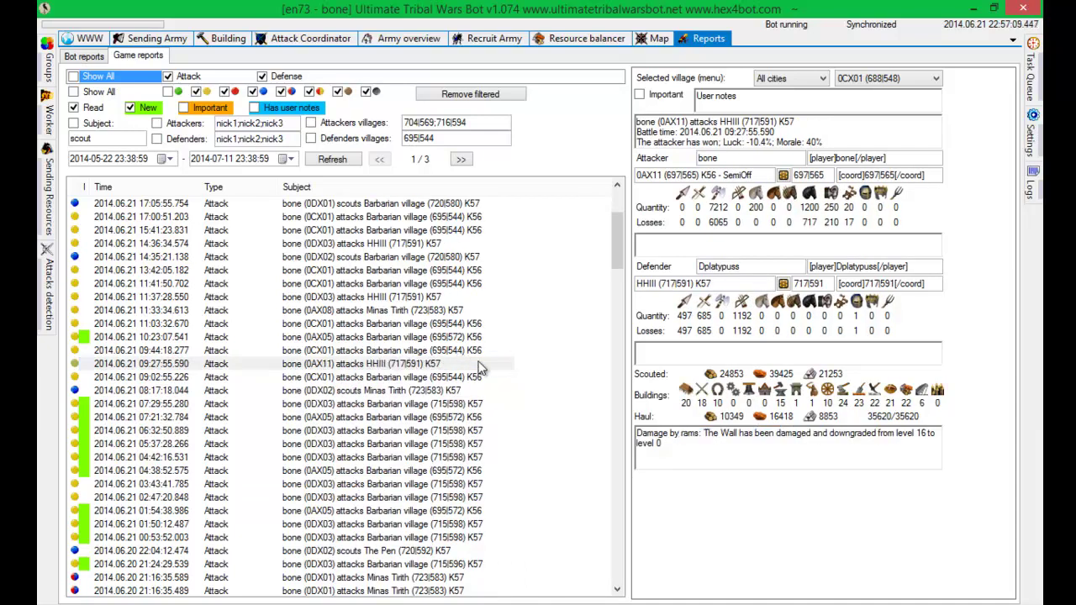
click(399, 314)
click(392, 301)
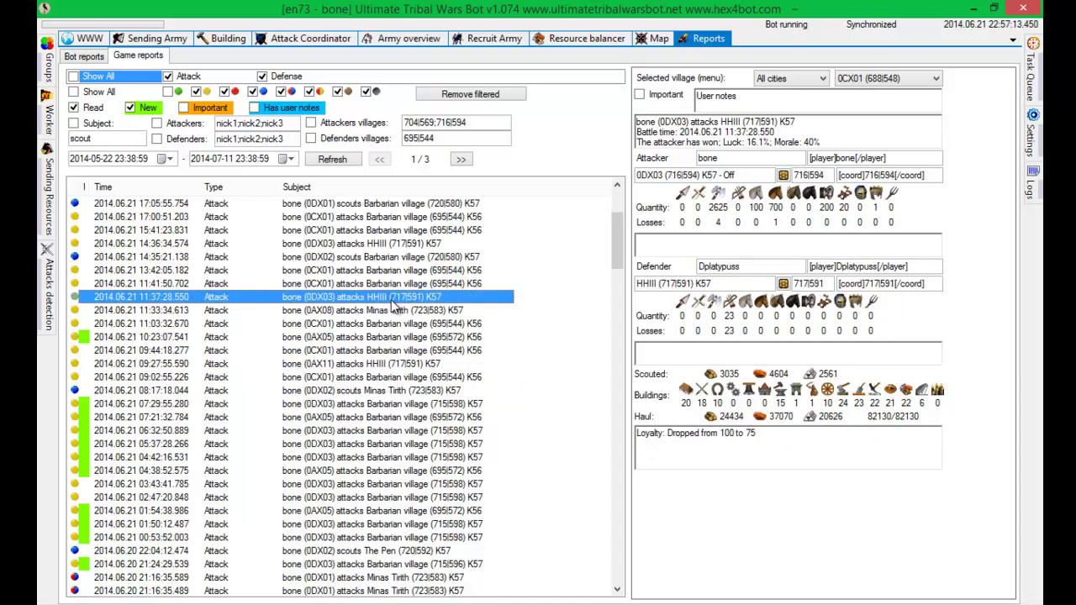
drag(668, 434, 775, 439)
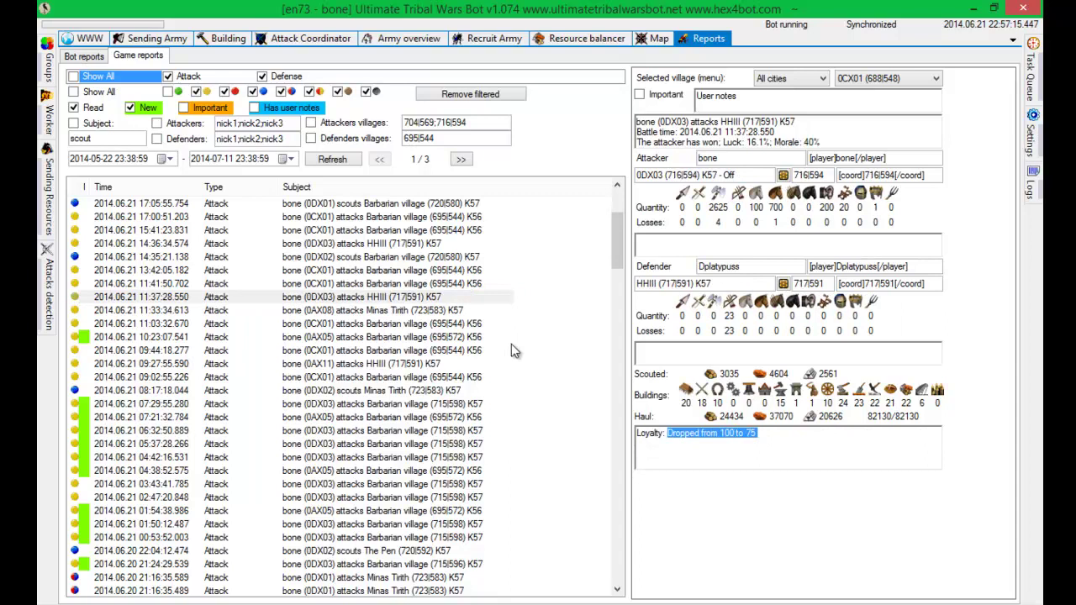
click(402, 245)
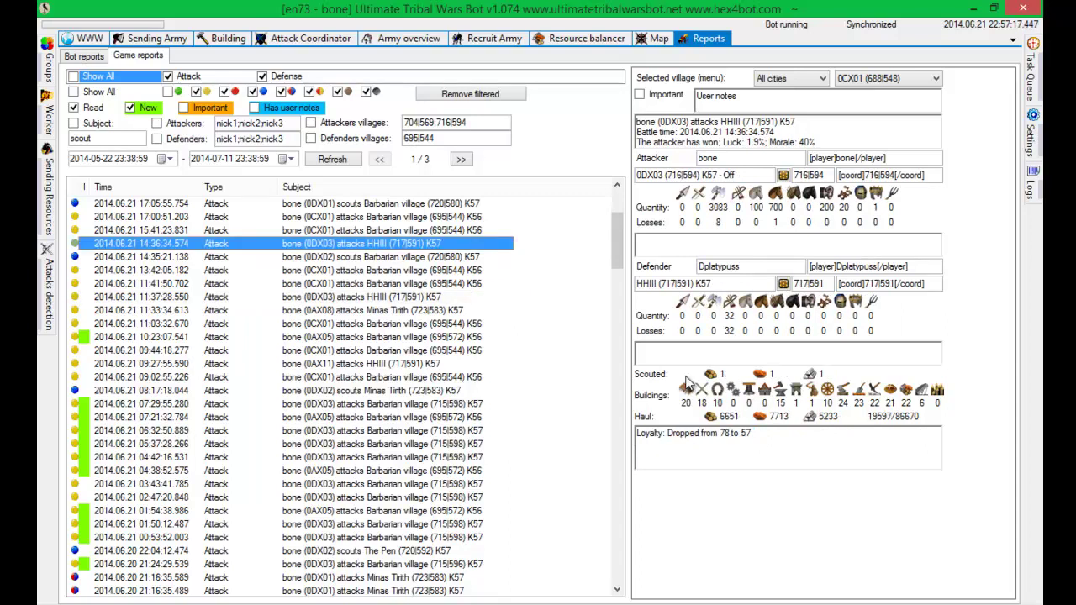
click(660, 351)
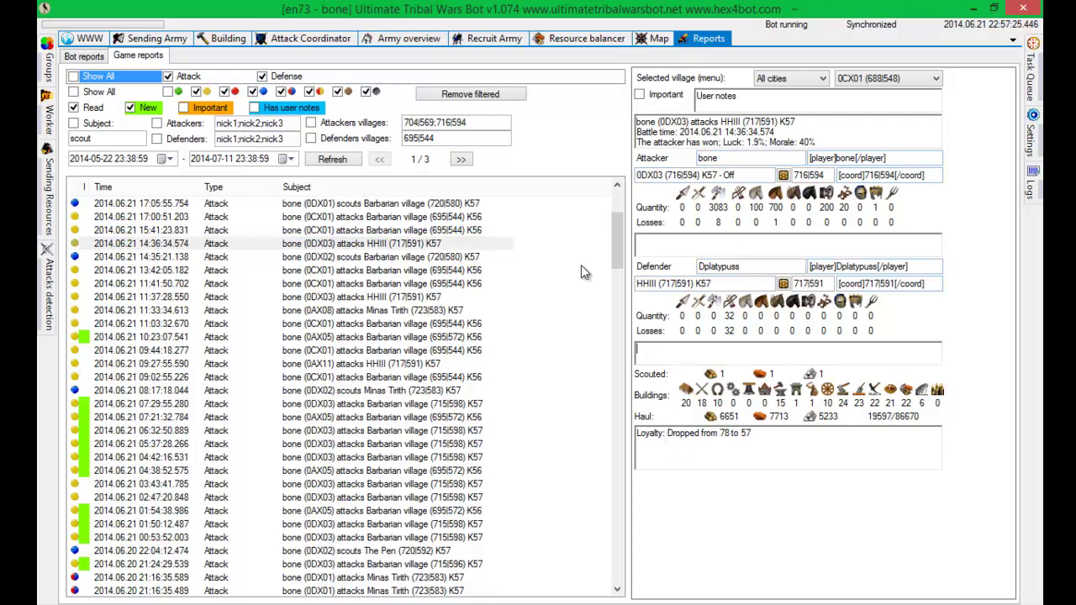
Look through the game-page actions for the attacker's village and set the selected village to 0AX01 (695|565).
click(784, 176)
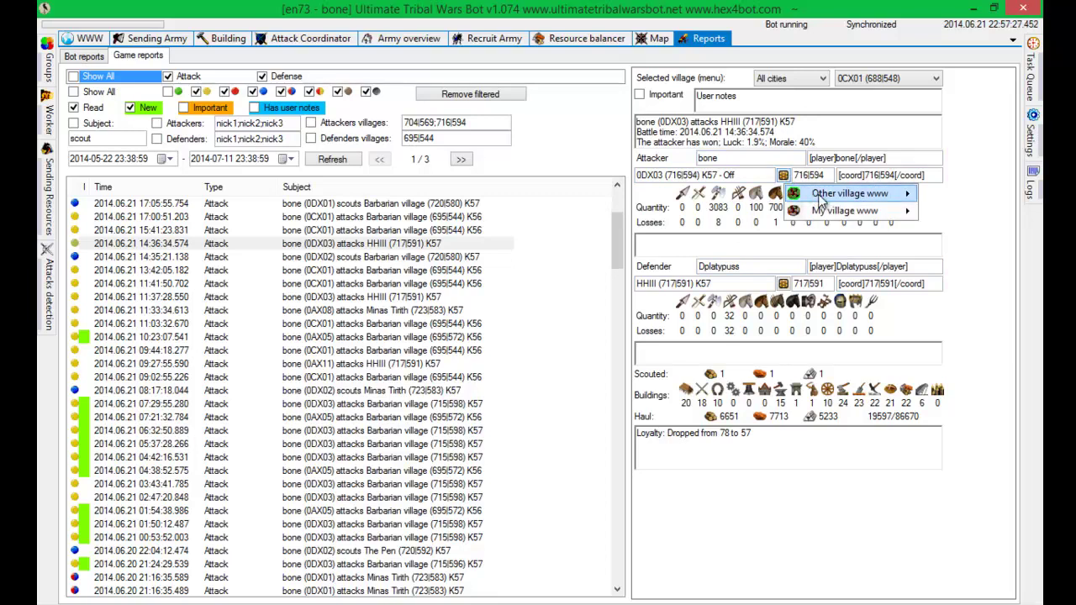
mouse_move(824, 193)
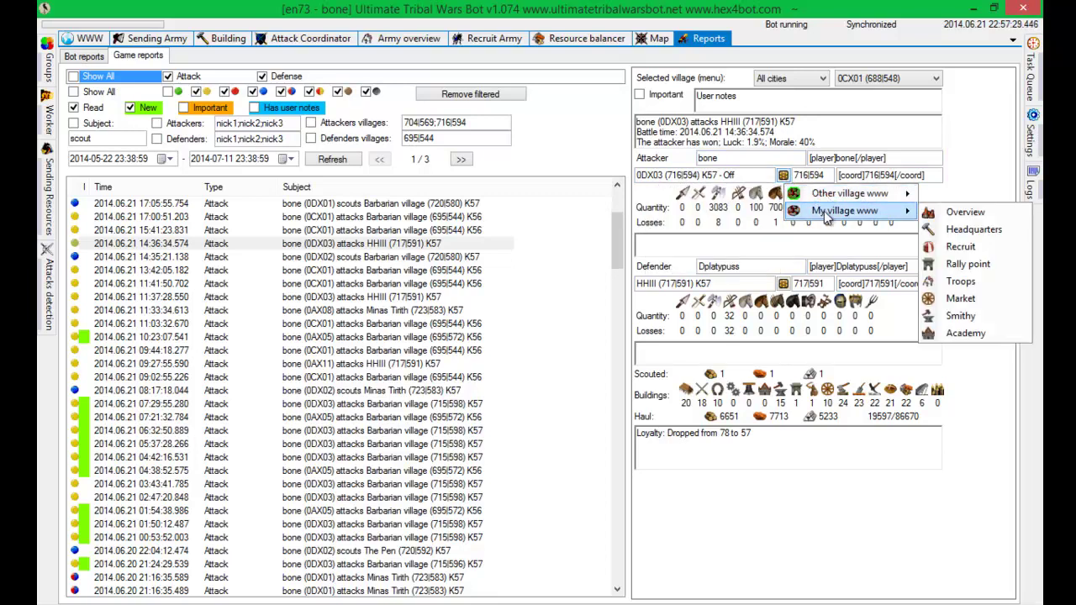
mouse_move(889, 217)
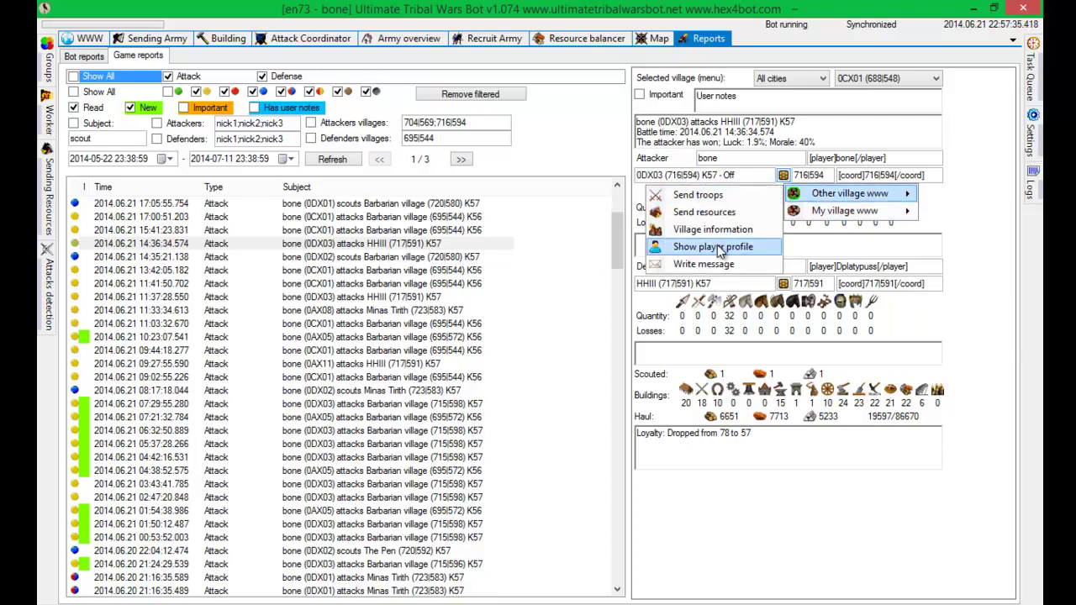
click(845, 78)
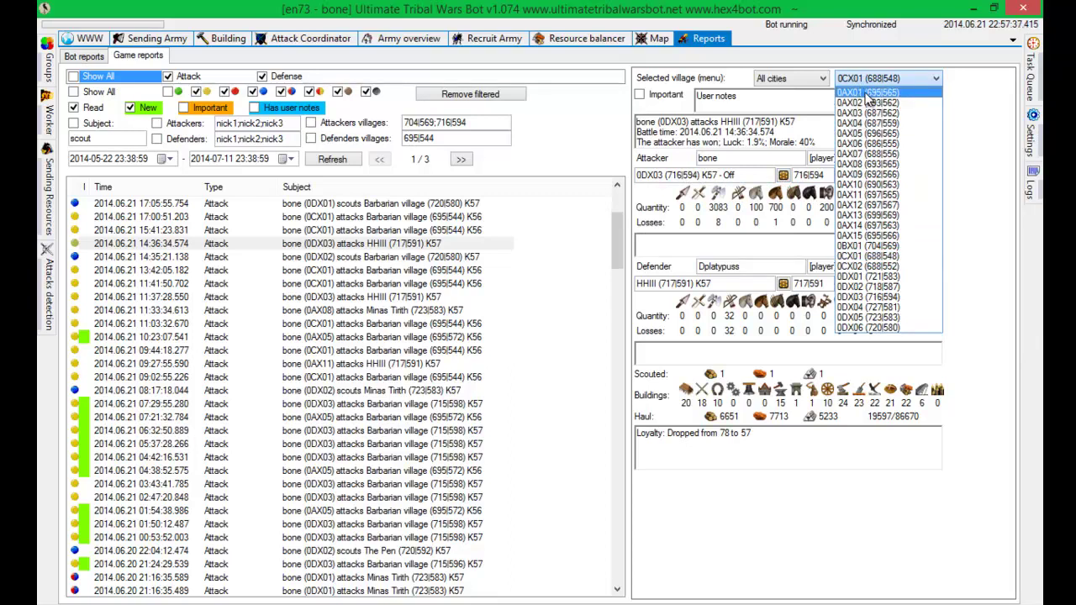
click(867, 95)
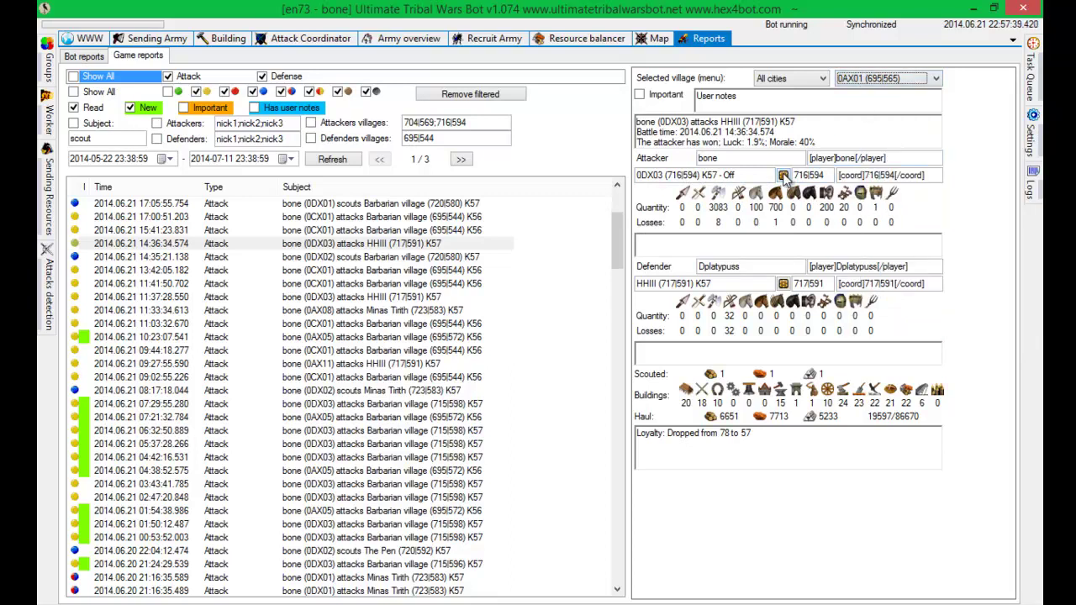
Open the game page for sending troops from 0AX01 (695|565) to the defender's village HHIII (717|591).
click(782, 284)
mouse_move(803, 302)
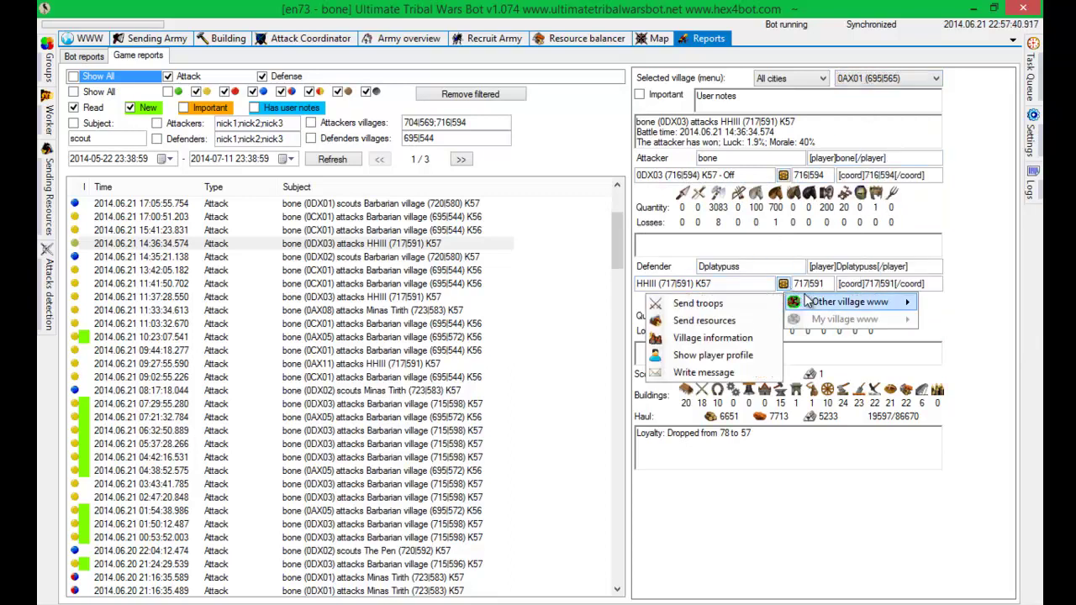
click(735, 307)
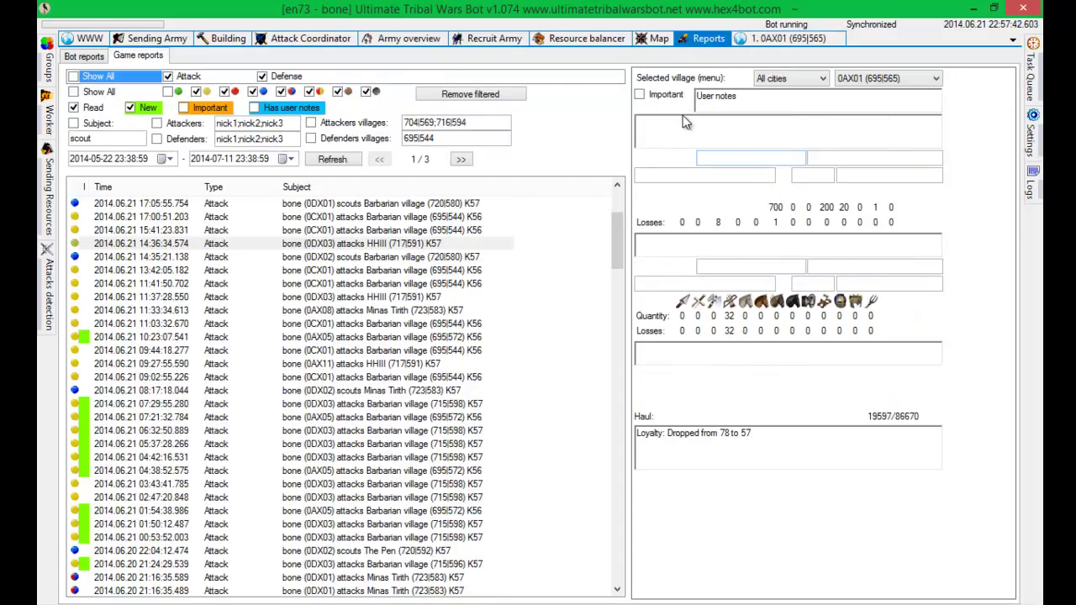
Set the selected village to 0AX07 (688|556) and display the page for sending troops to the attacker's village 0DX03 (716|594).
click(883, 78)
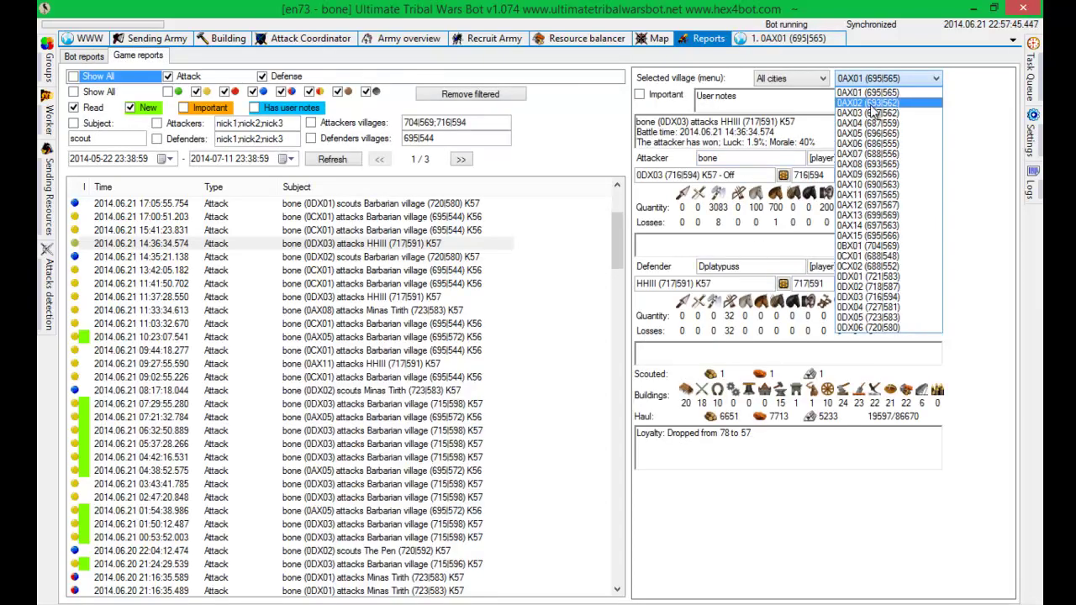
click(875, 158)
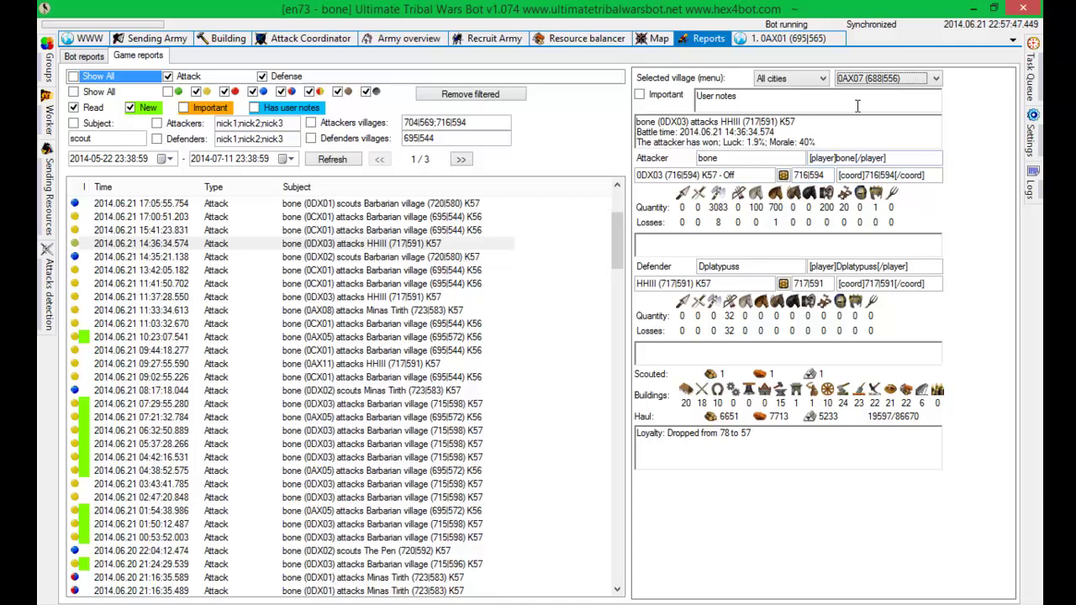
click(784, 177)
mouse_move(816, 195)
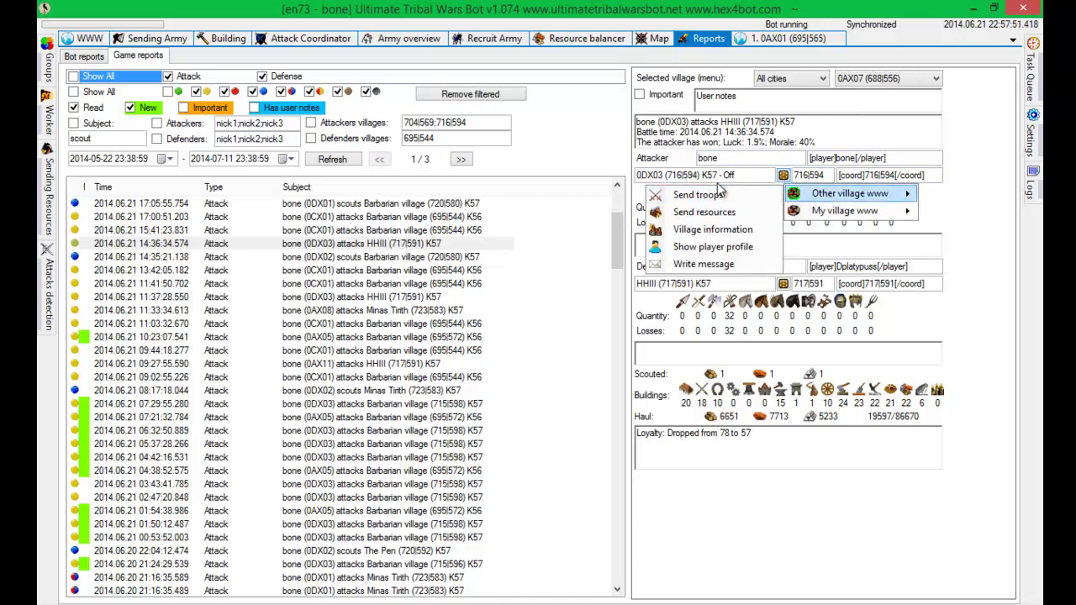
double_click(805, 174)
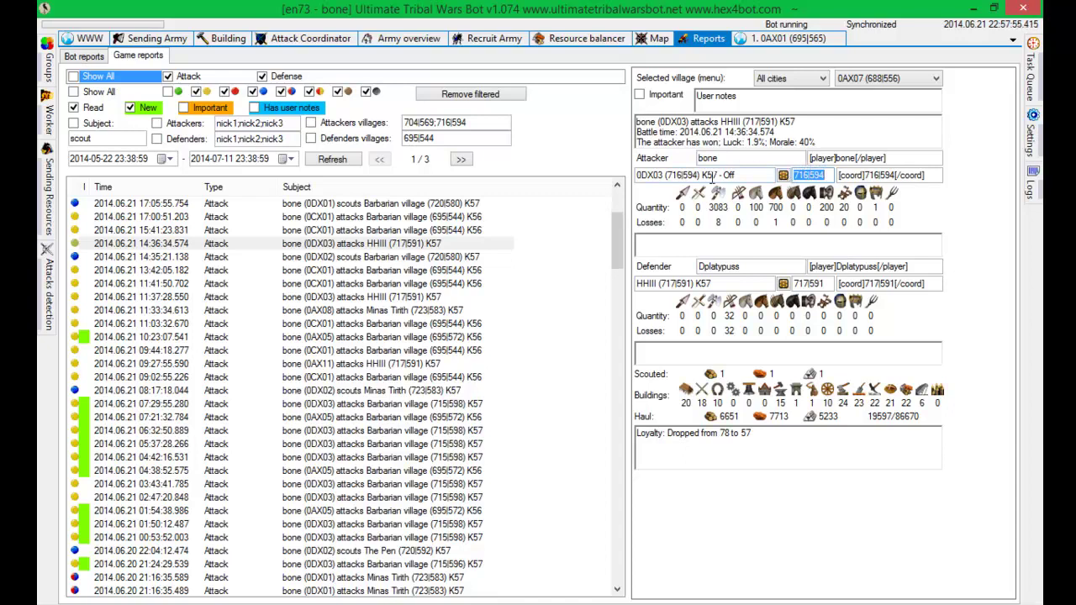
click(783, 177)
mouse_move(790, 194)
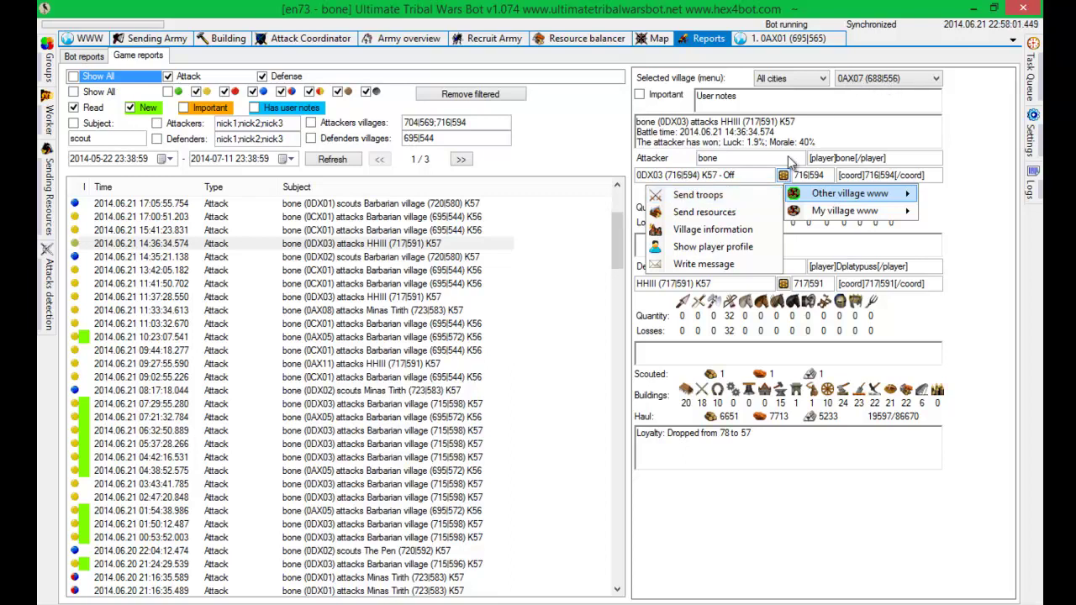
click(698, 194)
click(859, 42)
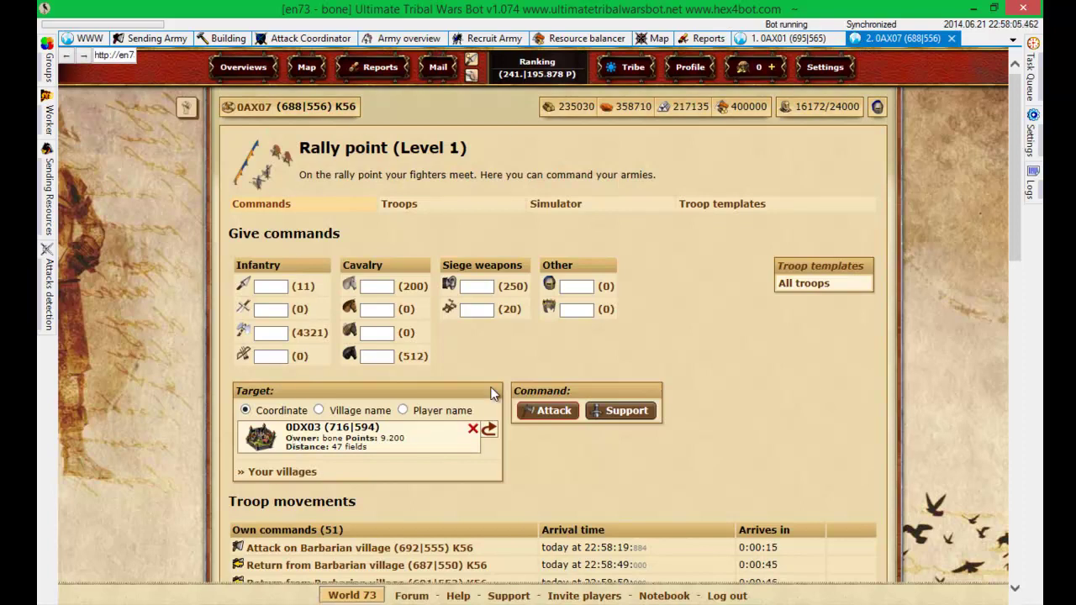
Close both opened village pages and return to the newest entries of the game report list.
middle_click(858, 39)
middle_click(816, 38)
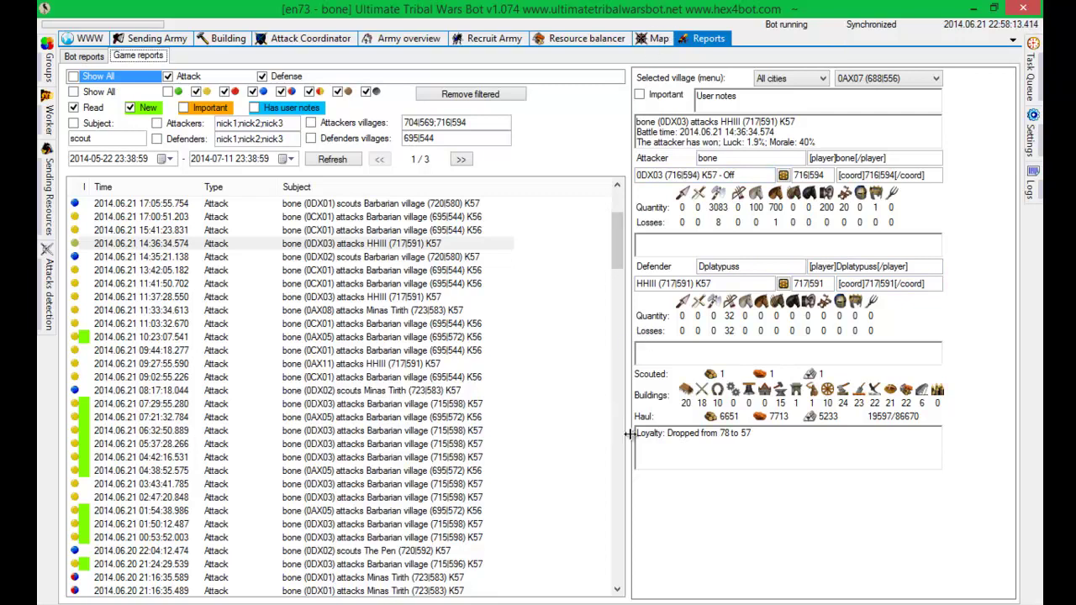
drag(613, 252, 612, 220)
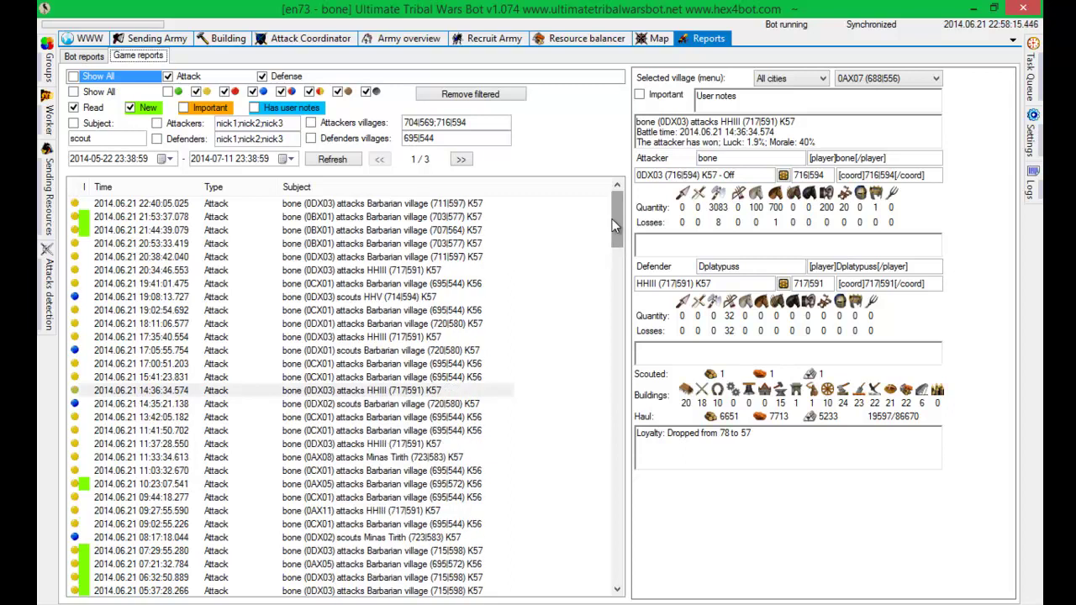